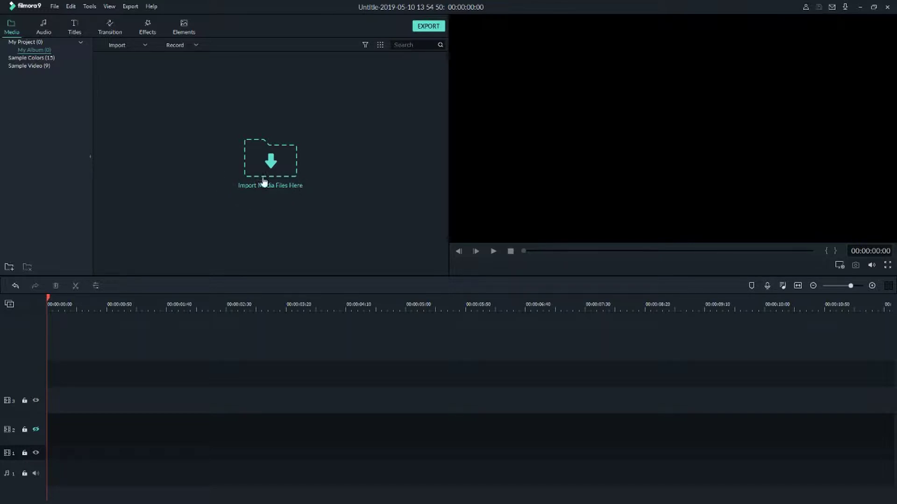
Import the Prvy boss video from the sekiro folder in File Explorer into the project's media library
key("super")
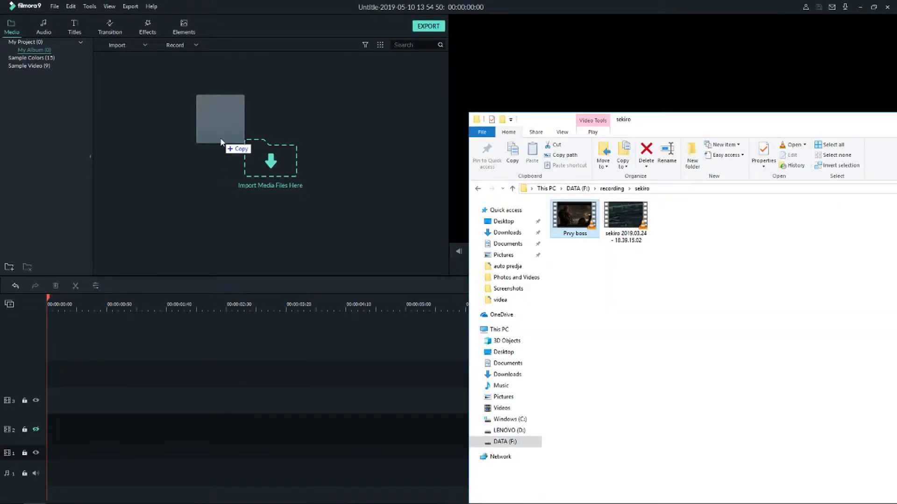
left_click_drag(221, 139, 221, 139)
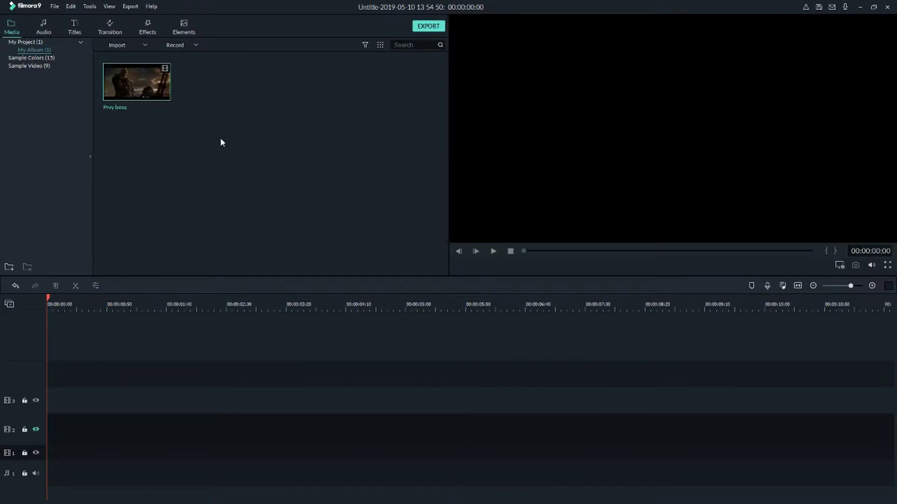
left_click(138, 82)
left_click(121, 88)
left_click_drag(80, 452, 65, 403)
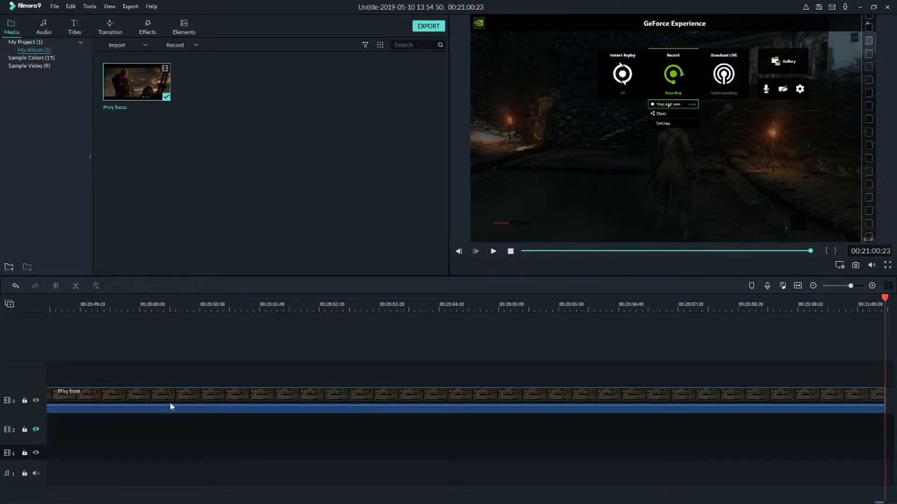
left_click(68, 405)
left_click_drag(67, 394, 310, 392)
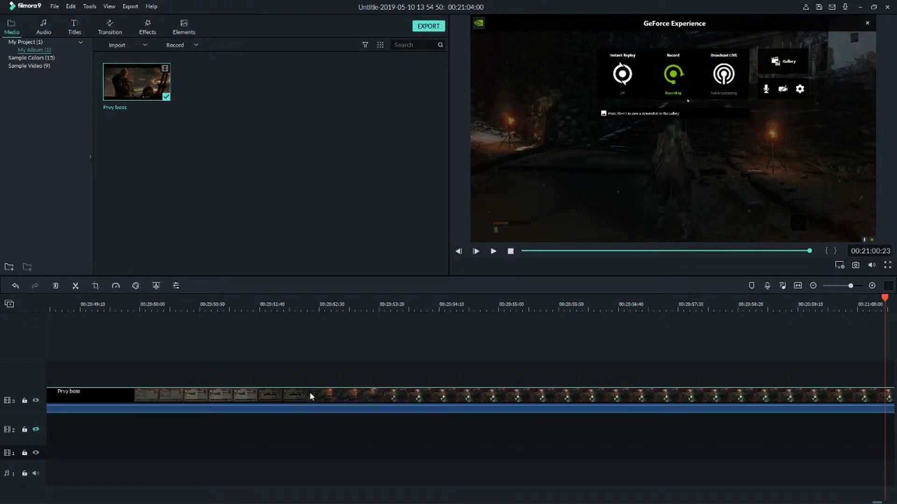
key("Delete")
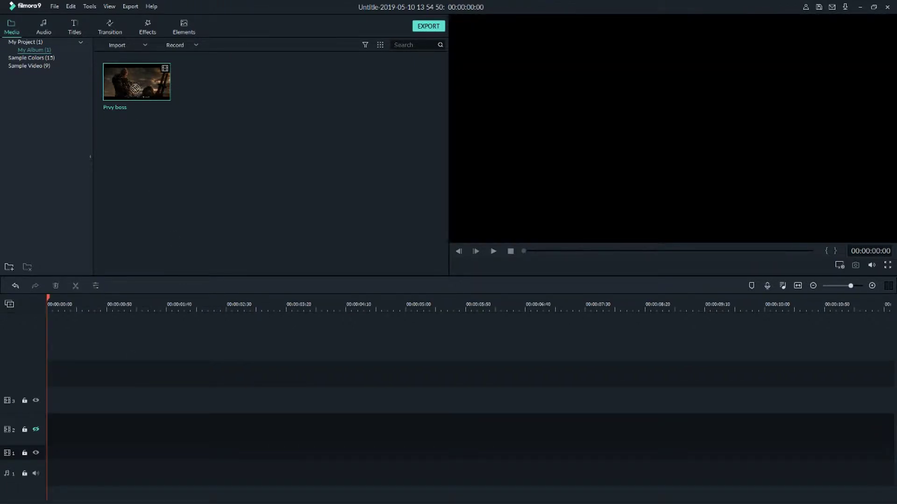
Place the Prvy boss clip at the start of video track 4 and reduce the height of track 3
left_click_drag(80, 297, 43, 360)
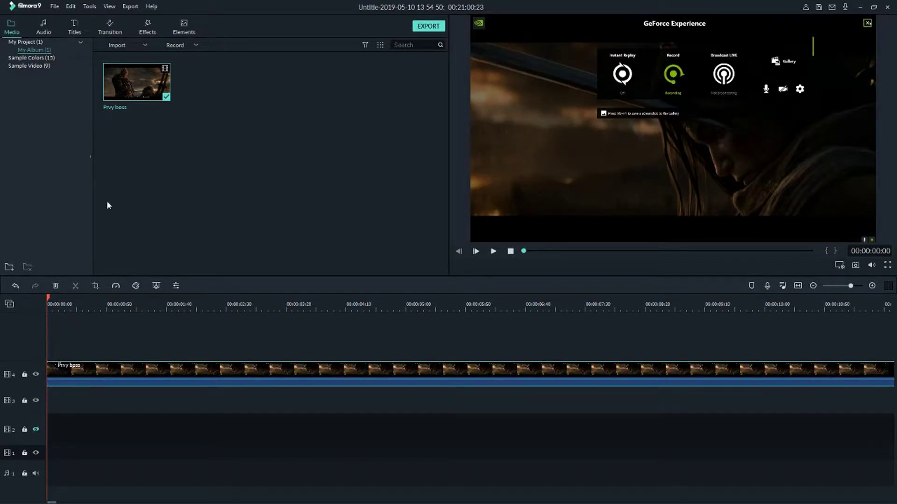
left_click_drag(851, 288, 845, 289)
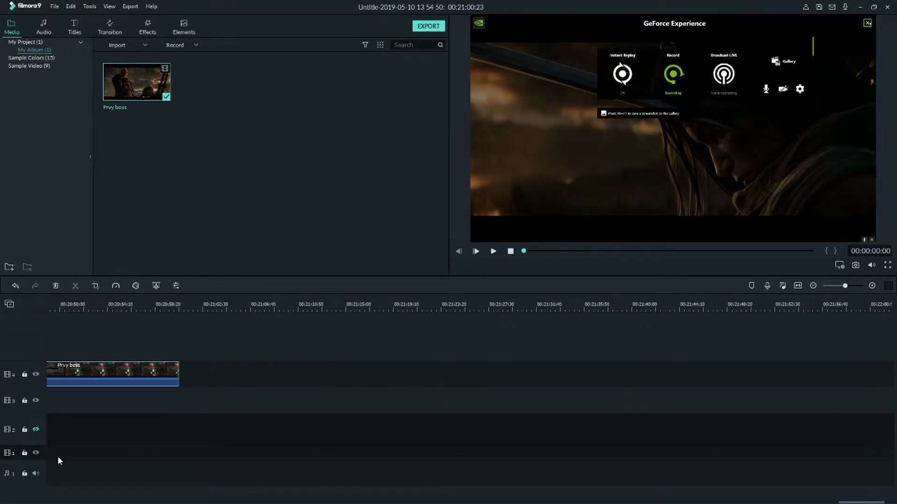
left_click(57, 308)
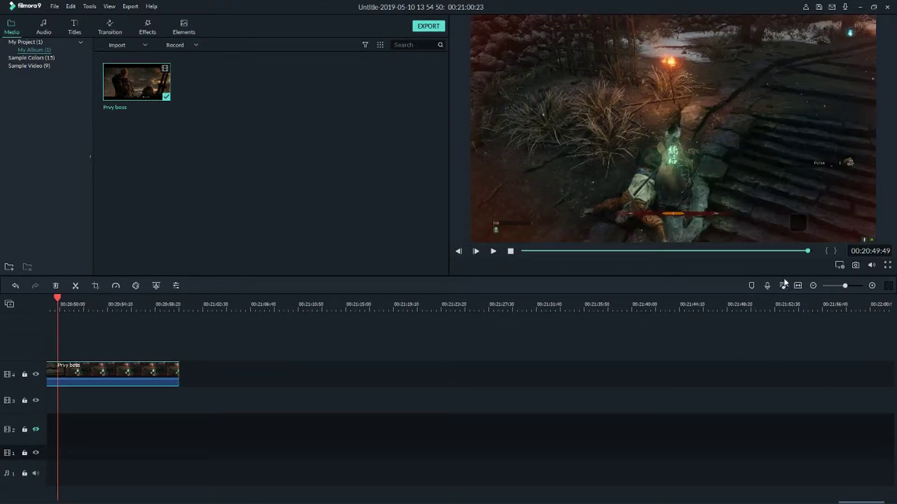
left_click_drag(848, 502, 64, 500)
left_click_drag(844, 286, 825, 290)
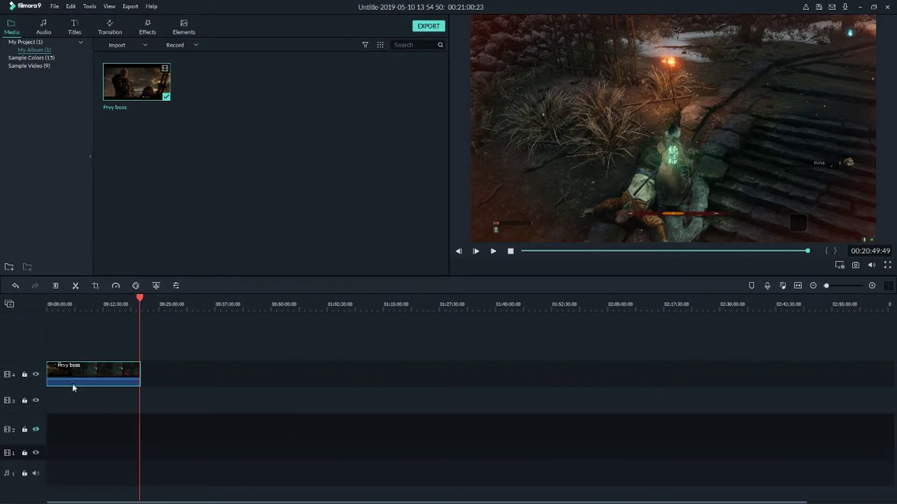
left_click_drag(40, 387, 40, 398)
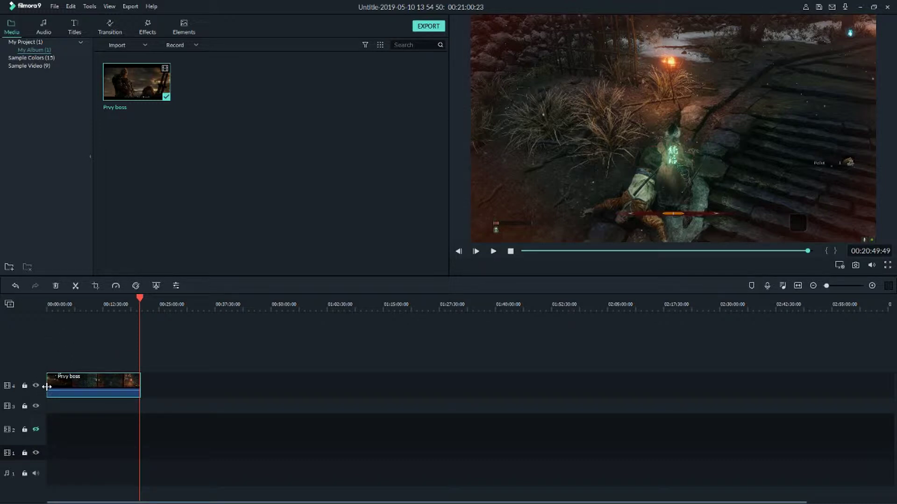
Trim the clip on track 4 so it starts at about 5:37 and ends at about 15:04
left_click_drag(139, 298, 38, 308)
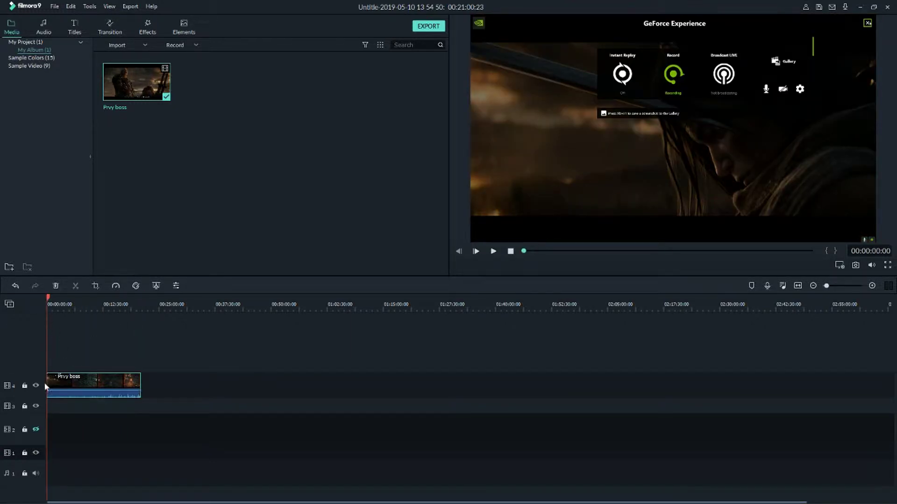
left_click_drag(45, 382, 72, 384)
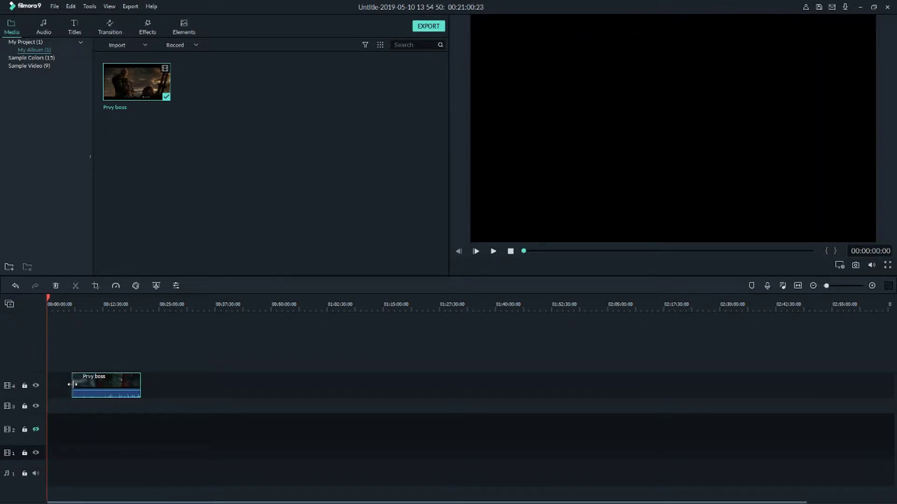
left_click_drag(140, 381, 113, 386)
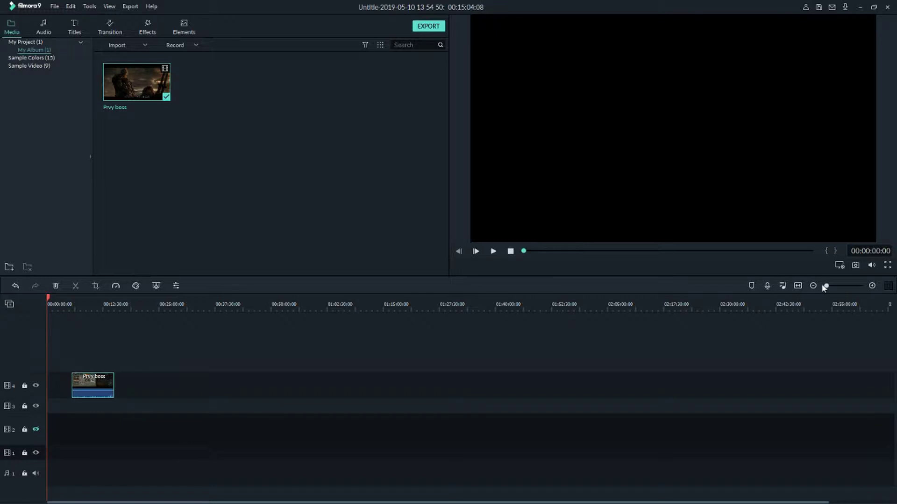
Split the trimmed clip on track 4 at 00:06:56:50 and again at 00:08:01:12
left_click_drag(825, 287, 839, 287)
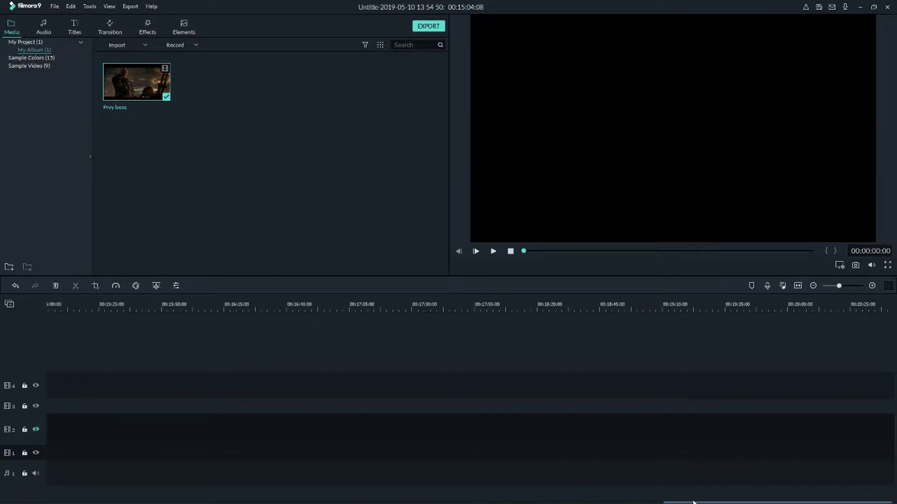
left_click_drag(693, 502, 248, 486)
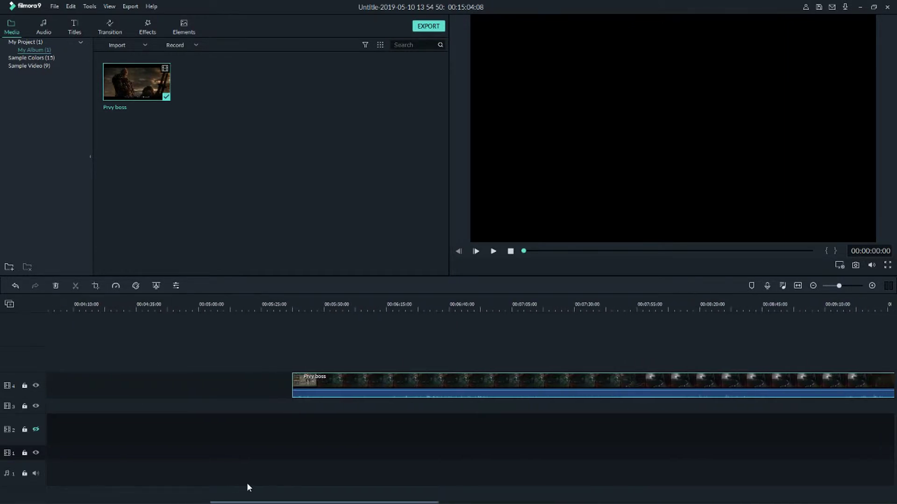
left_click(304, 297)
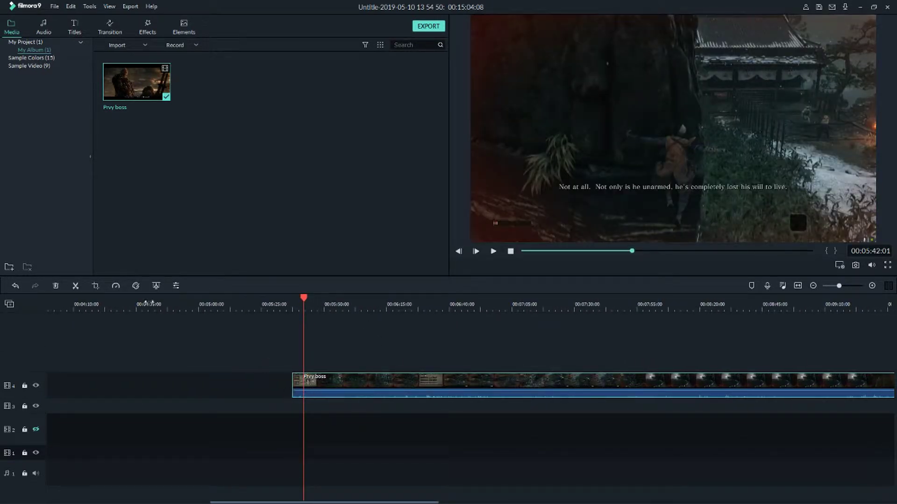
left_click_drag(416, 301, 490, 298)
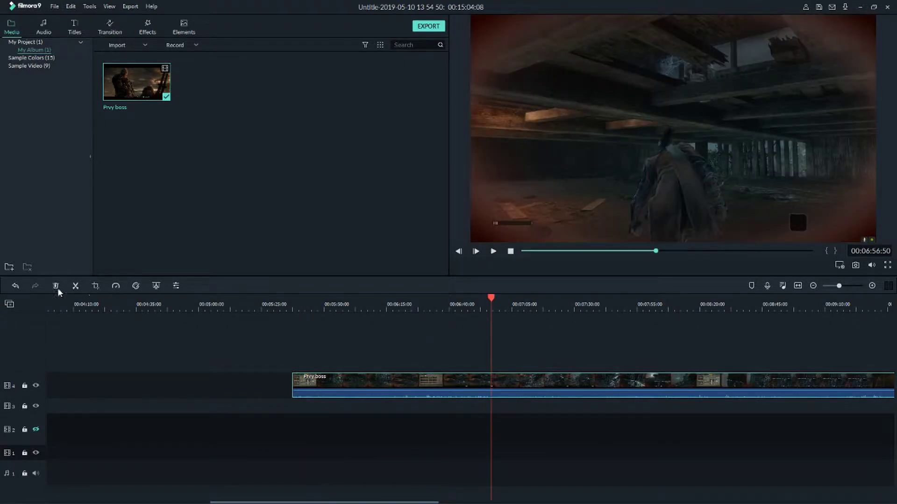
left_click(75, 285)
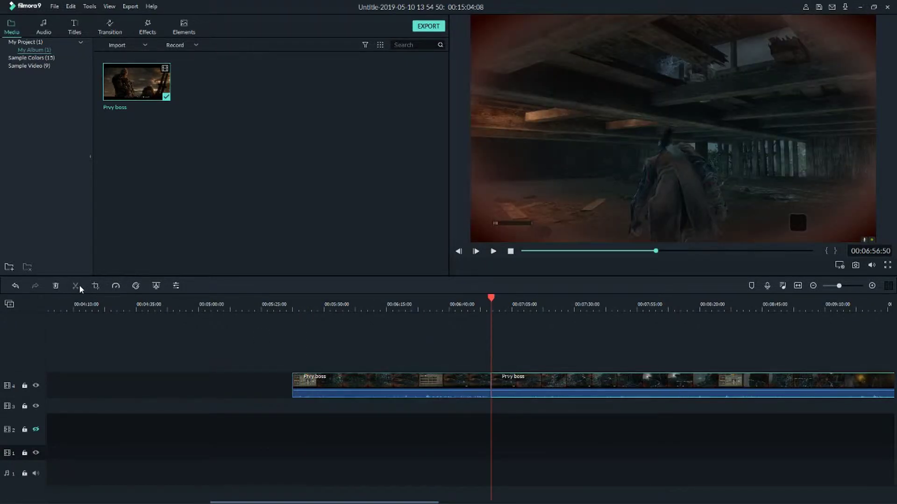
left_click(653, 305)
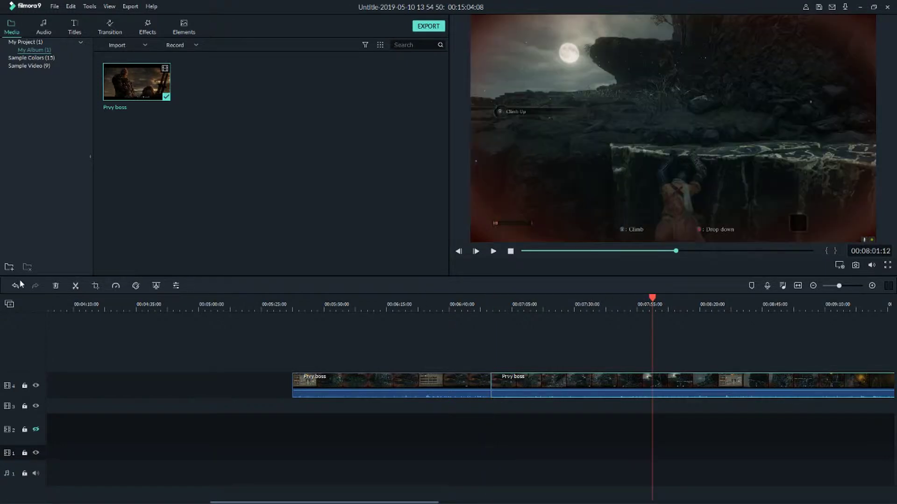
left_click(75, 286)
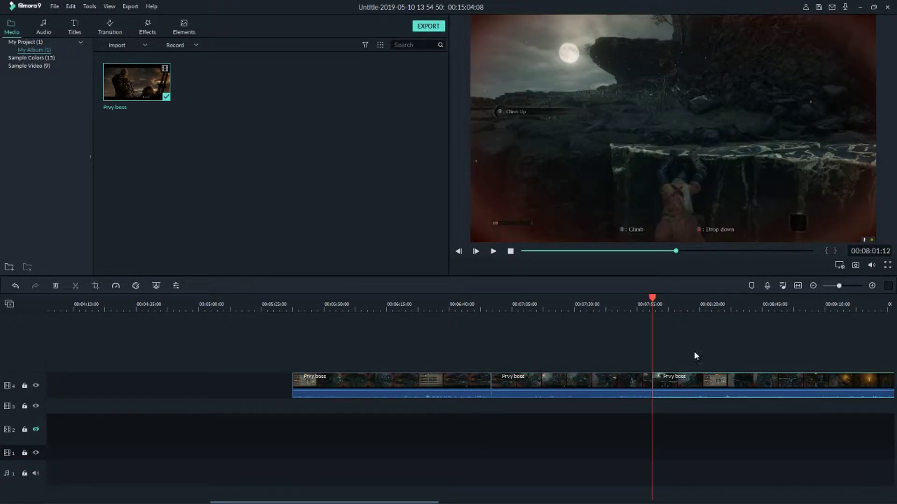
Move the three clip segments about 40 seconds earlier on track 4, placed end to end
left_click_drag(390, 380, 292, 379)
left_click_drag(501, 378, 432, 391)
left_click_drag(692, 379, 595, 378)
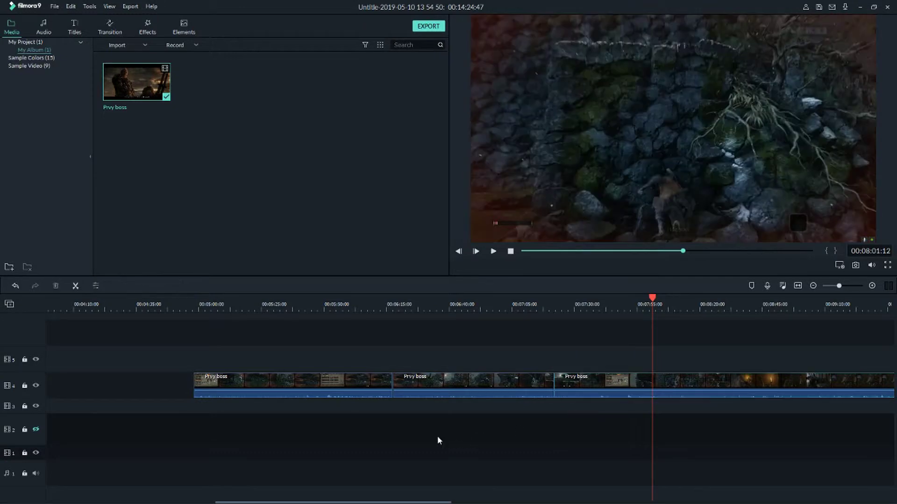
Lower the audio volume of the first clip segment on track 4
left_click(320, 398)
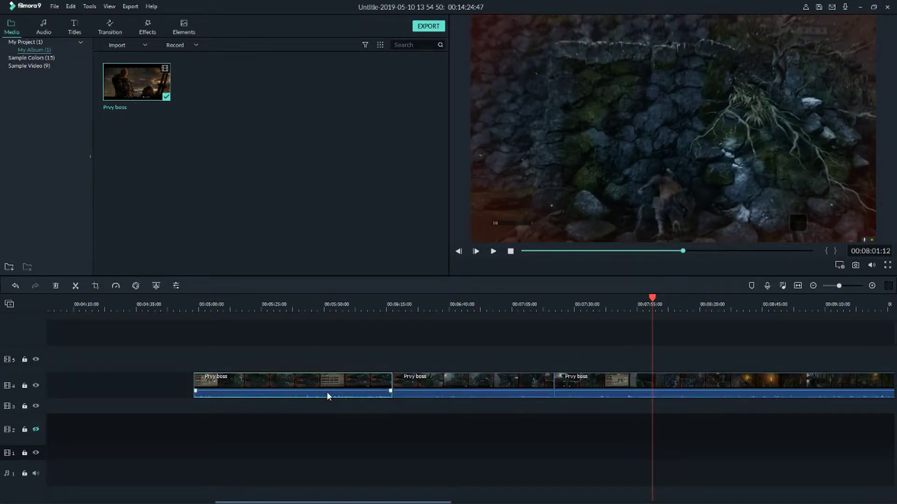
mouse_move(328, 391)
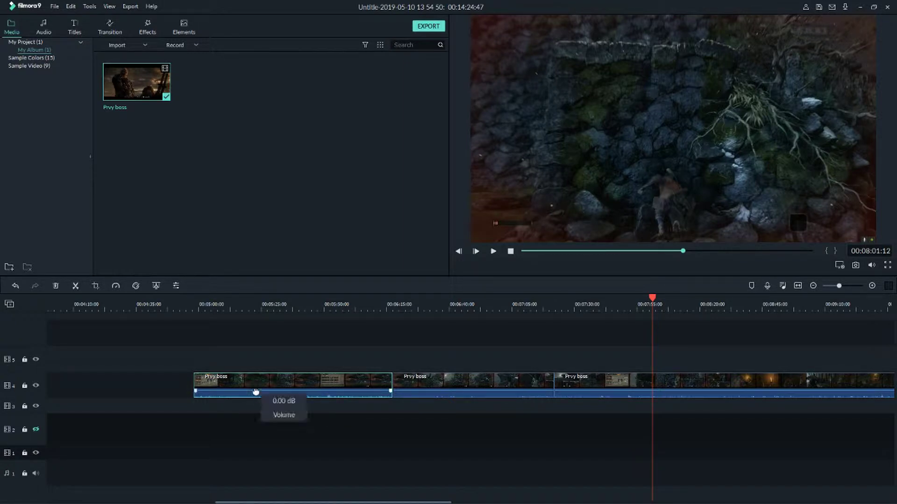
left_click_drag(257, 392, 248, 393)
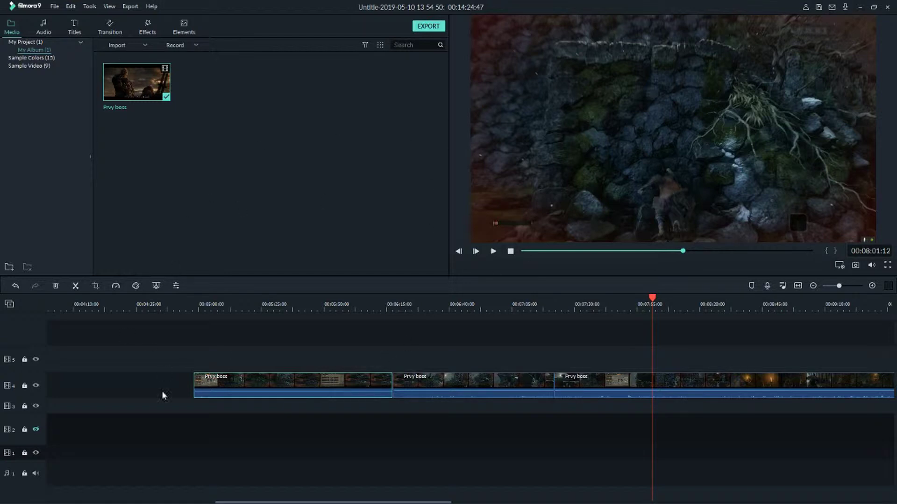
Set the project's frame rate to 59.94 fps and apply the project settings
left_click(54, 7)
left_click(80, 117)
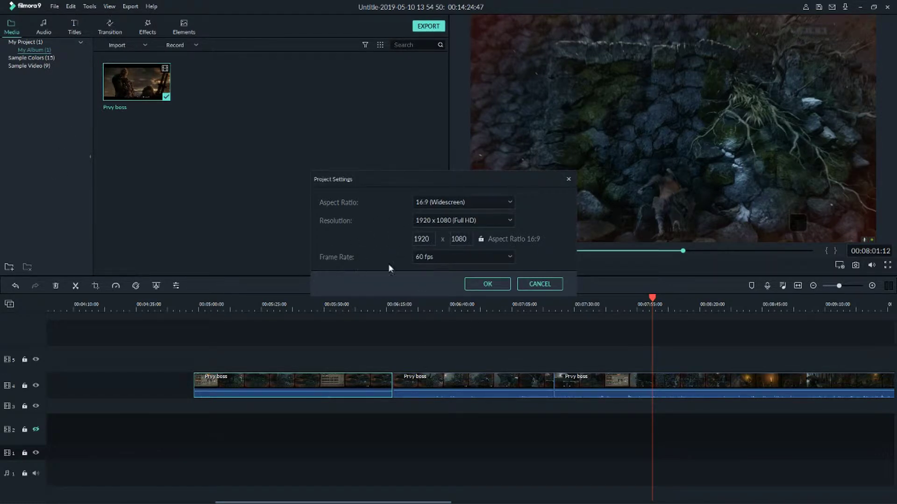
left_click(433, 258)
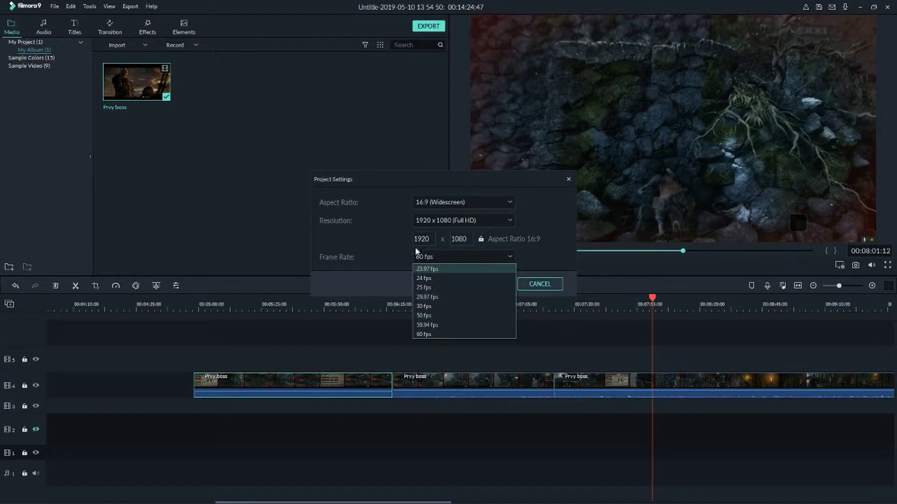
left_click(477, 296)
left_click(494, 255)
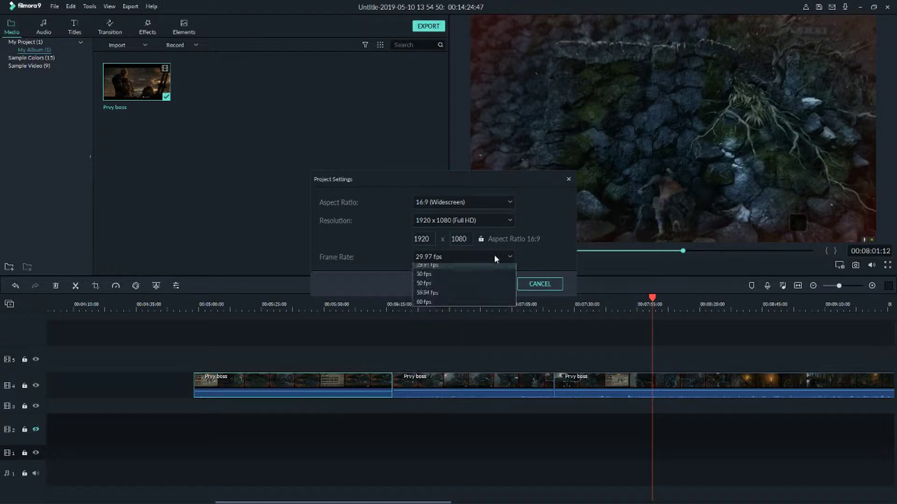
left_click(439, 327)
left_click(472, 285)
Review the General, Folders, Editing, Save and Performance preferences, including project backup and GPU acceleration options
left_click(55, 6)
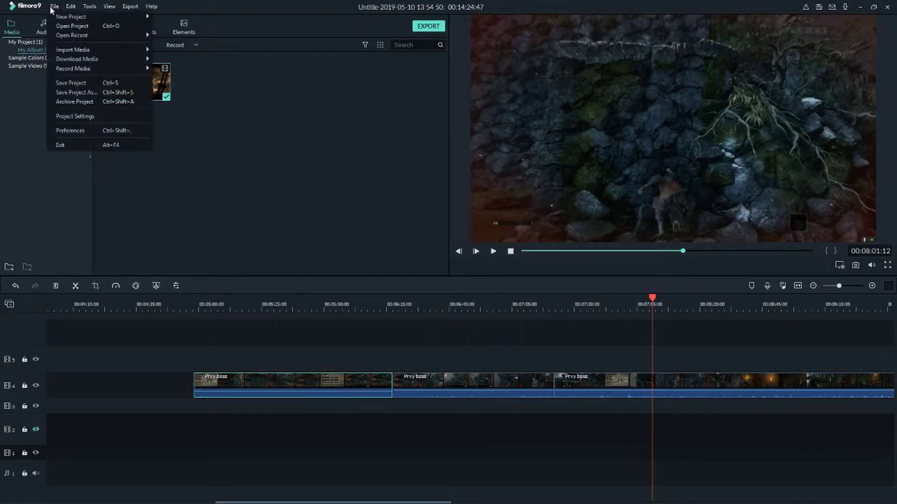
left_click(66, 130)
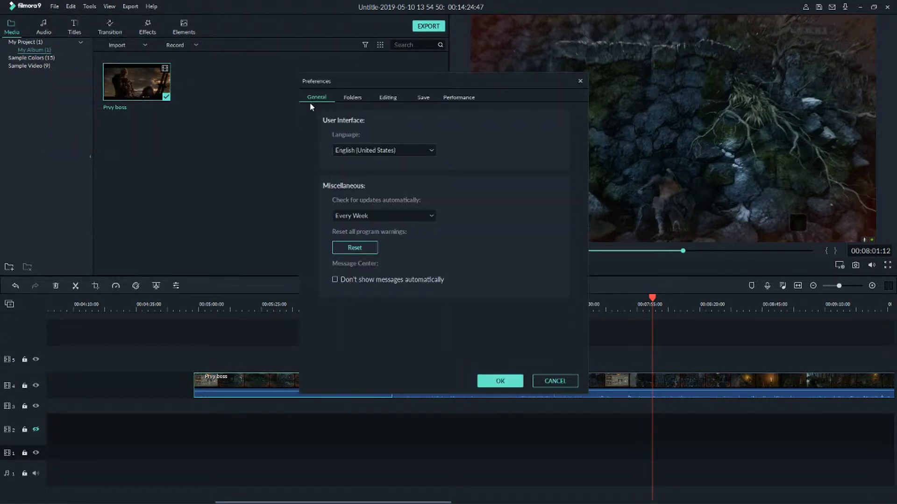
left_click(345, 96)
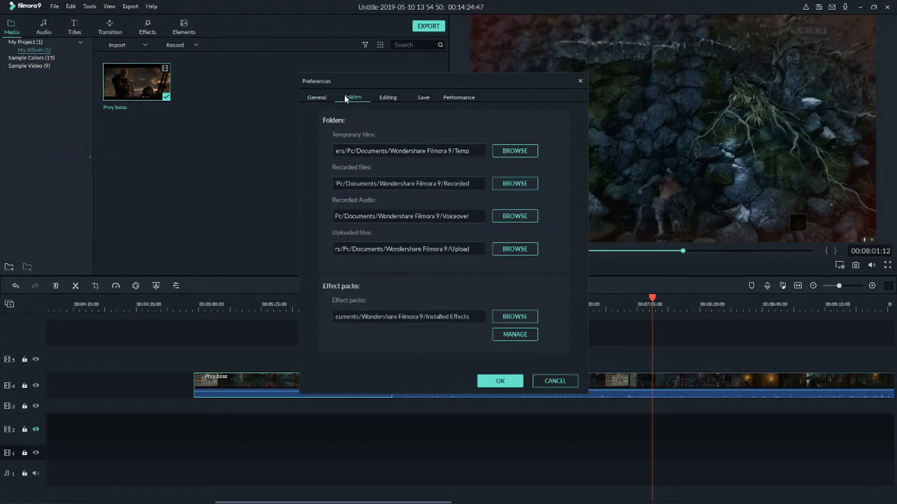
left_click(387, 97)
left_click(431, 98)
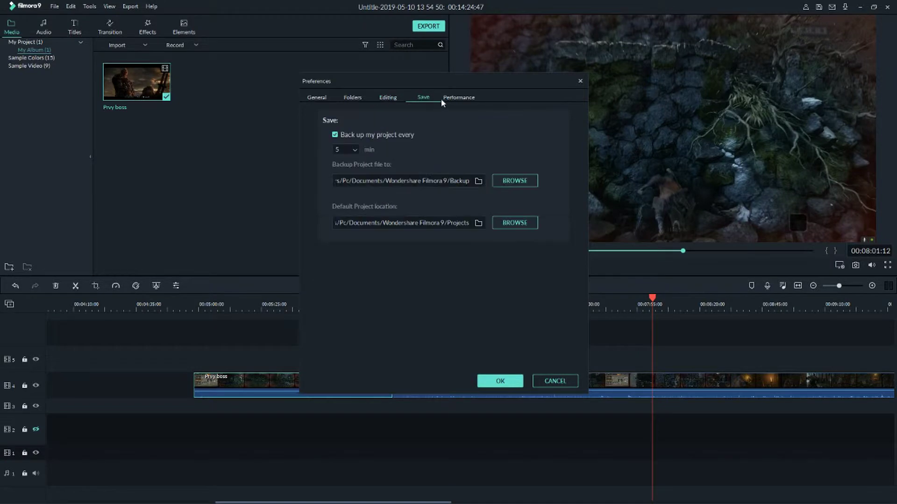
left_click(460, 97)
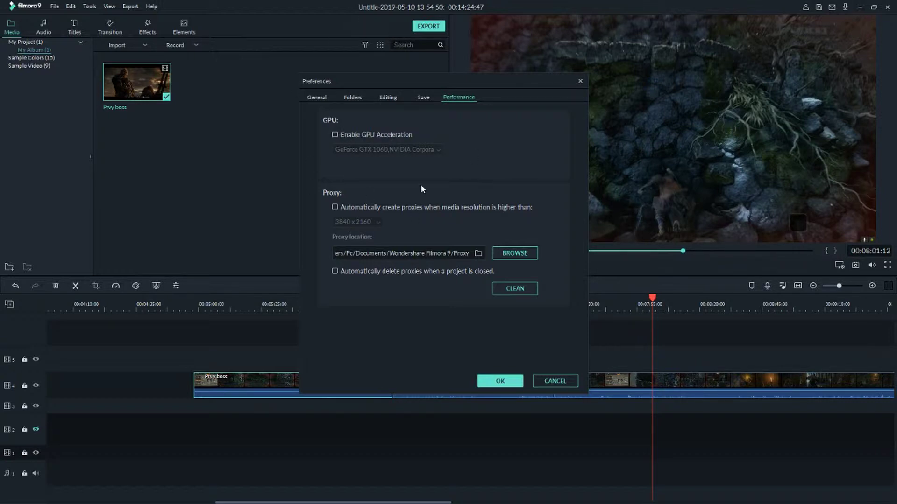
left_click(501, 382)
Move the three segments earlier on track 4 with small gaps between them and delete the middle segment
left_click_drag(245, 379, 133, 396)
left_click_drag(437, 384, 310, 381)
left_click_drag(545, 386, 453, 385)
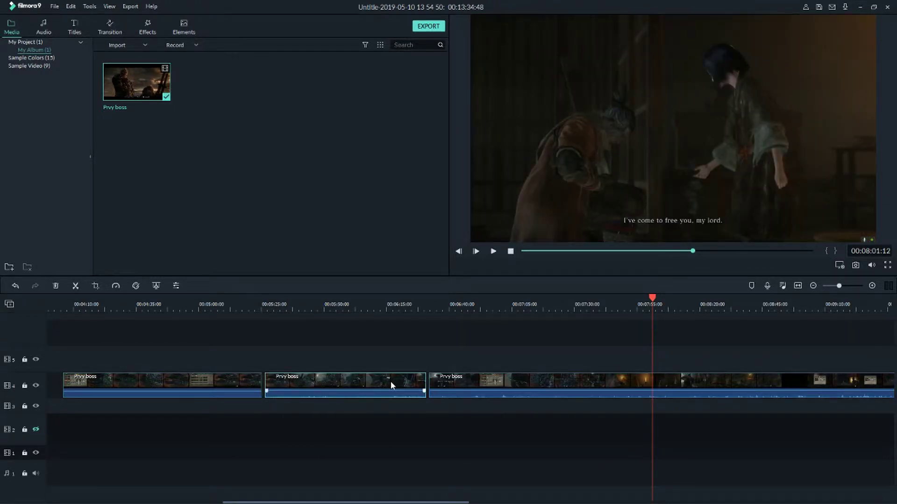
key("Delete")
Ripple delete the first segment and move the remaining Prvy boss segment to the start of track 4
left_click_drag(226, 384, 133, 387)
right_click(383, 379)
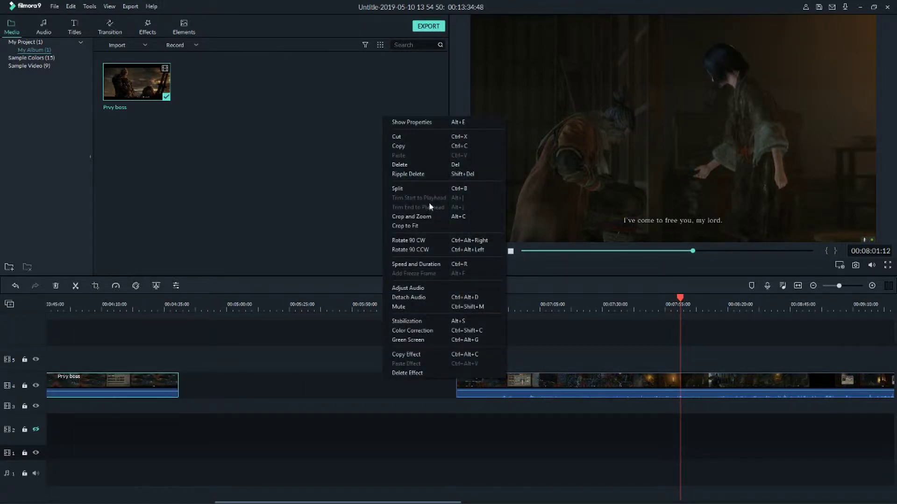
left_click(429, 174)
left_click_drag(344, 378, 79, 382)
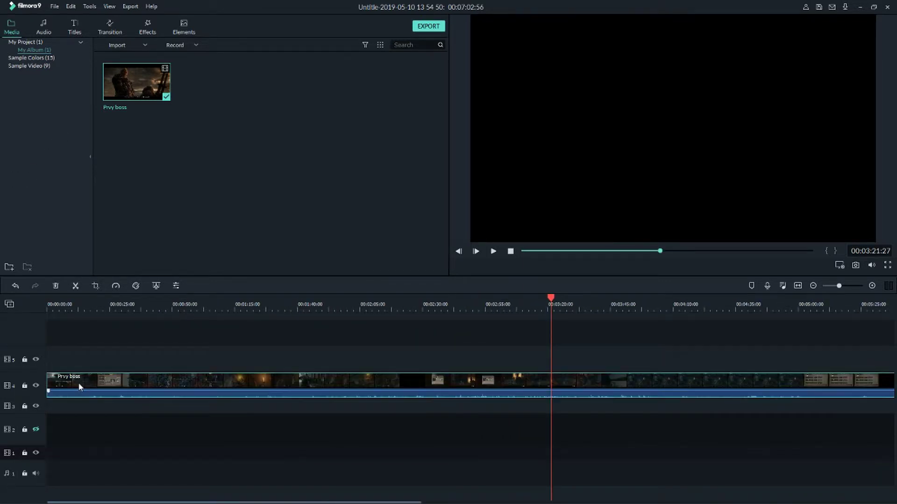
Move the playhead to the start of the Prvy boss clip, open its video settings and enable Chroma Key
left_click(56, 306)
mouse_move(58, 307)
left_mouse_down()
mouse_move(179, 307)
mouse_move(47, 304)
left_mouse_up()
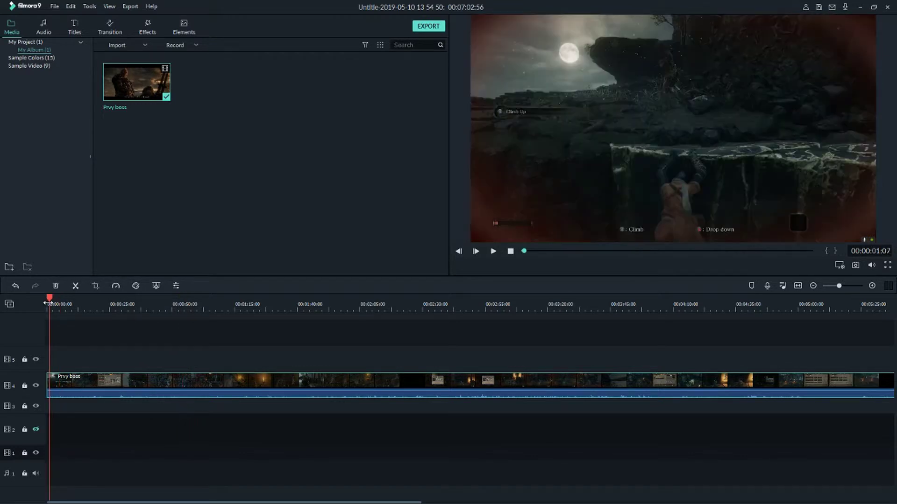
left_click(179, 286)
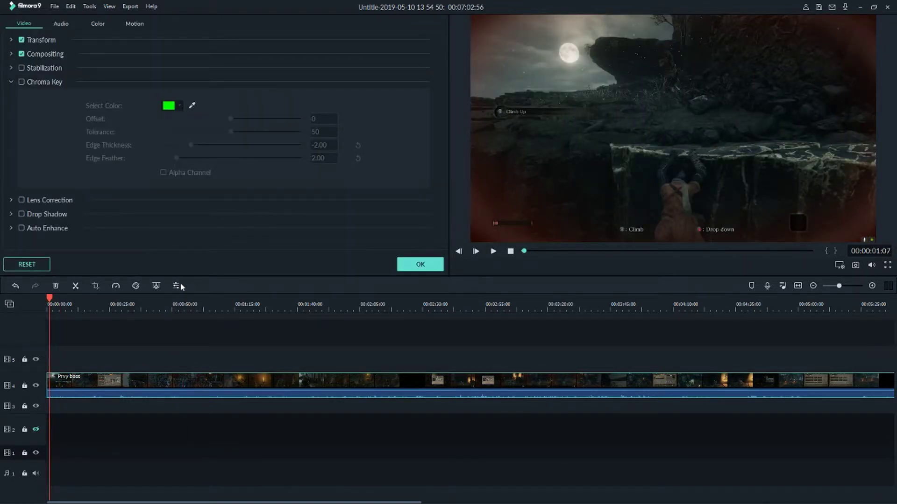
left_click(157, 286)
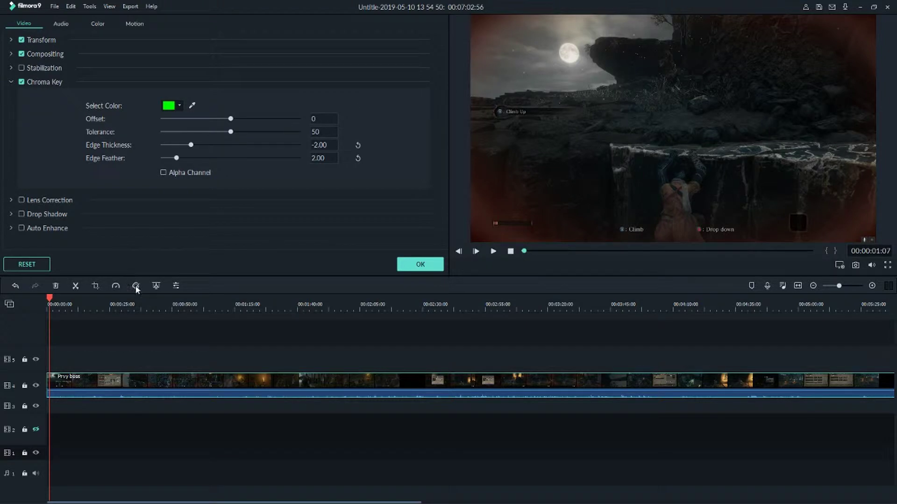
Open Advance Color Correction for the Prvy boss clip, adjust its White Balance and apply the correction
left_click(161, 309)
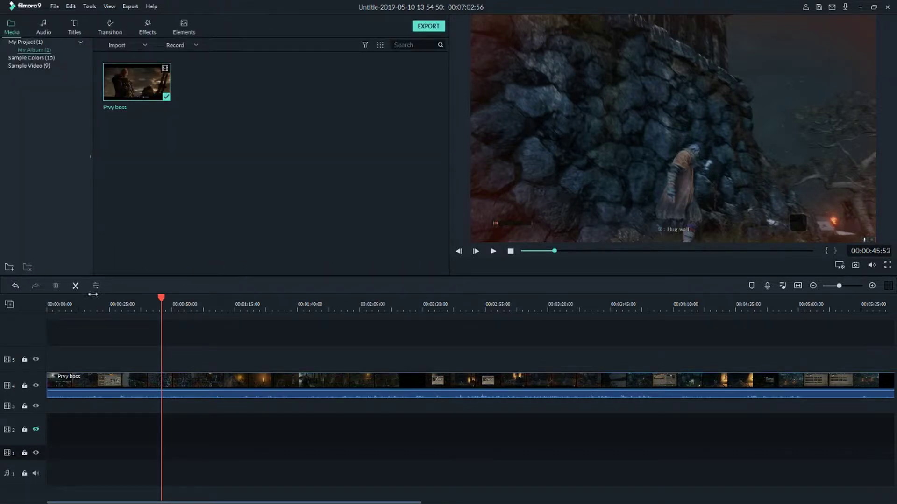
left_click(138, 386)
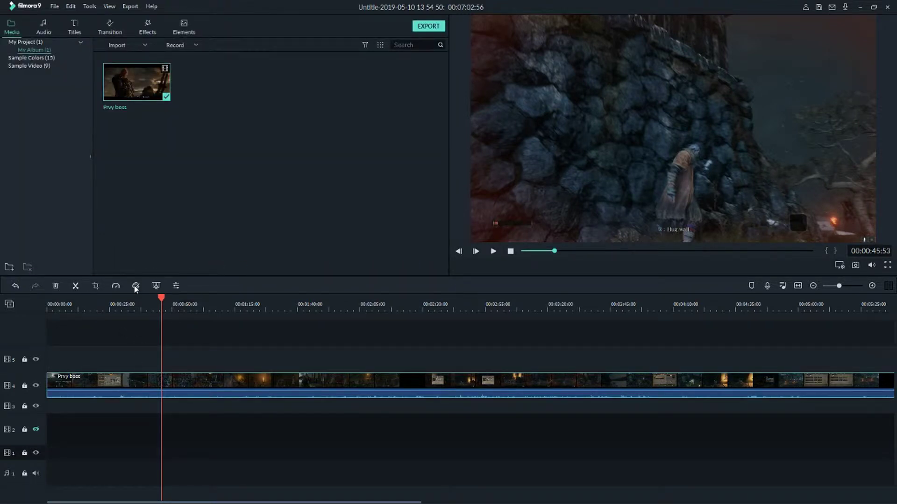
left_click(135, 286)
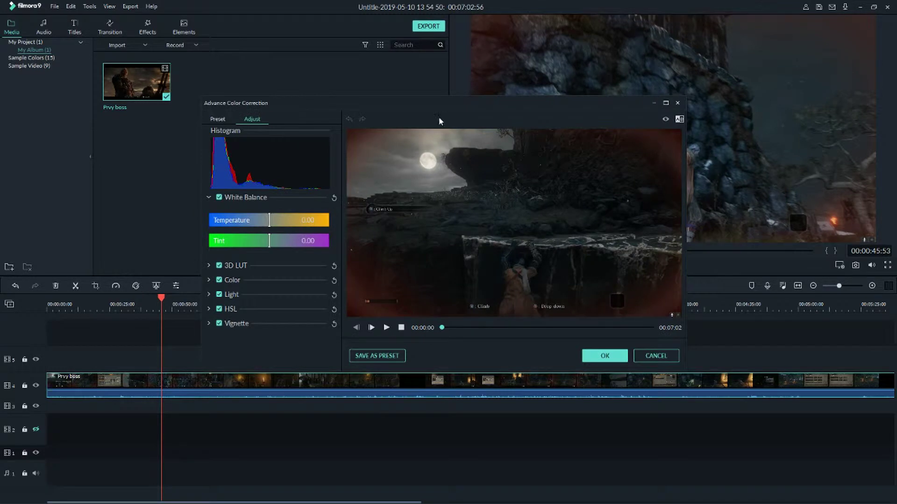
left_click_drag(425, 109, 275, 79)
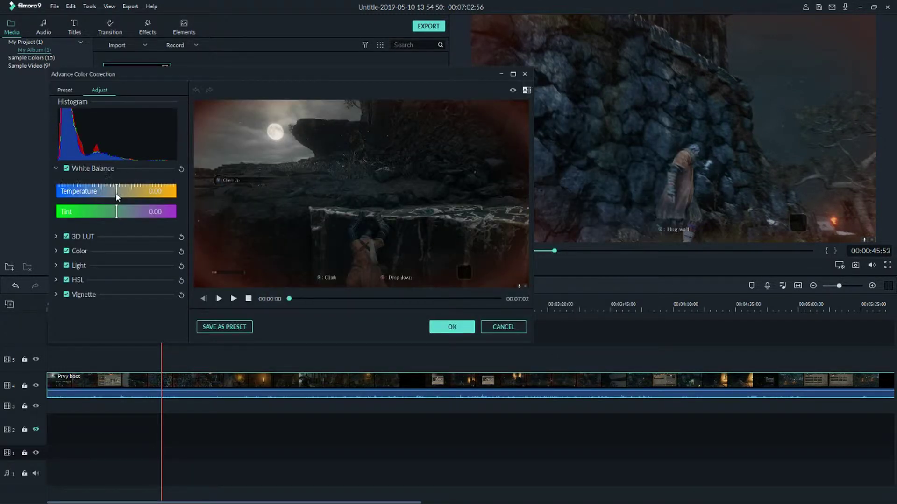
left_click_drag(118, 197, 138, 216)
left_click(444, 326)
Move the playhead to about 00:04:15 and review the clip's speed options, including Slow, Fast, Freeze Frame and Reverse
left_click(484, 305)
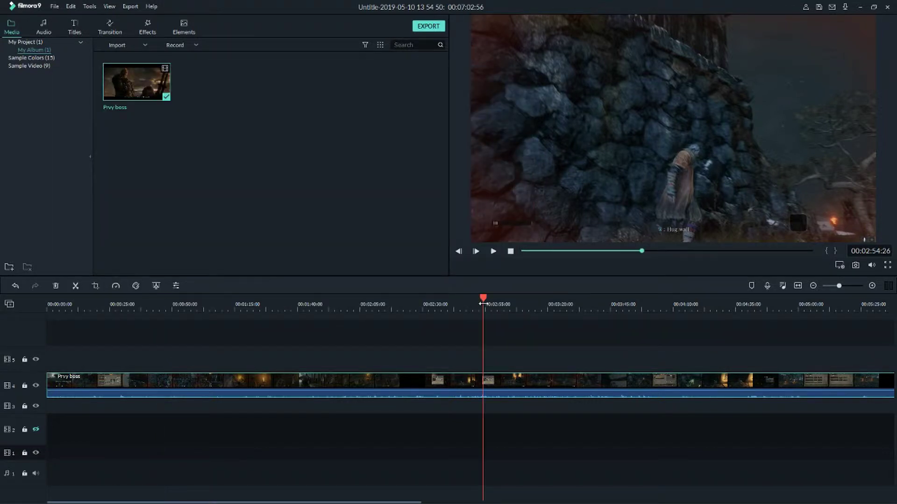
left_click(603, 304)
left_click(685, 306)
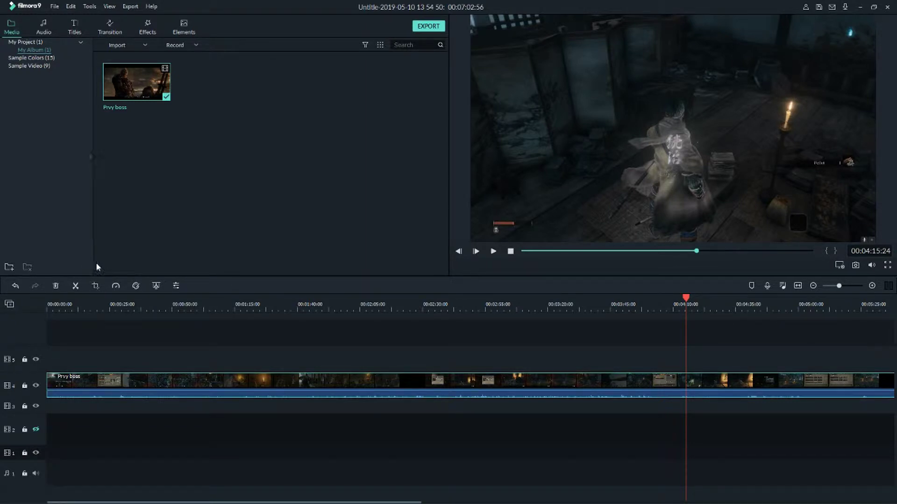
left_click(115, 287)
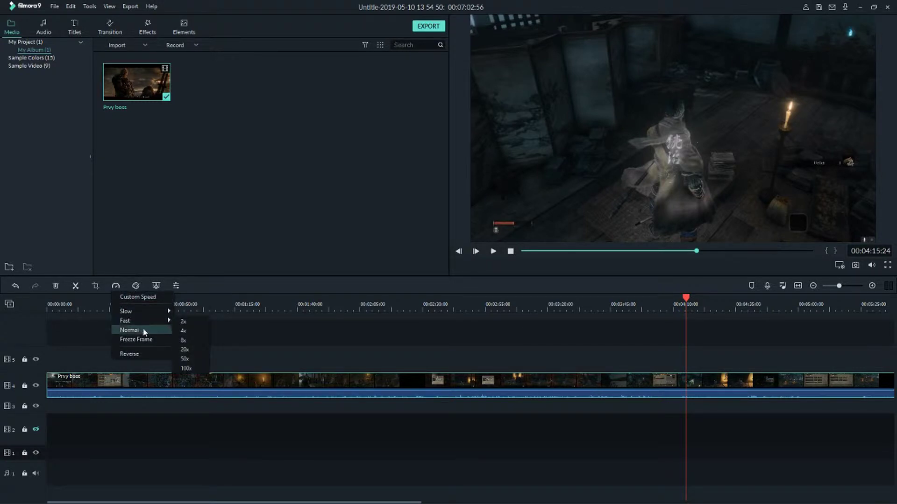
left_click(97, 289)
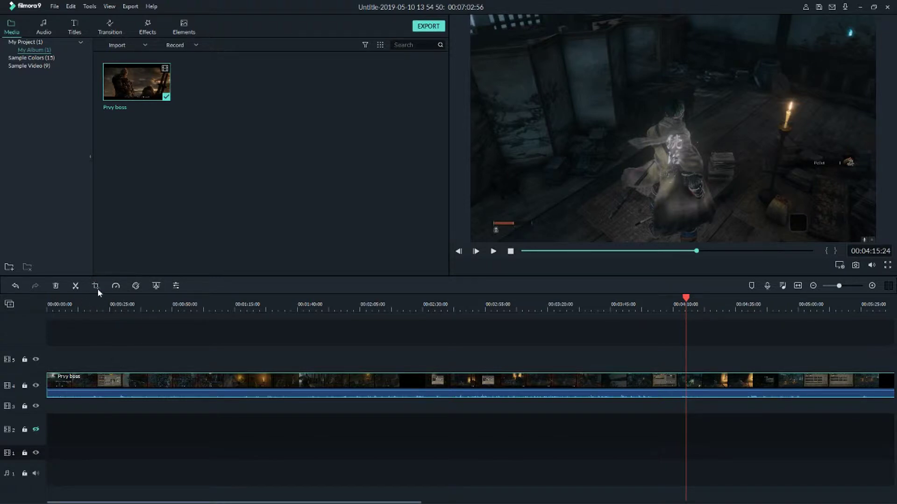
Open Crop and Zoom for the Prvy boss clip, crop the frame to about 1368 x 769 in Original Ratio and preview it
left_click(95, 286)
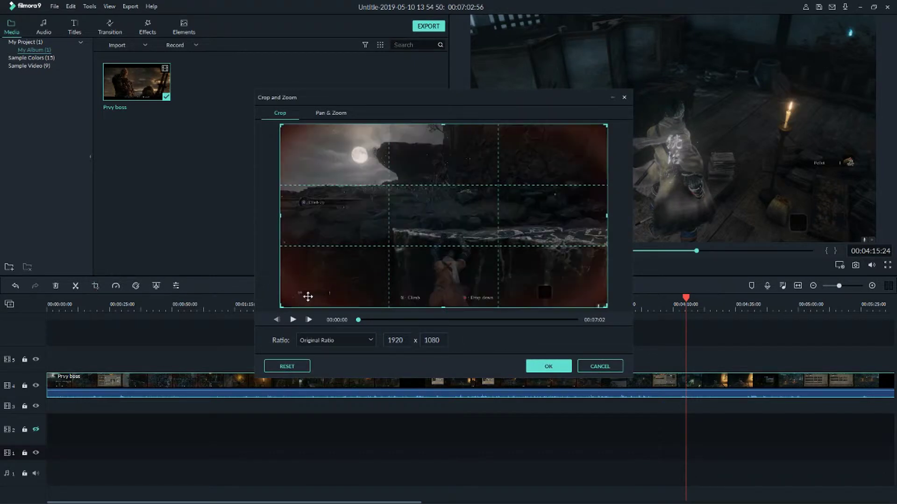
left_click_drag(281, 307, 373, 256)
left_click_drag(475, 175, 437, 197)
left_click(293, 320)
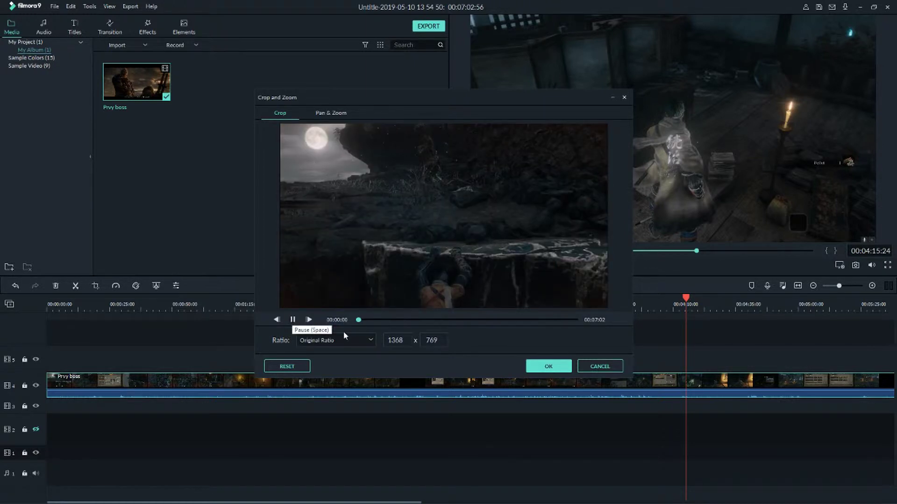
Try the 4:3 crop ratio, switch to 9:16, move the crop area to the middle of the frame, and preview and apply it
left_click(350, 343)
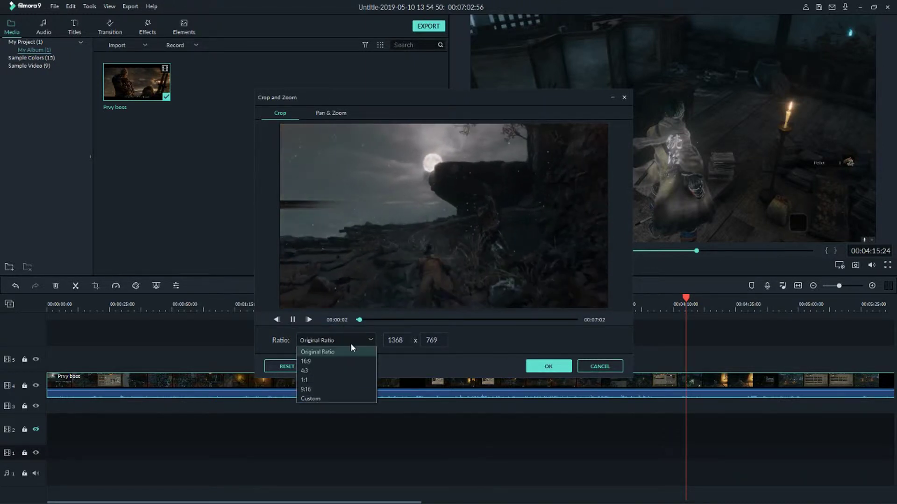
left_click(340, 369)
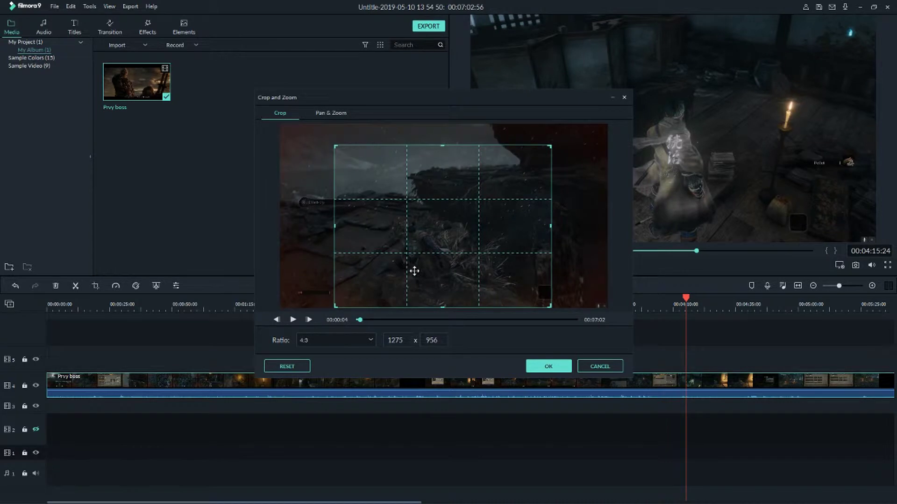
left_click(351, 340)
left_click(321, 387)
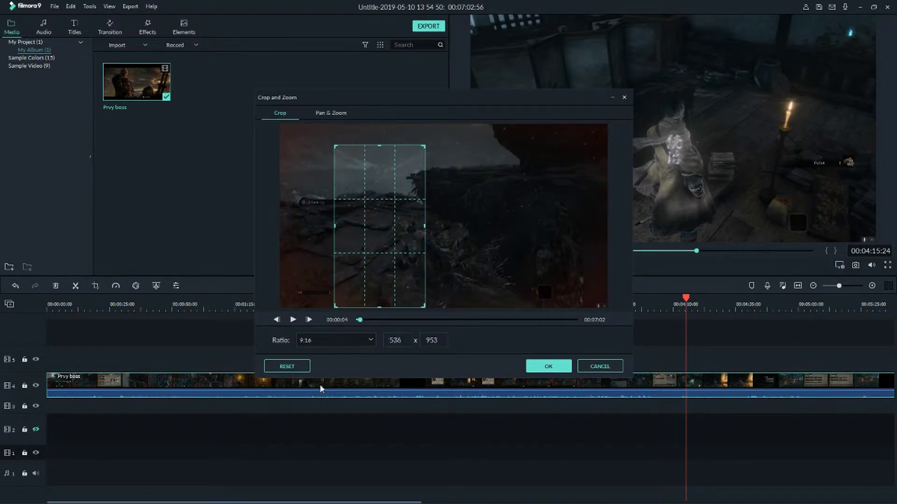
left_click_drag(379, 260, 439, 263)
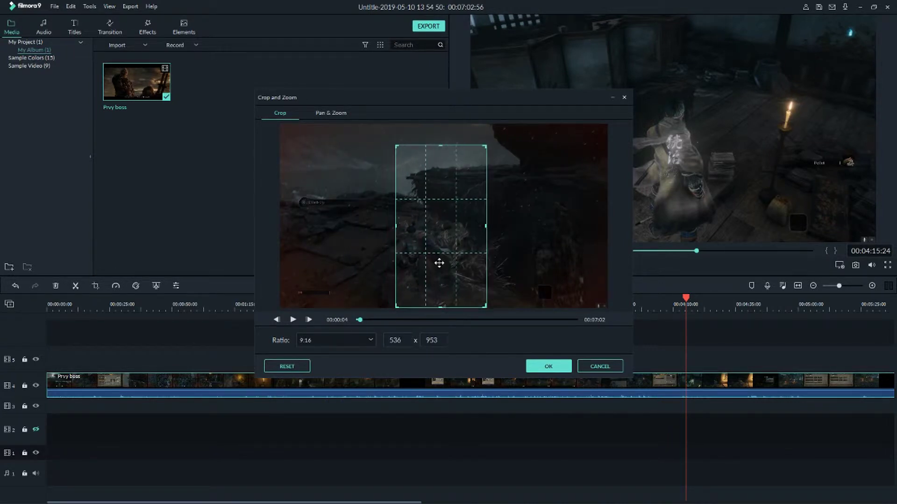
left_click(293, 319)
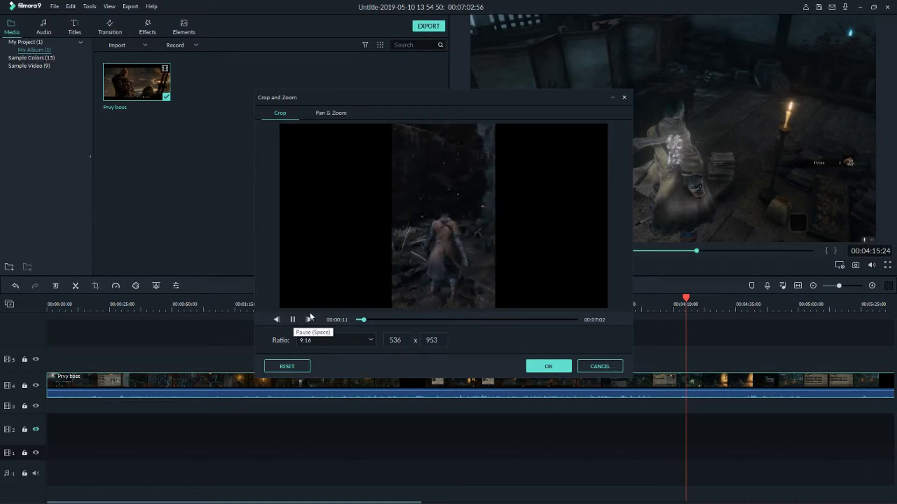
left_click(548, 368)
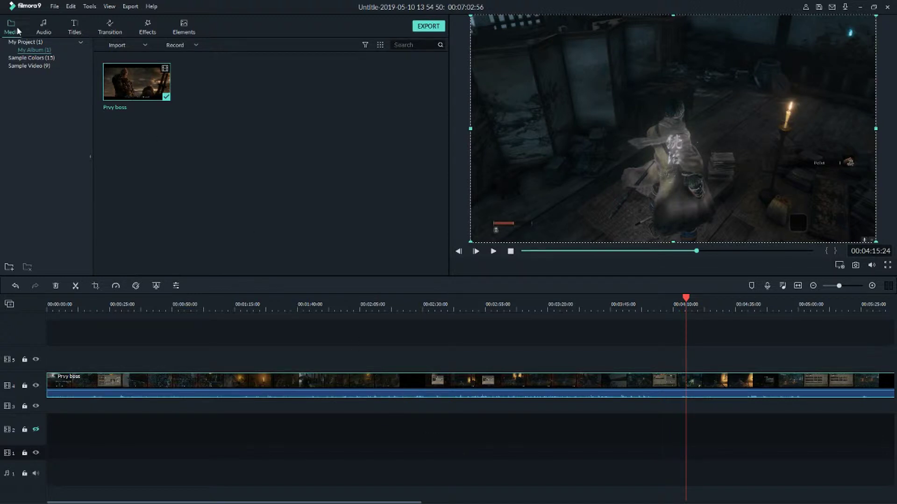
Browse the built-in audio library, including the Sound Effect, Rock, Tender & Sentimental and Young & Bright categories
left_click(42, 30)
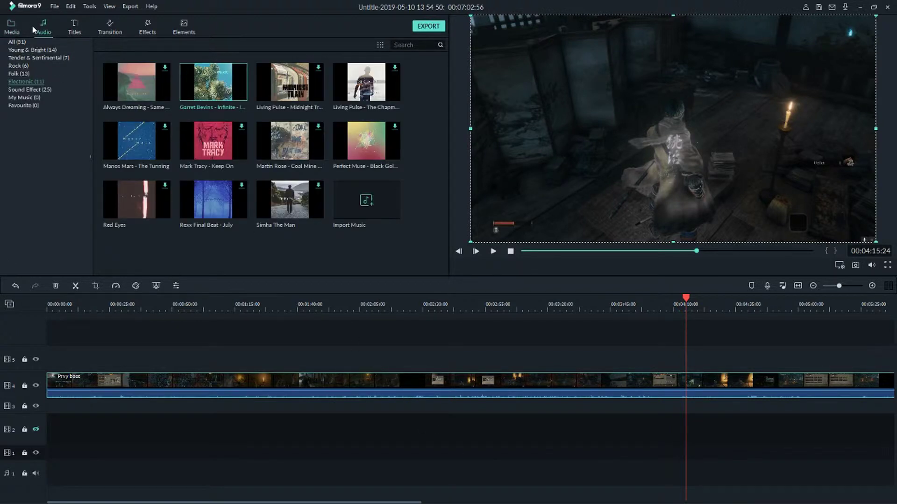
left_click(51, 89)
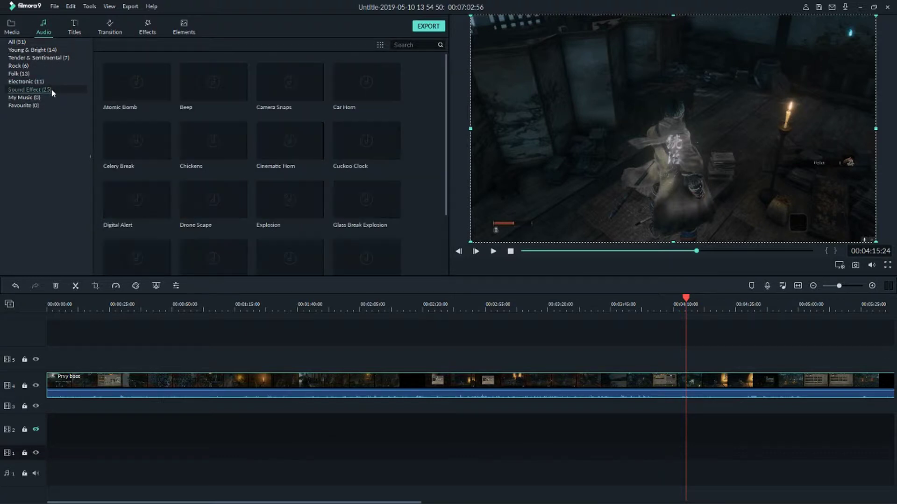
scroll(280, 126, "down", 5)
scroll(292, 136, "up", 5)
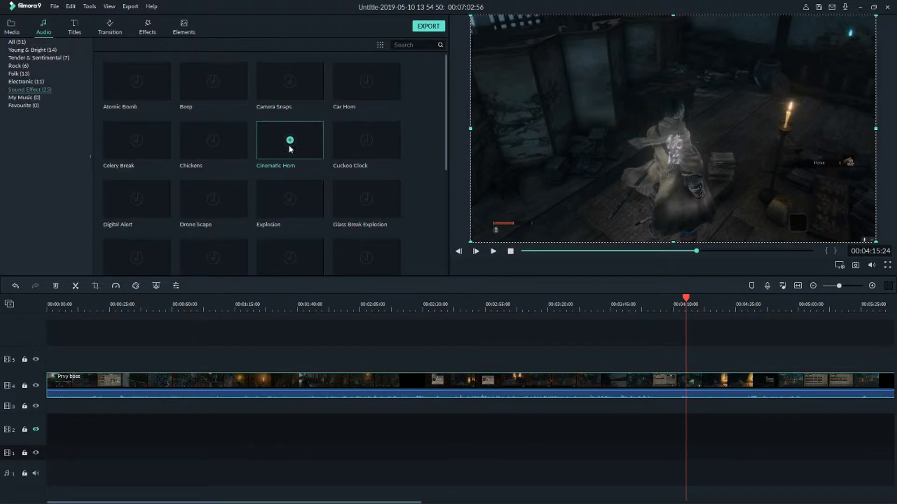
scroll(374, 109, "down", 5)
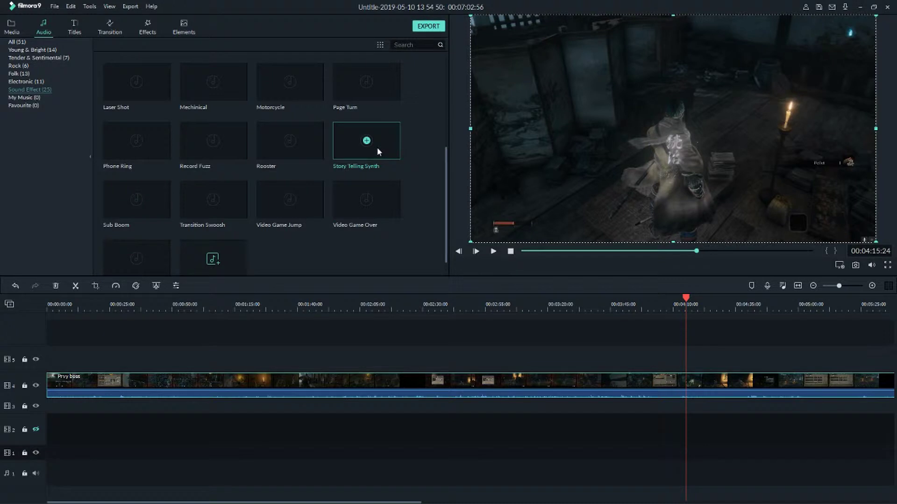
left_click(41, 66)
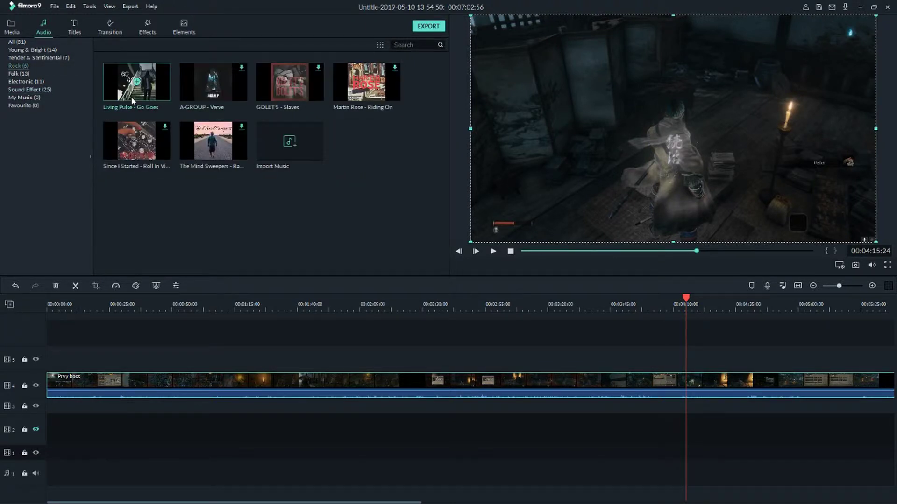
left_click(53, 57)
left_click(53, 51)
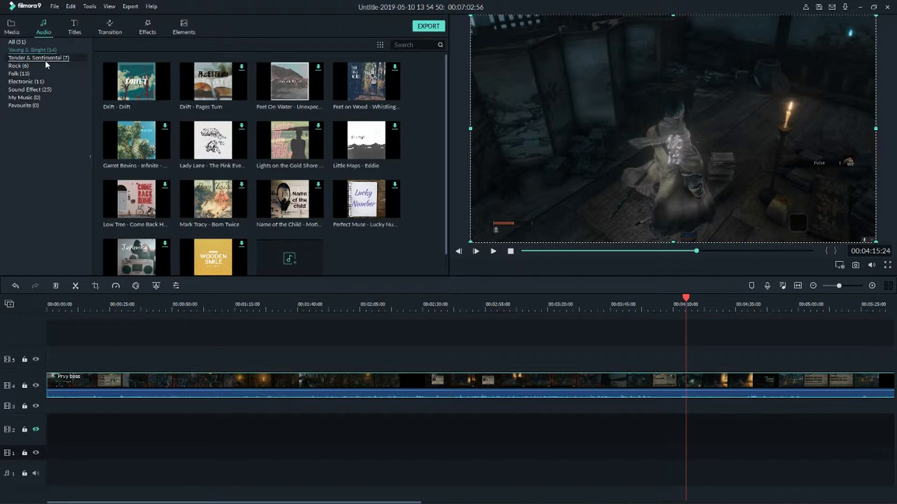
left_click(66, 90)
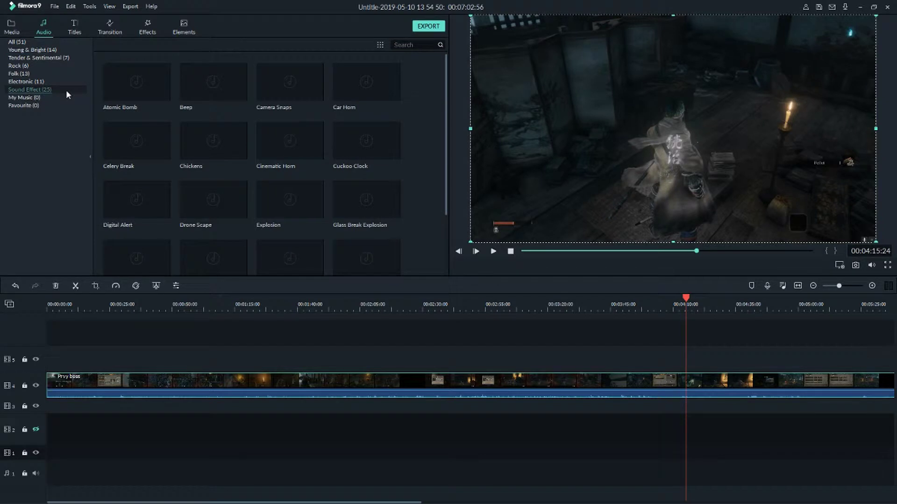
scroll(215, 119, "down", 5)
scroll(214, 120, "up", 5)
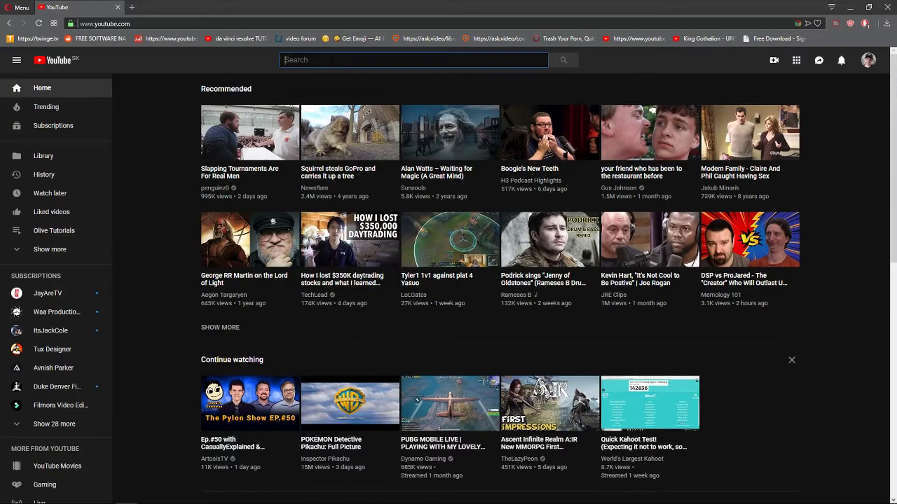
Switch to YouTube in the browser, search for "sound effects" and open the Gaming Sound FX channel's videos
type("sound effects")
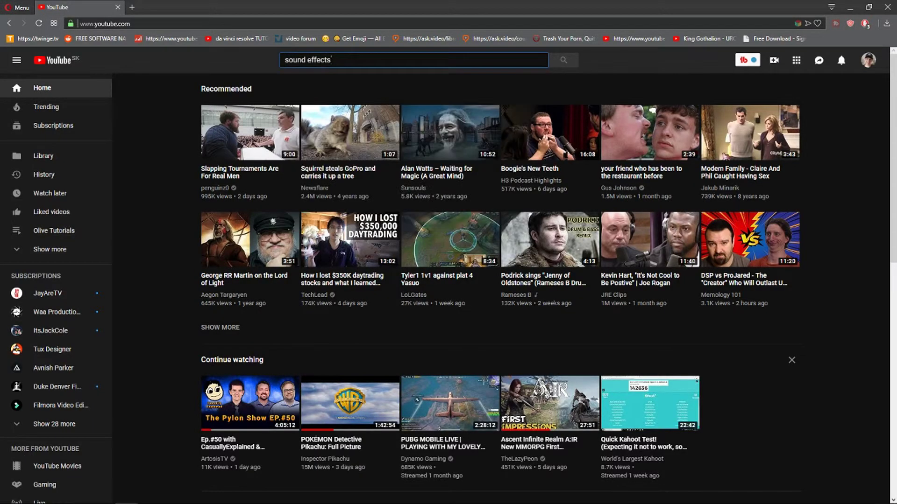
key("Return")
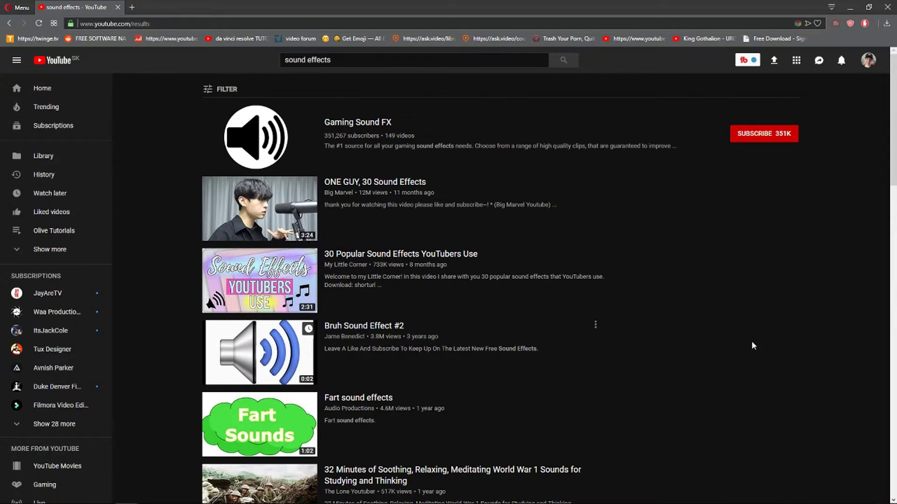
left_click(269, 135)
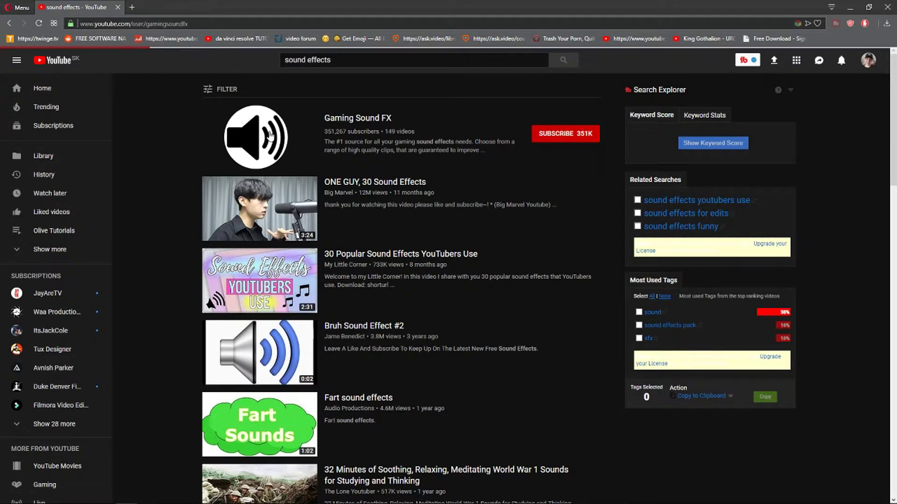
left_click(272, 254)
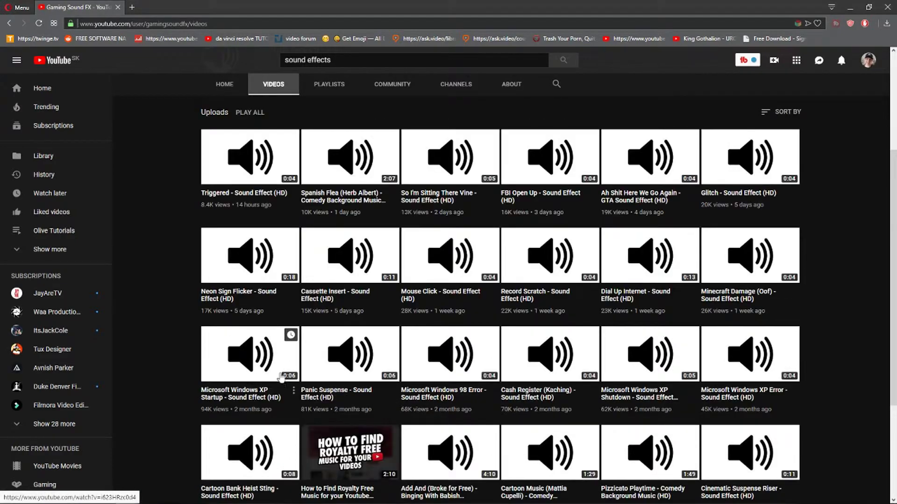
Look through the channel's uploaded sound effects and close the browser to return to Filmora9
scroll(533, 196, "down", 8)
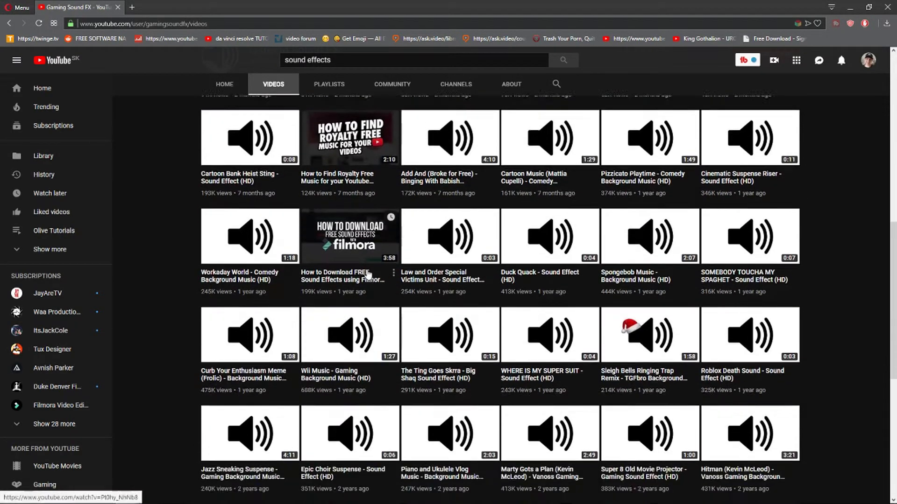
scroll(418, 273, "up", 2)
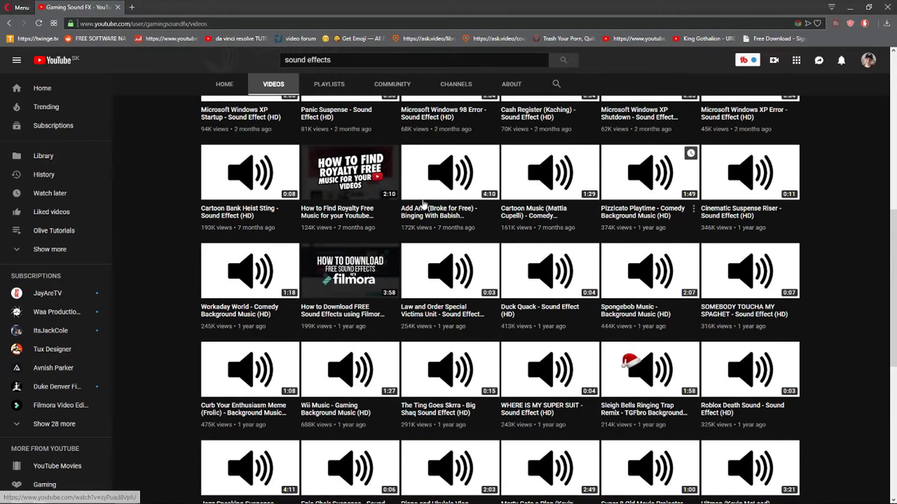
scroll(354, 411, "up", 1)
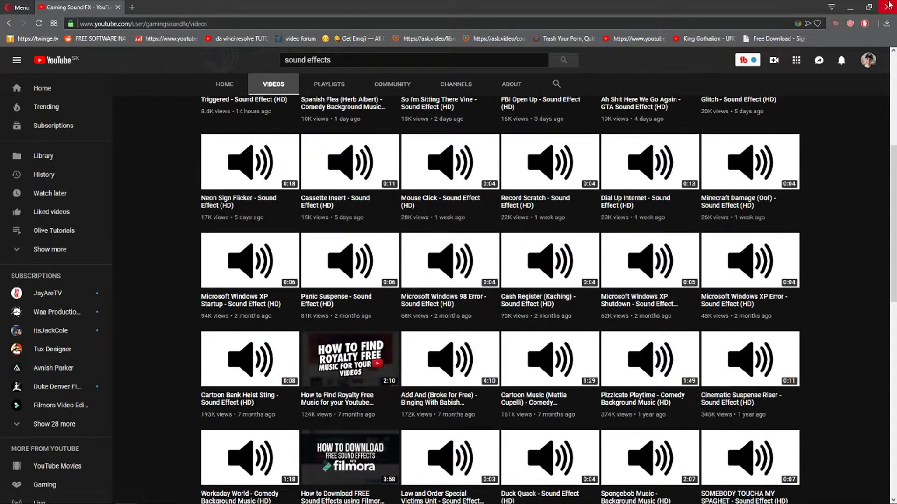
left_click(886, 7)
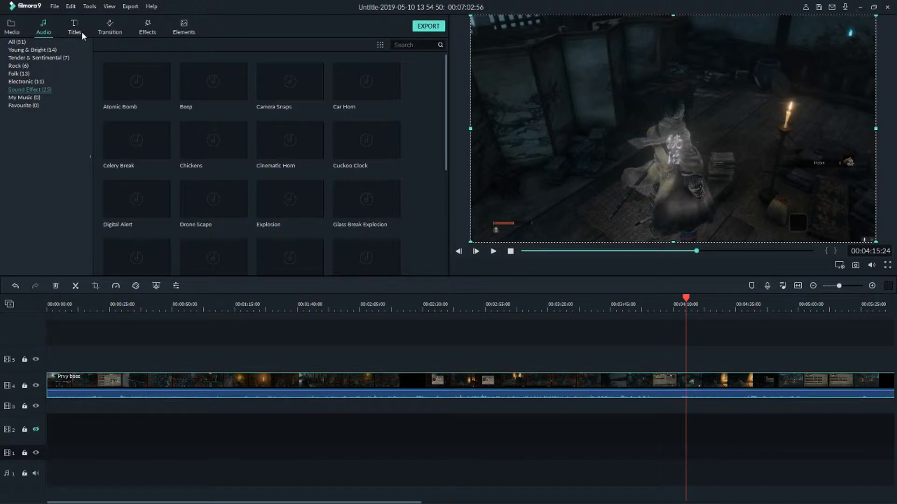
Browse the Openers titles, add Opener 1 on a new track above the video at the timeline's start, and play it
left_click(81, 31)
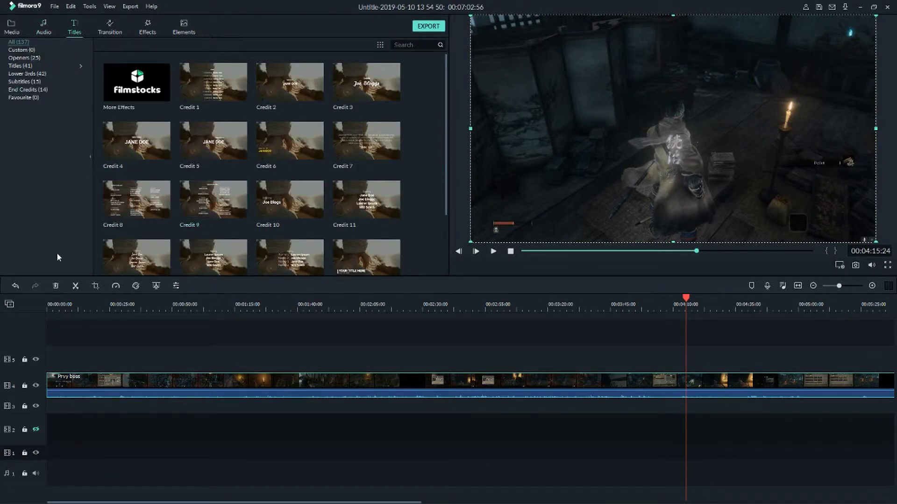
left_click(51, 309)
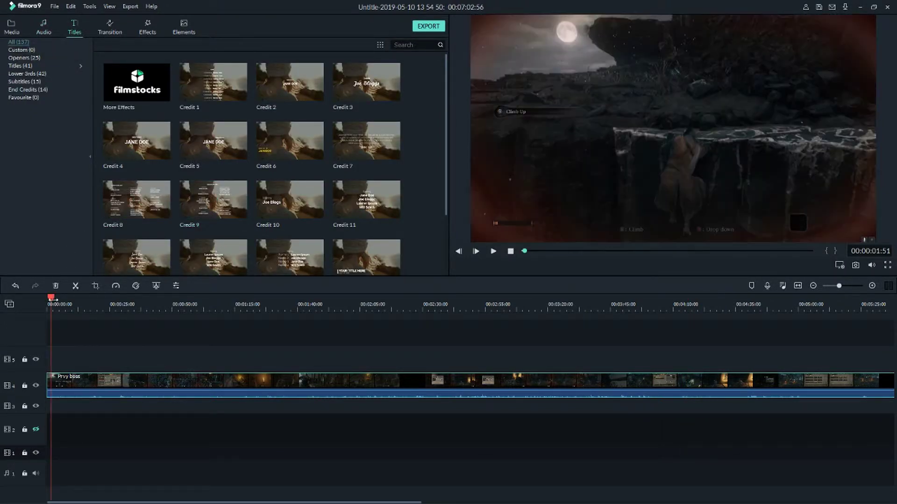
left_click(37, 55)
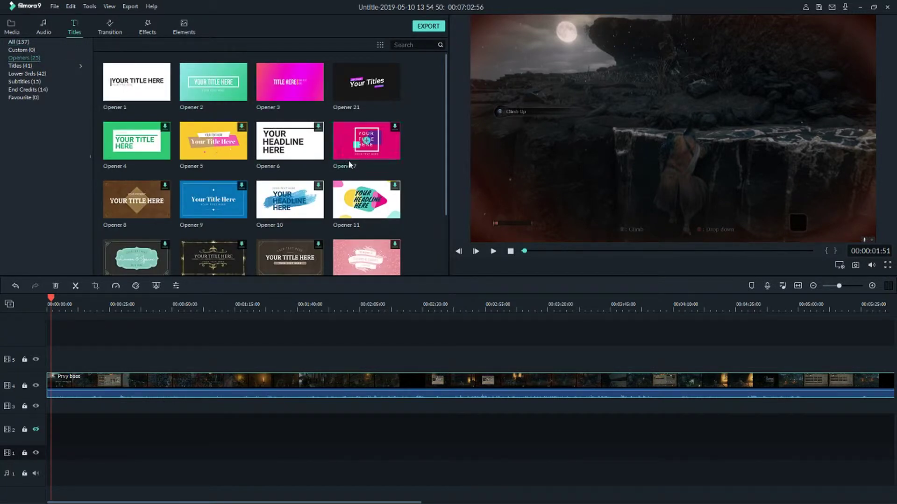
scroll(248, 216, "down", 7)
scroll(245, 217, "up", 6)
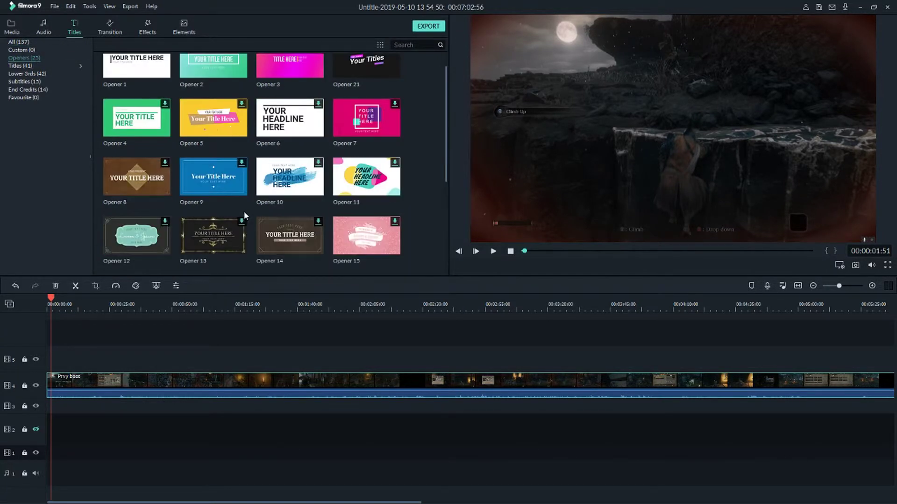
scroll(243, 212, "up", 1)
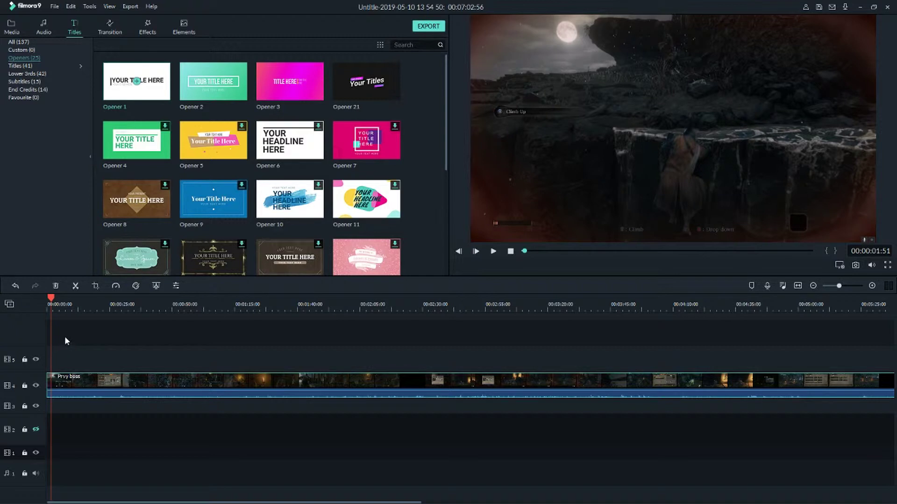
left_click_drag(122, 94, 52, 338)
left_click_drag(49, 301, 39, 296)
key("space")
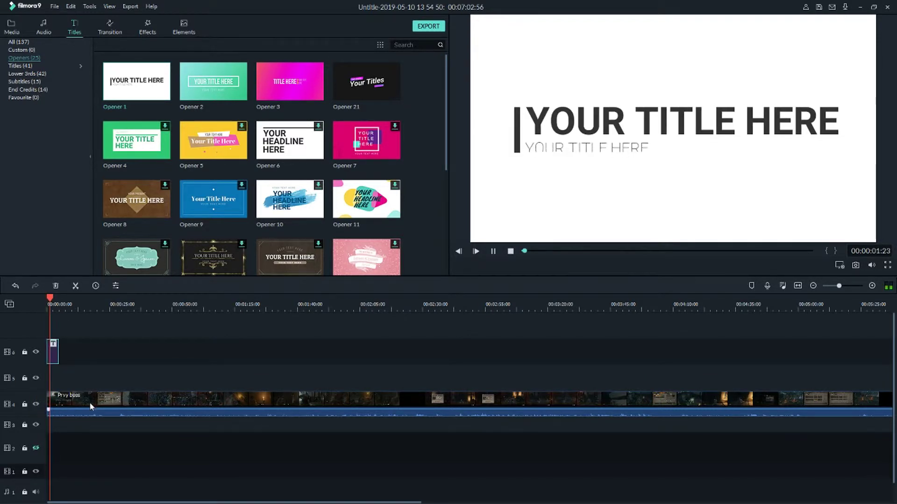
Move the Prvy boss clip to start just after the Opener 1 title and replay the opener from the beginning
left_click_drag(79, 405, 96, 401)
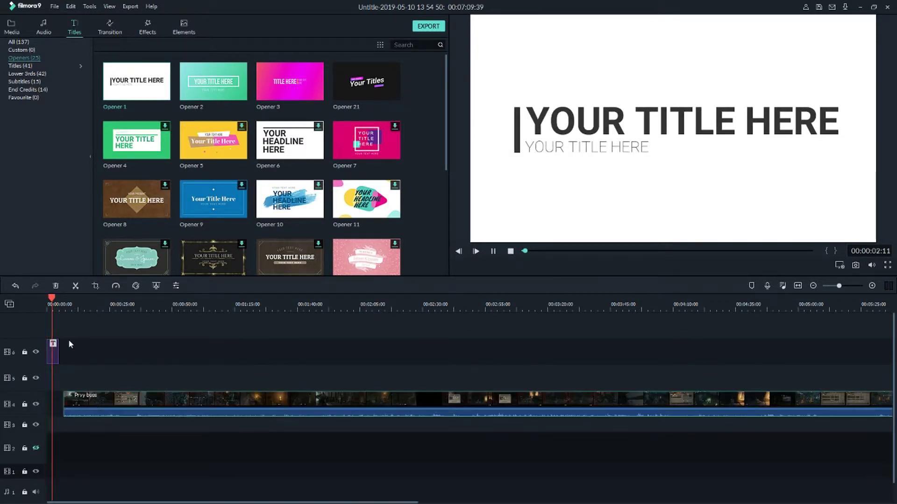
left_click_drag(54, 299, 27, 300)
key("space")
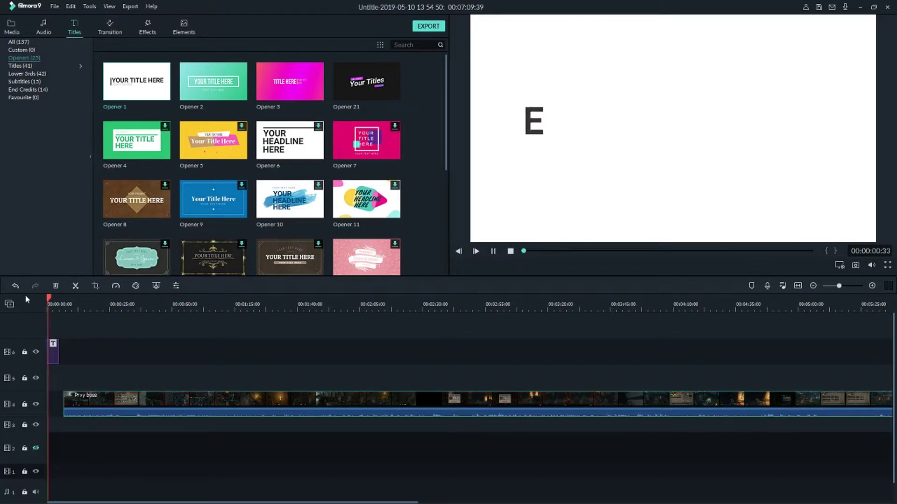
key("space")
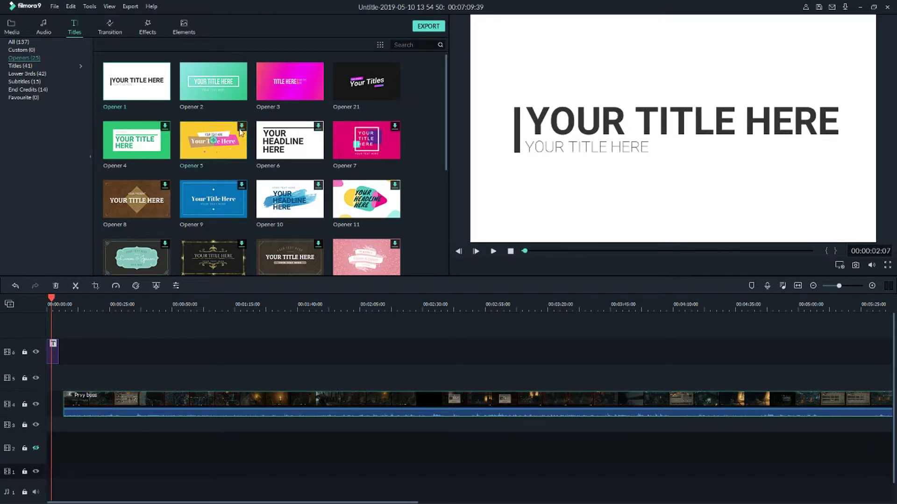
Add Opener 5 just after the first opener, shift the Prvy boss clip clear of it to about 00:00:55, and preview it
left_click_drag(228, 150, 73, 356)
left_click_drag(65, 358, 66, 359)
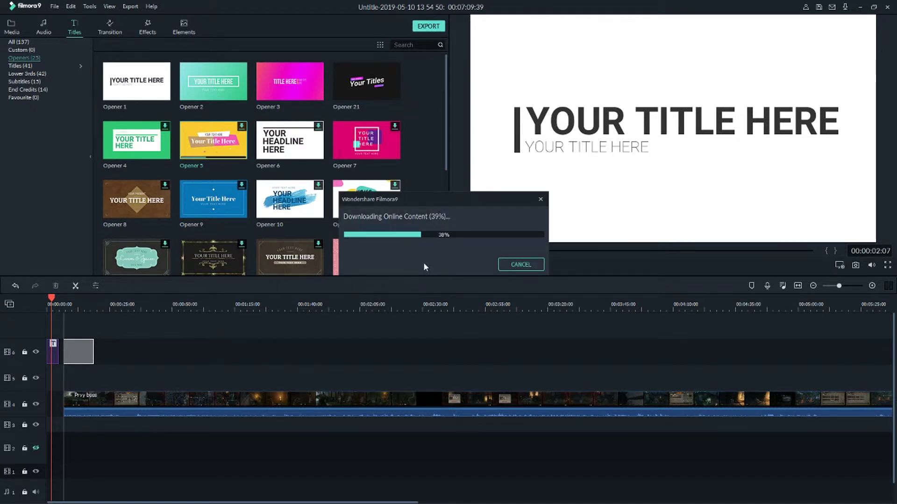
left_click_drag(204, 409, 322, 407)
left_click(64, 305)
key("space")
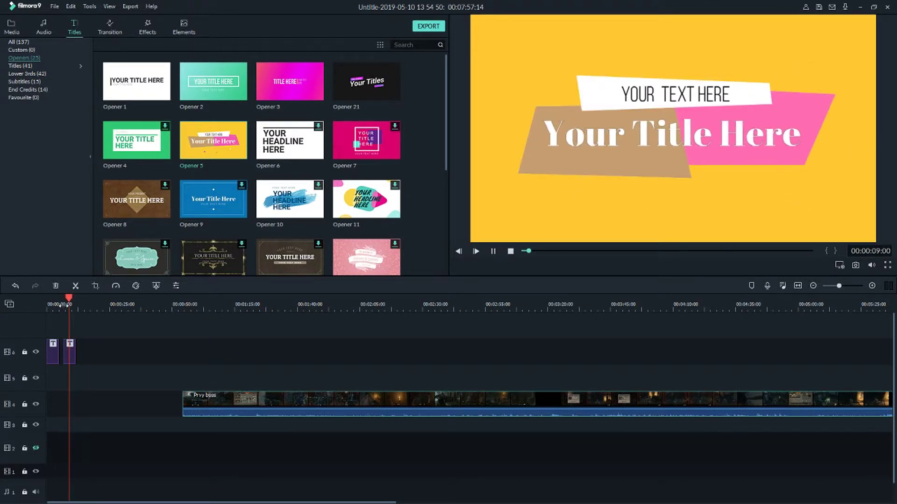
key("space")
Look through the openers, place Opener 21 on the title track at about 00:00:20, and preview it
scroll(307, 184, "down", 5)
scroll(304, 140, "up", 5)
scroll(304, 140, "down", 1)
scroll(290, 168, "up", 1)
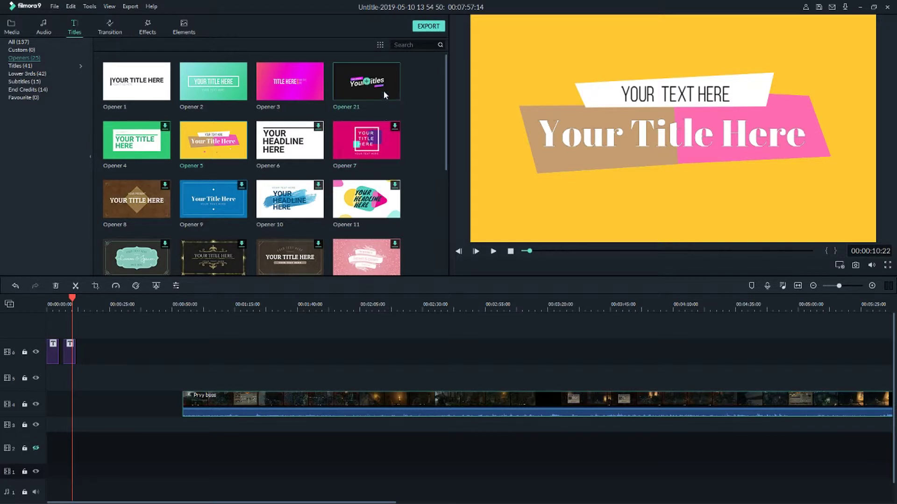
left_click_drag(377, 88, 103, 351)
left_click(94, 305)
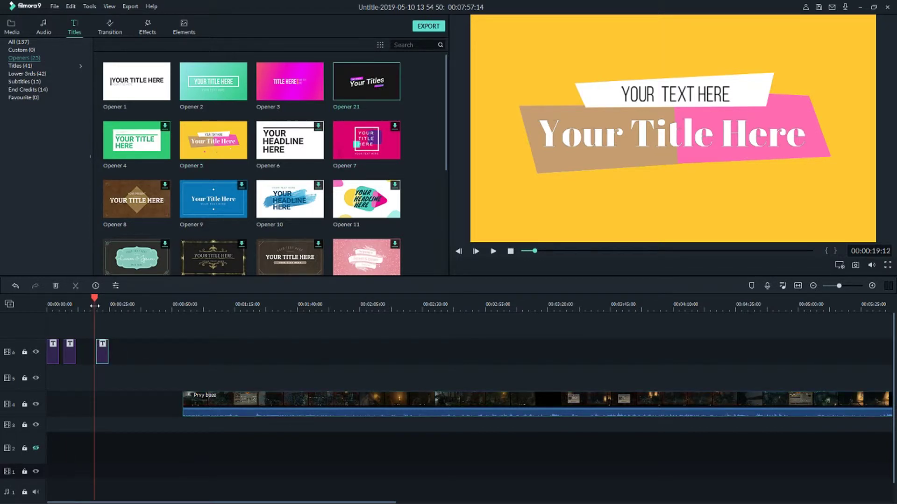
key("space")
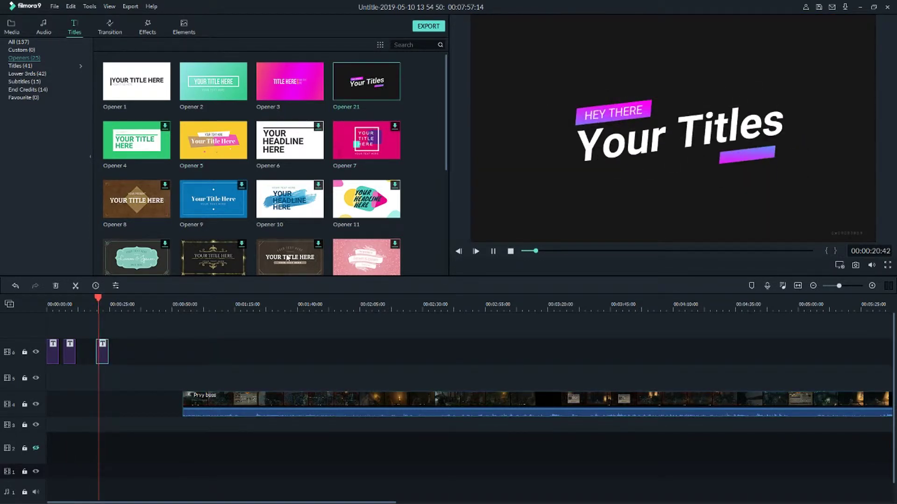
Open the Opener 21 clip's properties and change its "HEY THERE" text to "HI!"
double_click(102, 356)
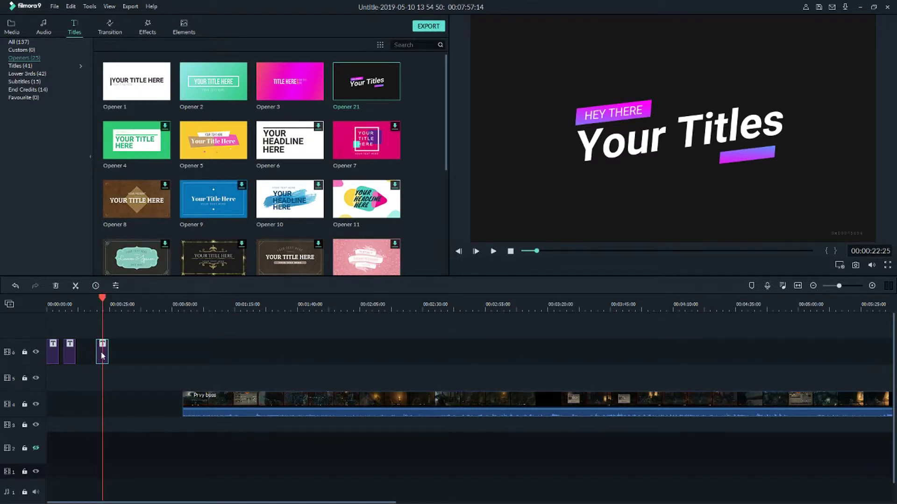
left_click(91, 330)
left_click(101, 356)
right_click(99, 354)
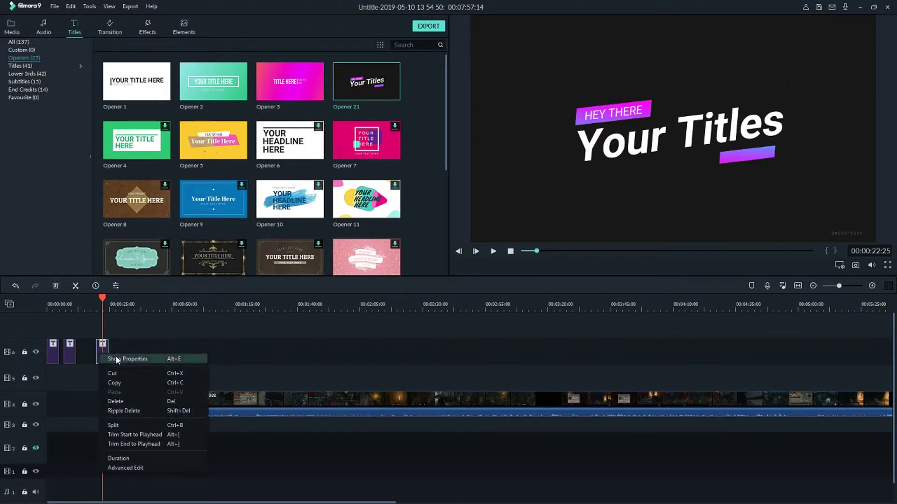
left_click(119, 360)
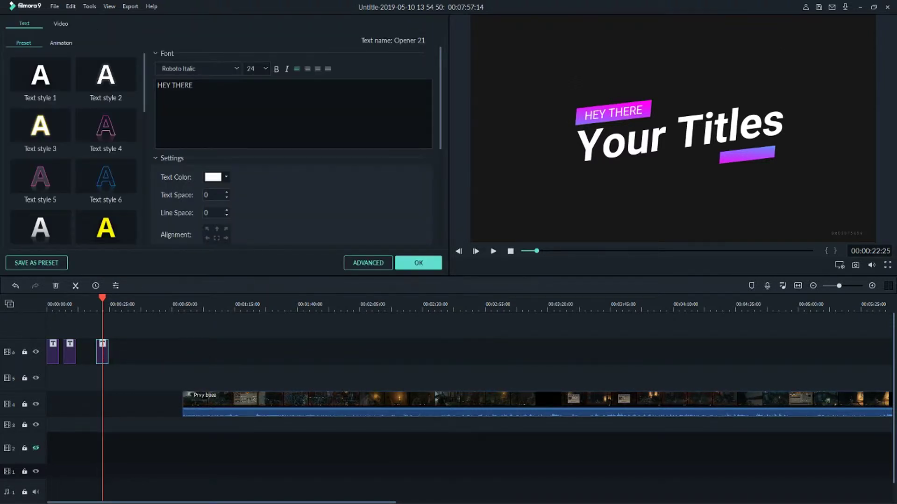
left_click_drag(193, 85, 141, 95)
type("HI!")
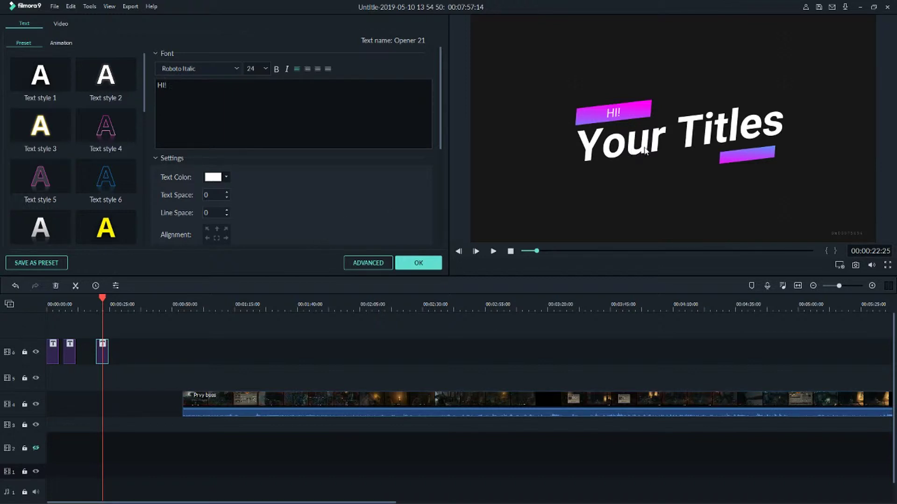
Replace the "Your Titles" line with the creator's name in the advanced text editor and apply the change
left_click(368, 262)
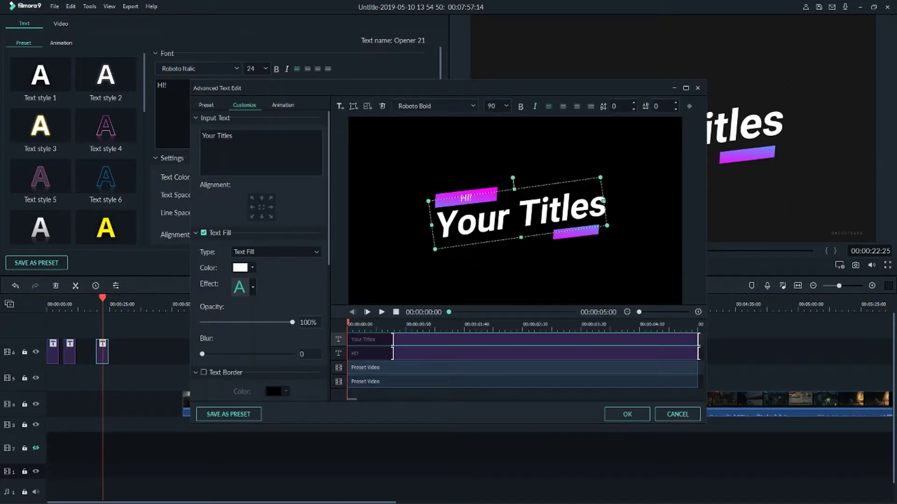
left_click_drag(233, 136, 163, 134)
type("M")
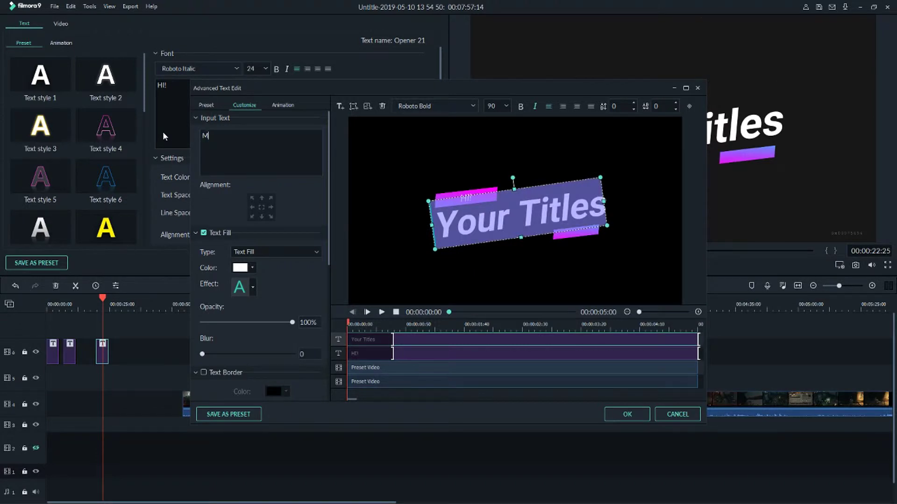
type("arcus Think")
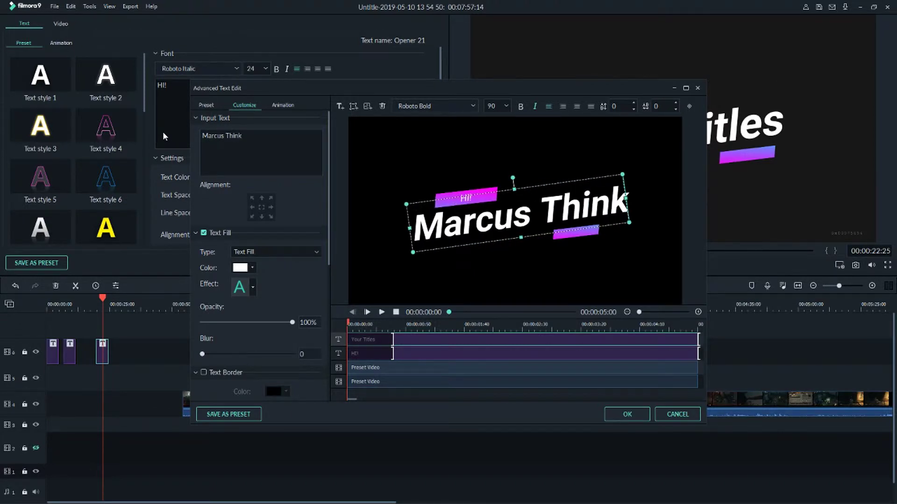
left_click(624, 414)
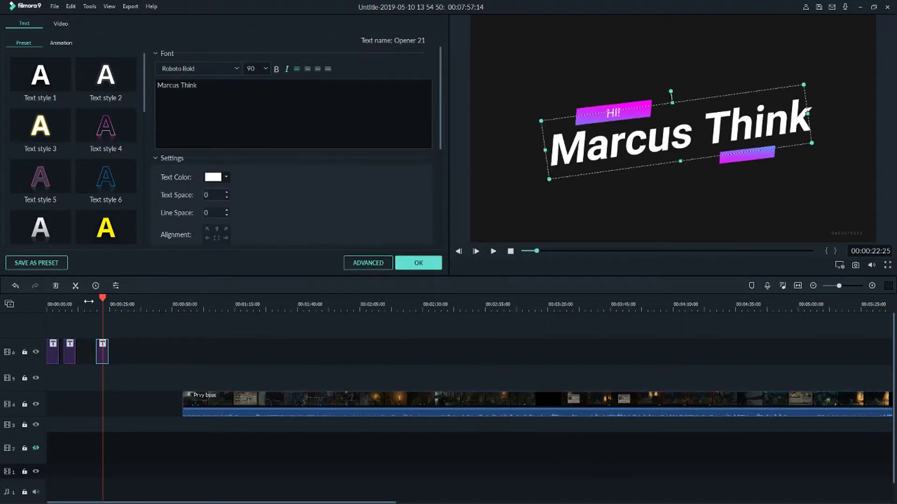
Preview and accept the edited Opener 21 text, and move the opener to just before the Prvy boss clip
left_click(88, 301)
key("space")
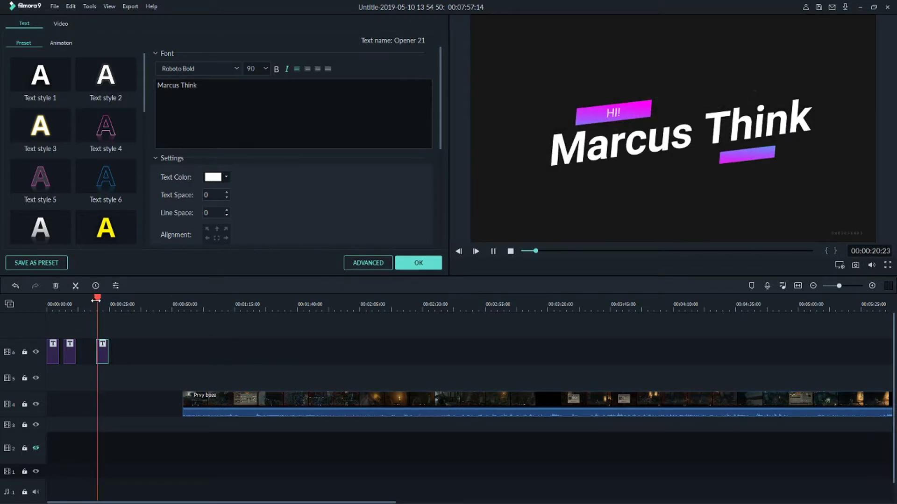
key("space")
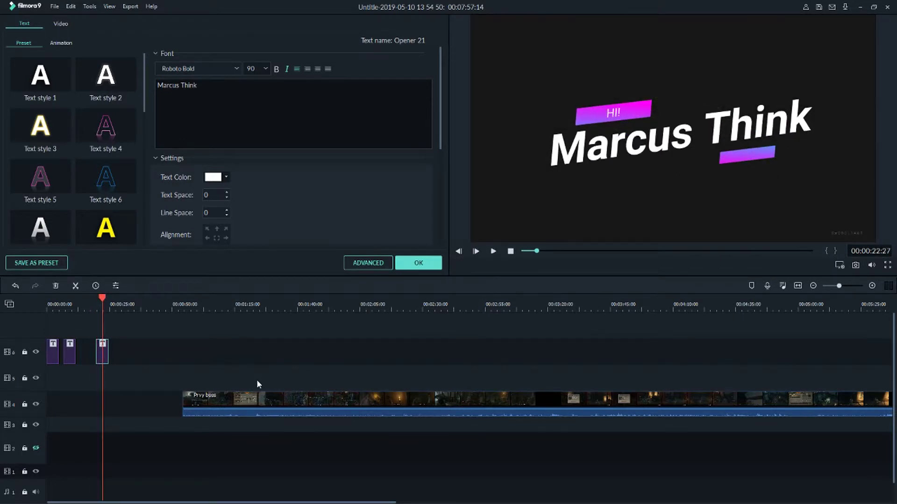
left_click(429, 263)
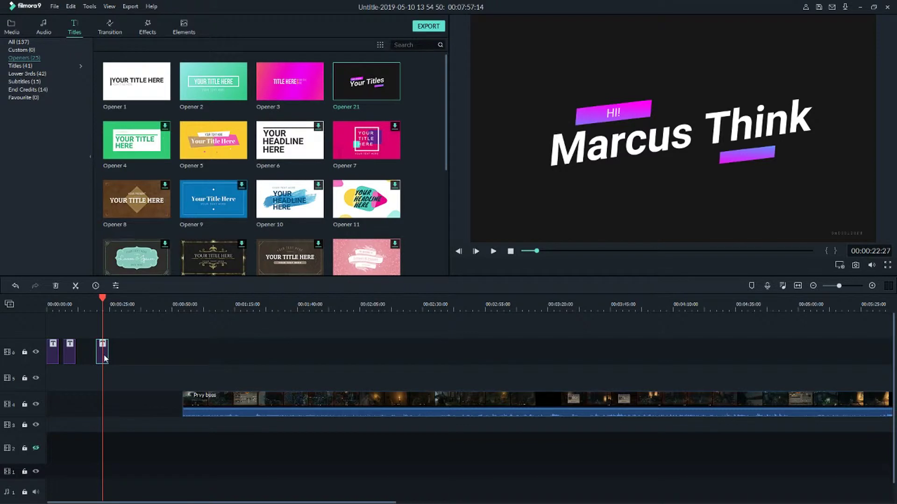
left_click_drag(101, 358, 175, 357)
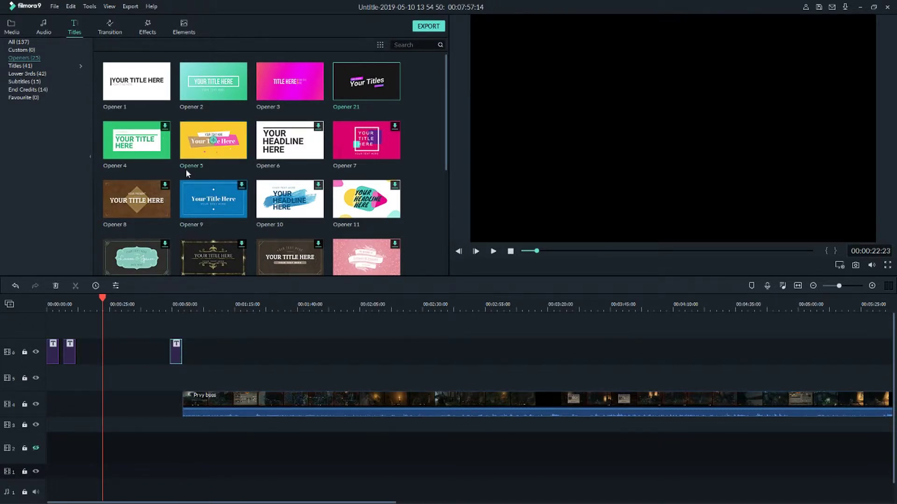
Browse the Titles category, add Title 1 on the title track at about 00:00:35, and preview it
left_click(68, 66)
scroll(213, 99, "down", 5)
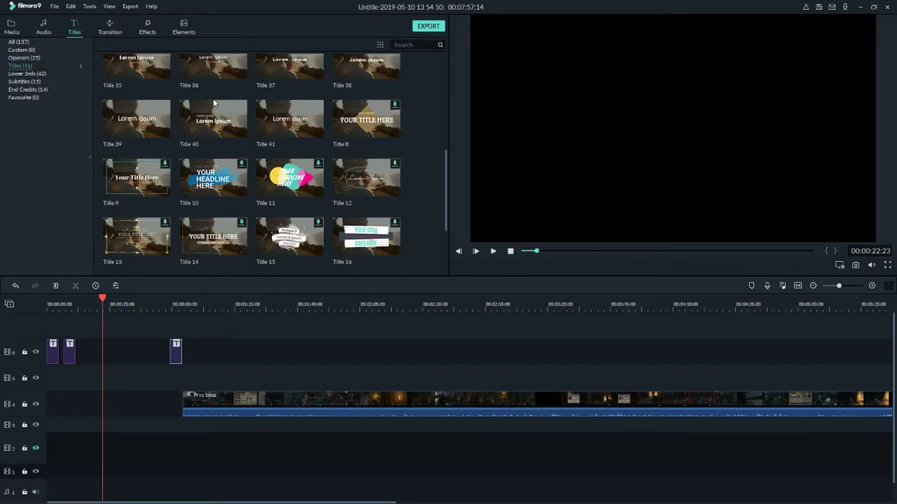
scroll(244, 158, "down", 2)
scroll(273, 176, "up", 8)
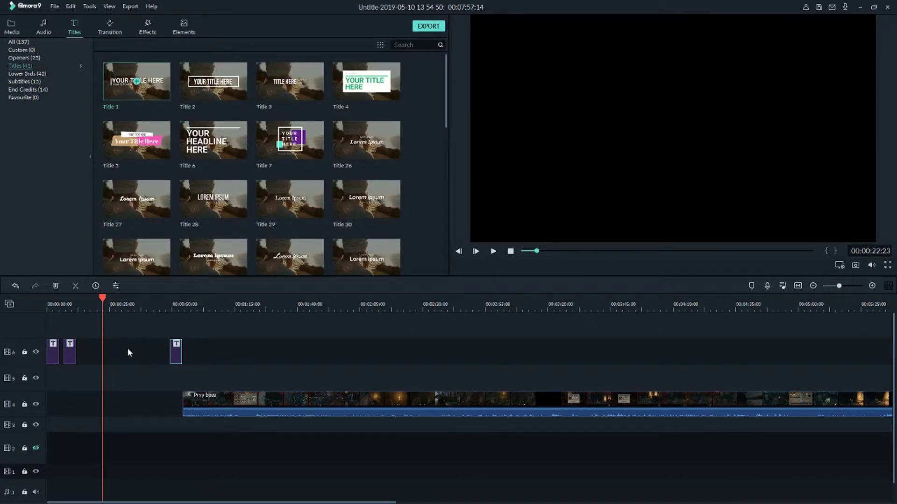
left_click_drag(136, 81, 136, 359)
left_click(136, 302)
key("space")
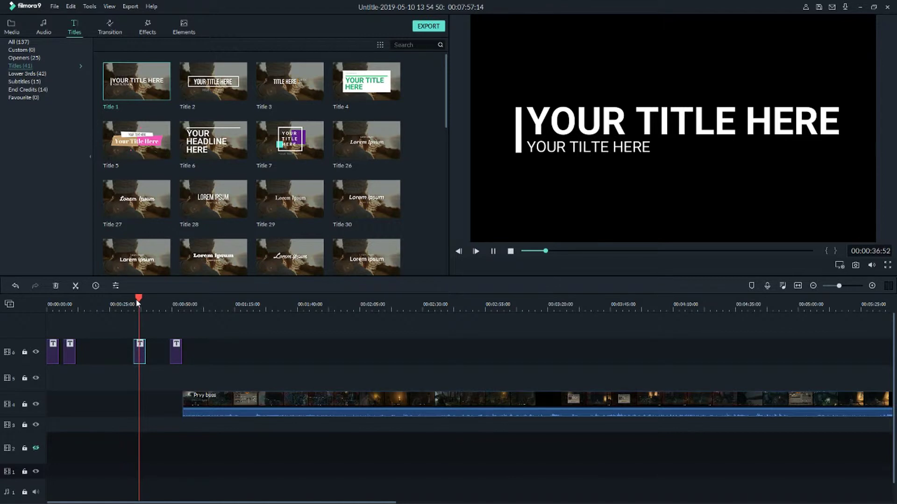
key("space")
Move Title 1 over the early part of the Prvy boss clip and preview the overlay
left_click_drag(136, 356, 198, 356)
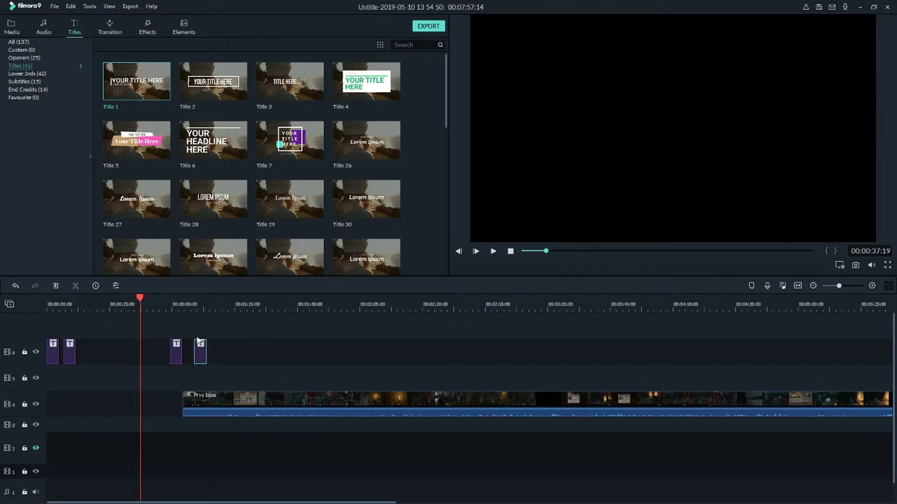
left_click(197, 306)
key("space")
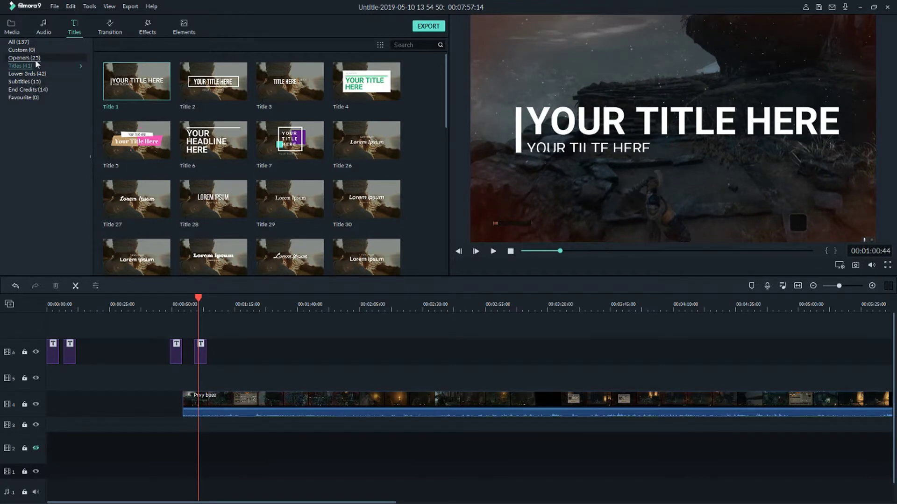
Compare the Openers and Titles categories and replay Title 1 over the gameplay footage
left_click(77, 58)
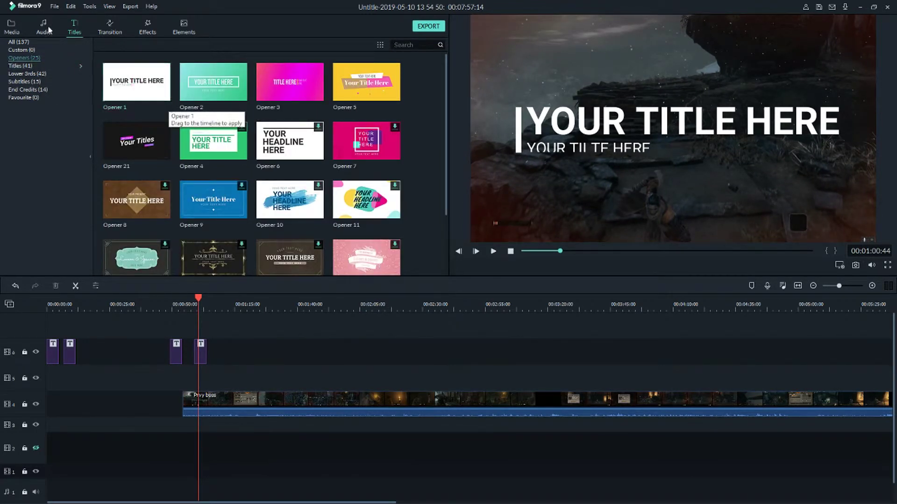
left_click(70, 66)
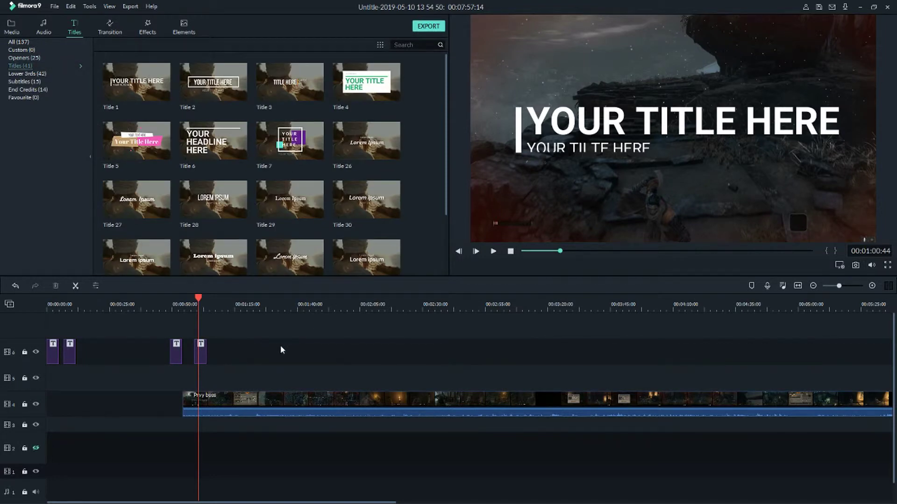
left_click(195, 308)
key("space")
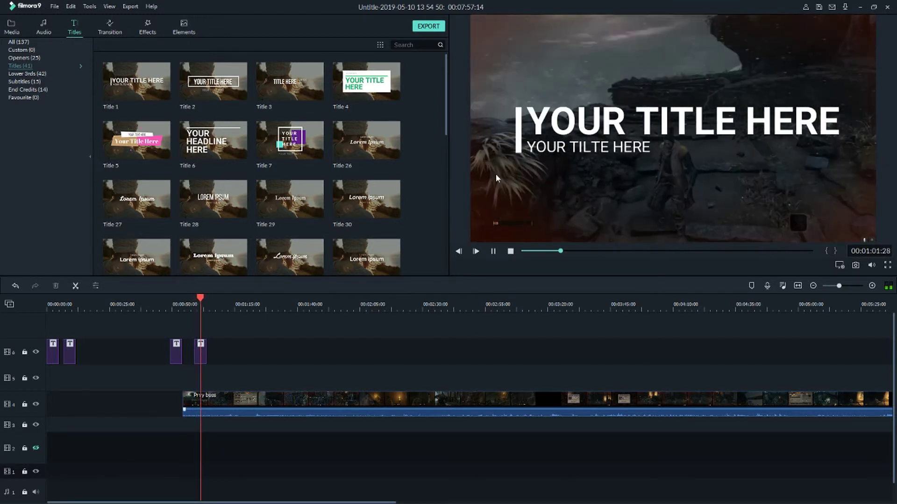
key("space")
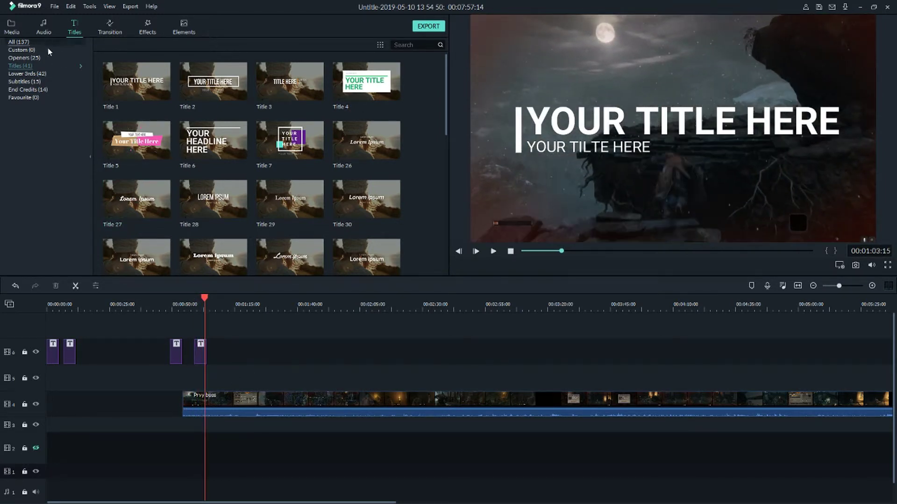
Try Lower Third 3 over the start of the Prvy boss clip with a playback preview, and remove it
left_click(46, 74)
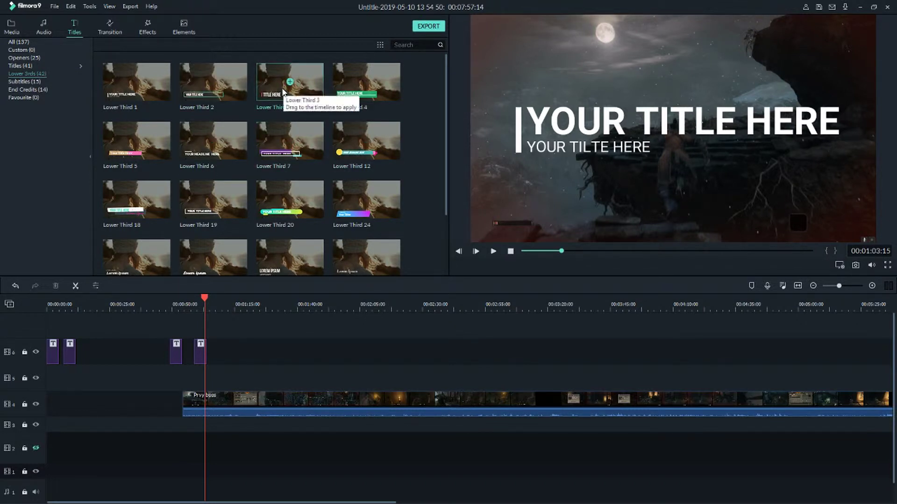
left_click_drag(283, 91, 184, 384)
left_click(179, 308)
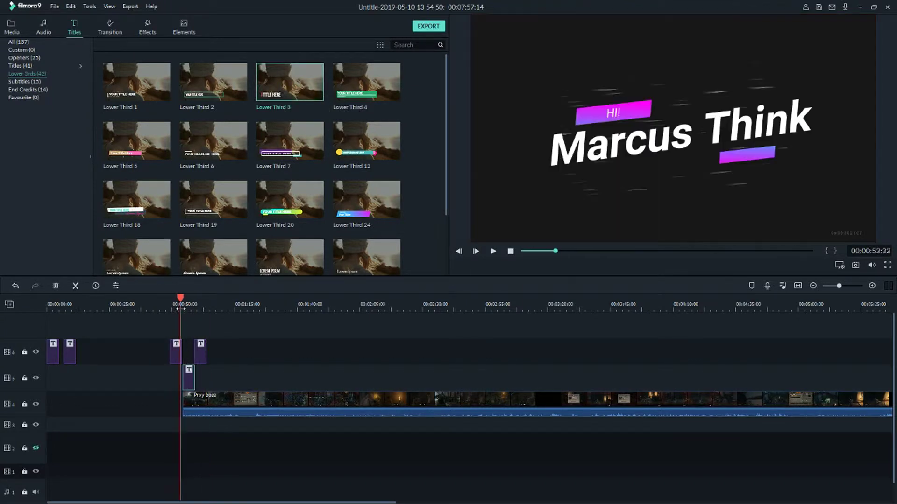
key("space")
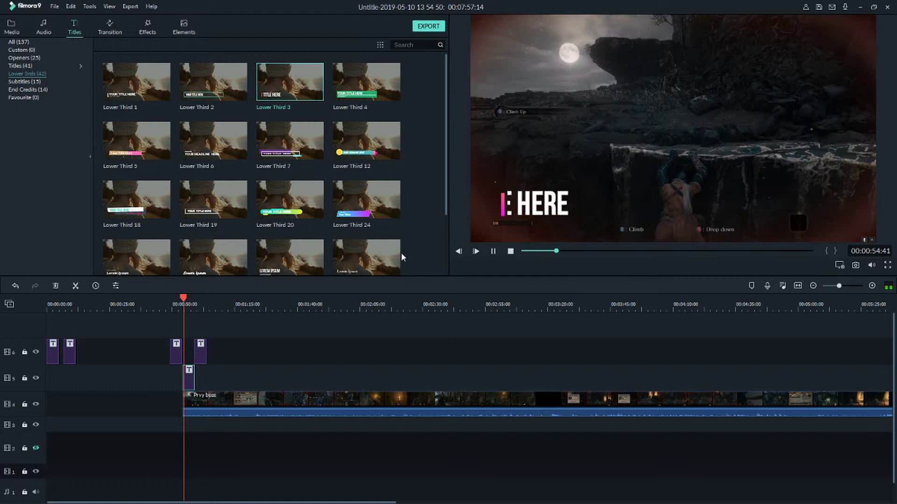
key("space")
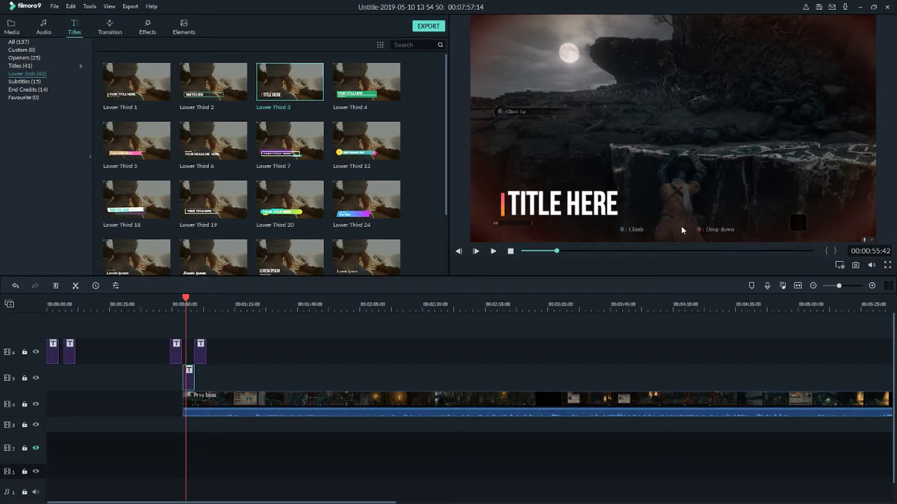
left_click(188, 379)
key("Delete")
Try Lower Third 20 over the start of the Prvy boss clip with a playback preview, and delete it
left_click_drag(290, 199, 189, 379)
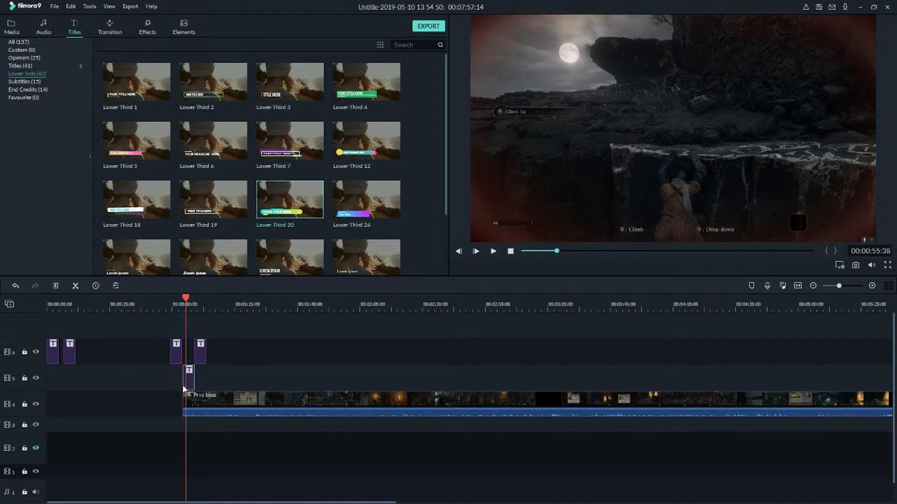
left_click_drag(186, 306, 183, 305)
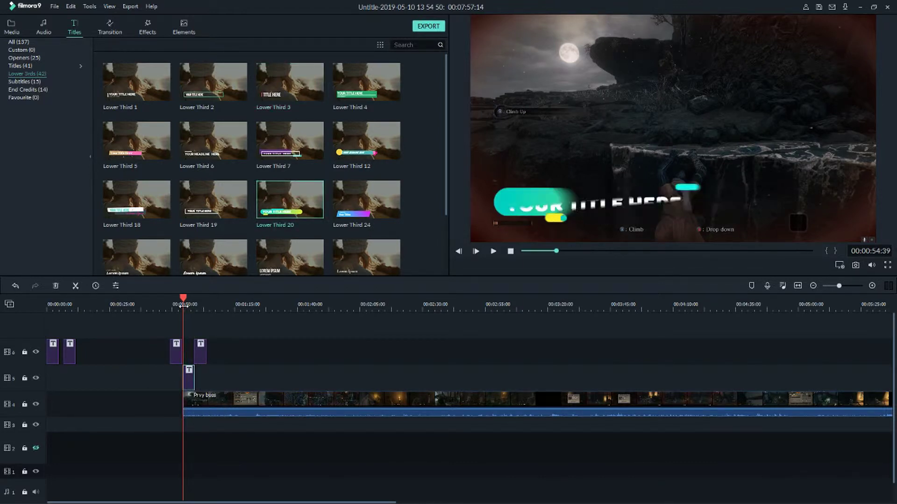
key("space")
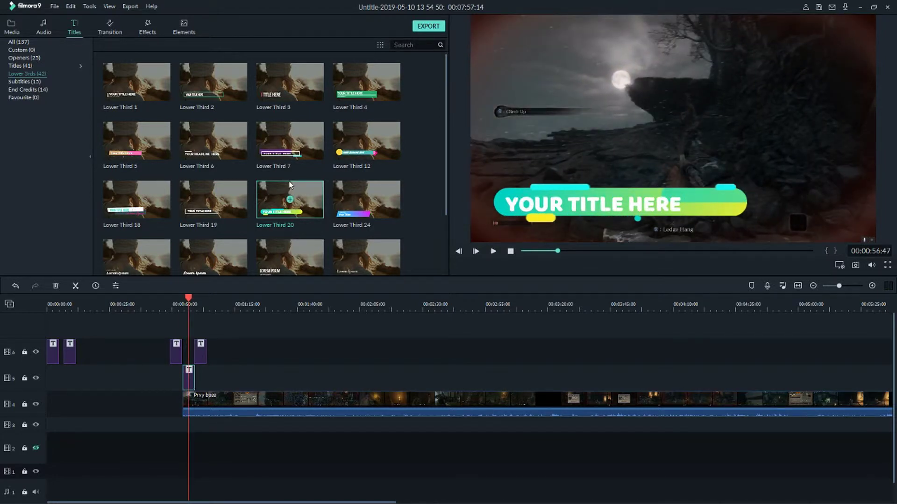
key("Delete")
Examine the remaining Lower 3rds templates and the Subtitles and End Credits title categories
scroll(299, 189, "down", 10)
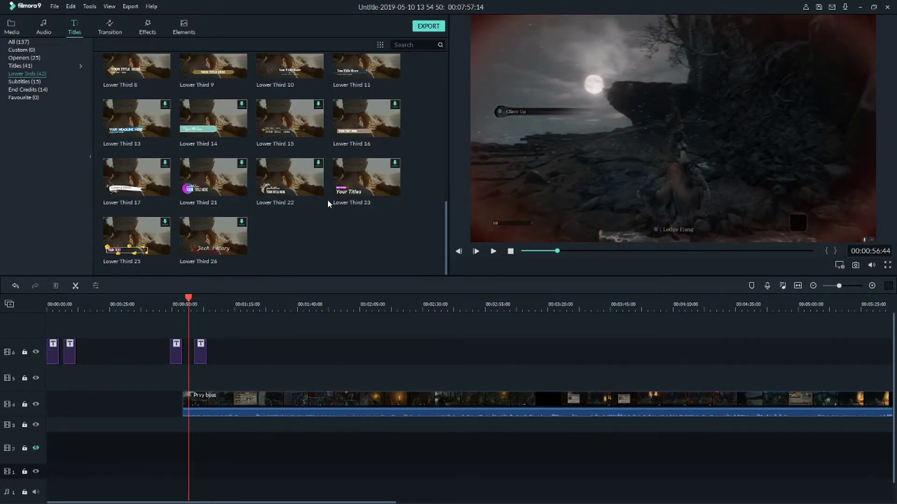
scroll(329, 203, "up", 10)
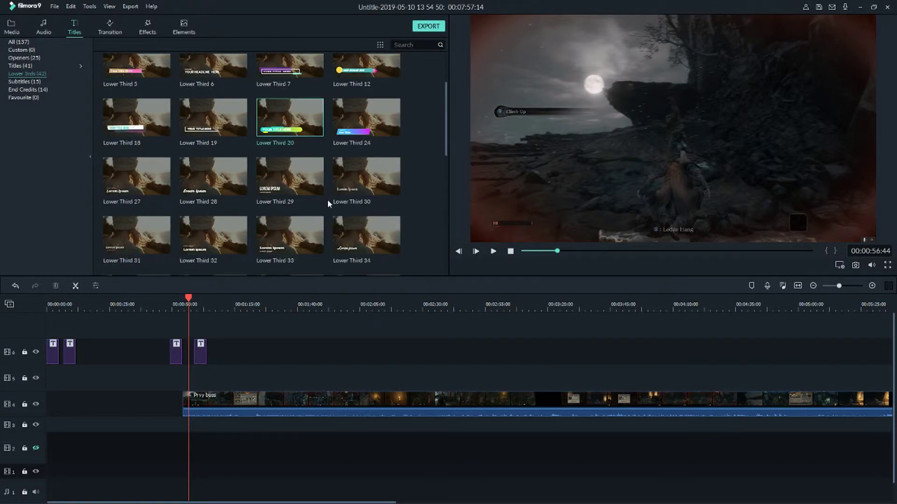
scroll(273, 179, "down", 10)
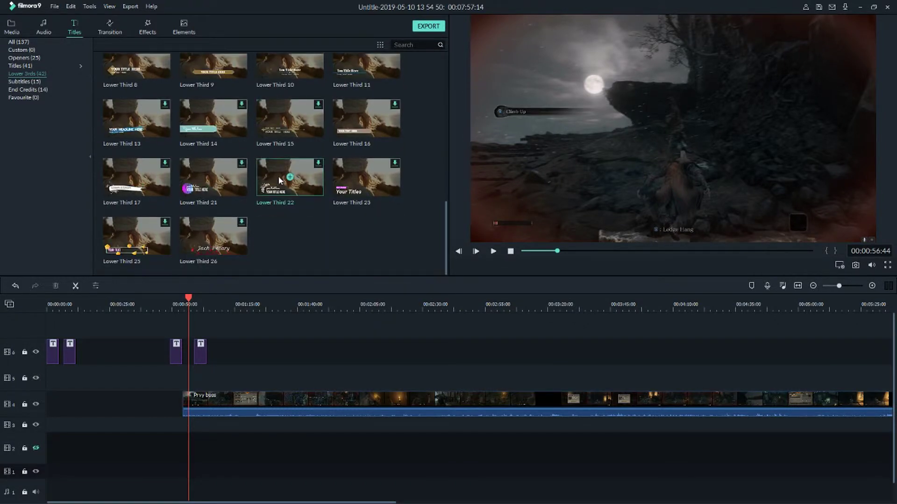
left_click(40, 83)
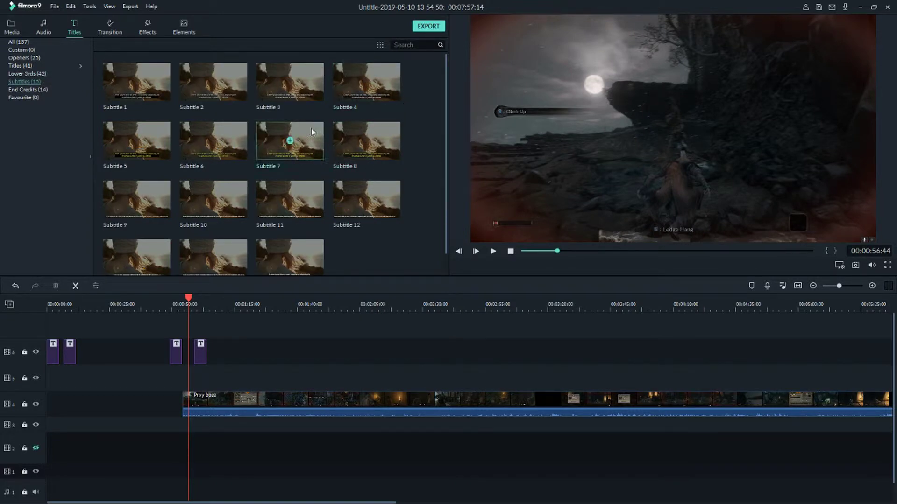
left_click(52, 90)
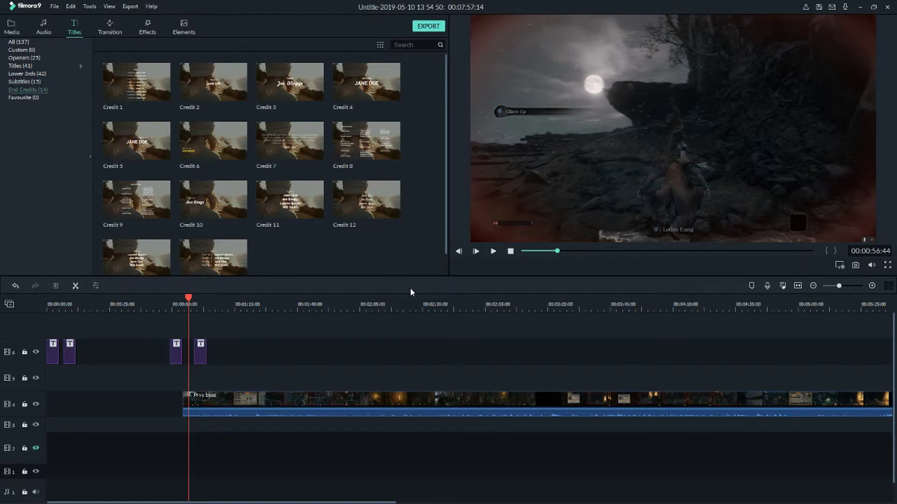
scroll(328, 248, "down", 2)
scroll(328, 247, "up", 1)
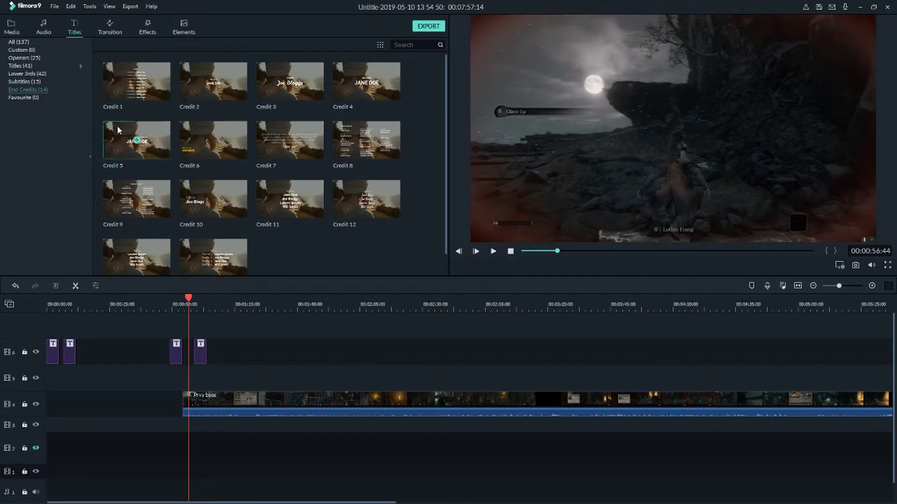
scroll(347, 157, "down", 1)
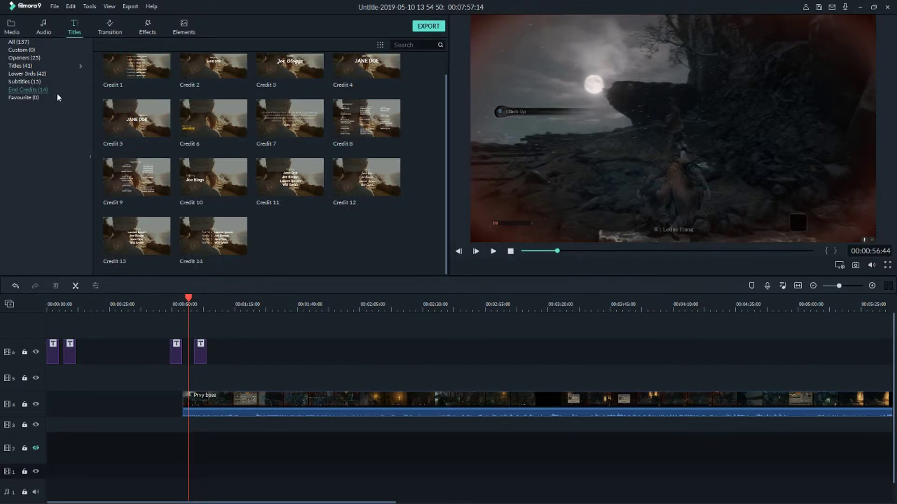
Move Title 1 along its track to about 00:01:25 and browse the Basic transitions
left_click(111, 29)
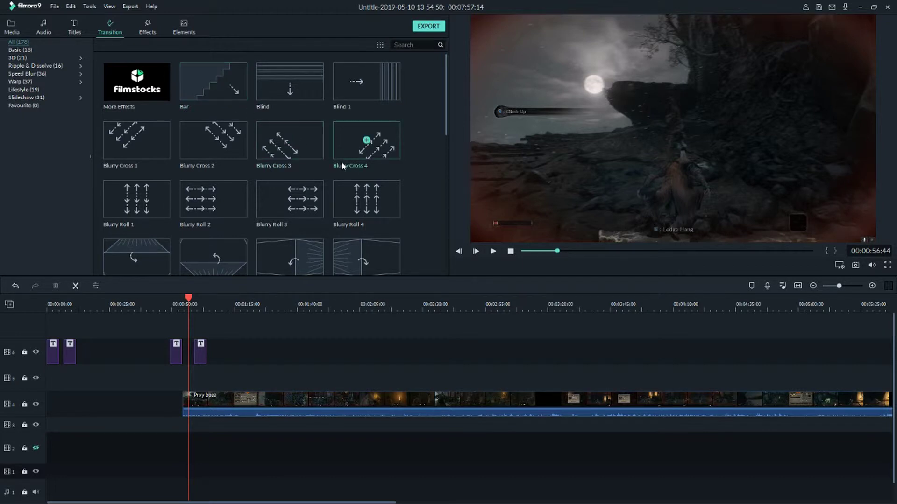
left_click_drag(201, 355, 266, 355)
left_click(20, 49)
scroll(247, 119, "down", 2)
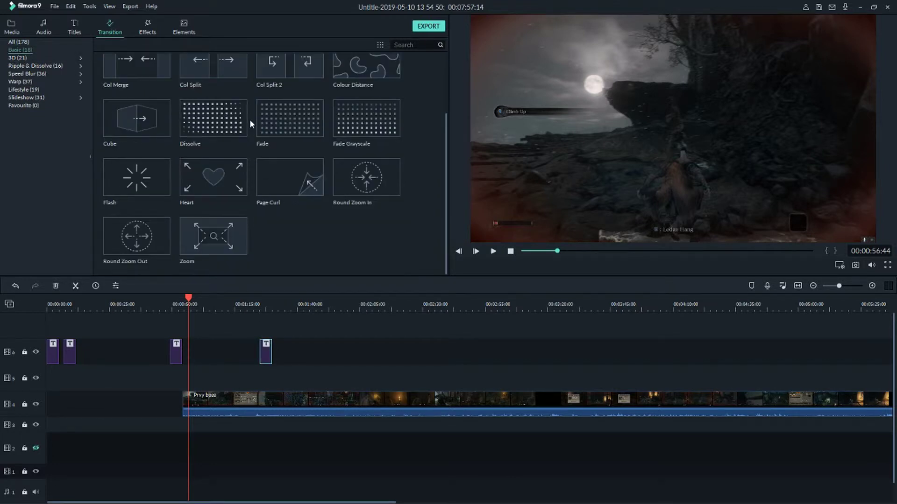
scroll(355, 131, "up", 2)
left_click(201, 125)
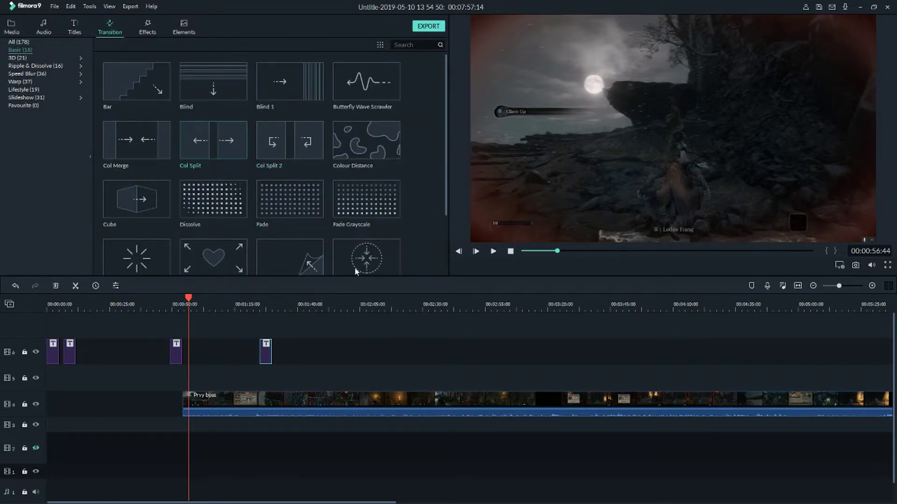
scroll(275, 200, "down", 2)
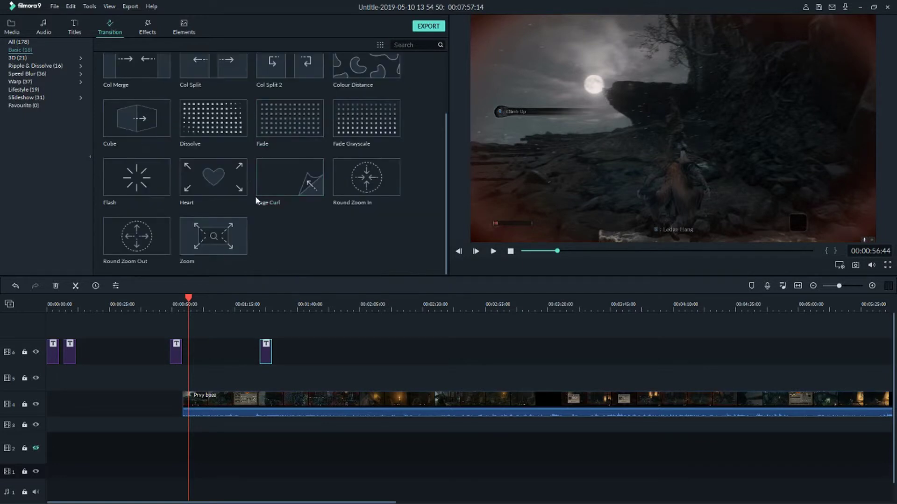
scroll(327, 158, "up", 2)
Try the Bar transition at the start of the Prvy boss clip with a playback preview, and delete it
mouse_move(137, 83)
left_mouse_down()
mouse_move(213, 364)
mouse_move(186, 406)
left_mouse_up()
left_click(181, 308)
key("space")
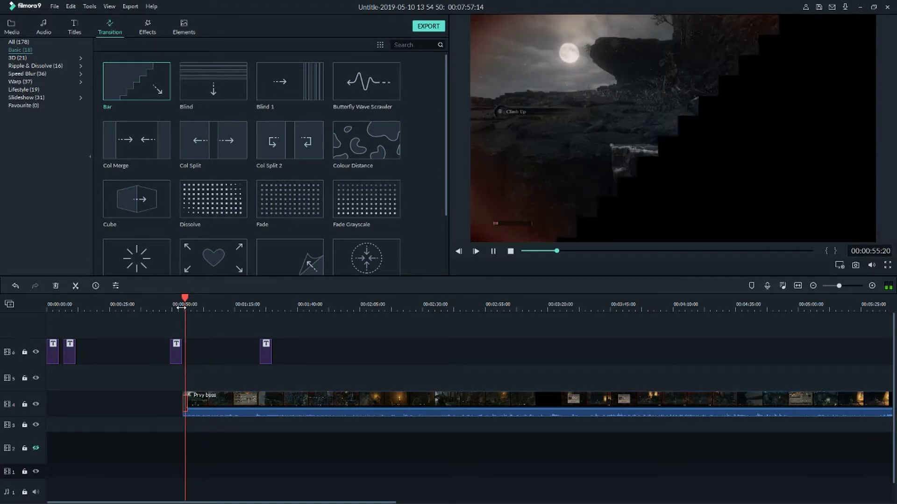
key("space")
key("Delete")
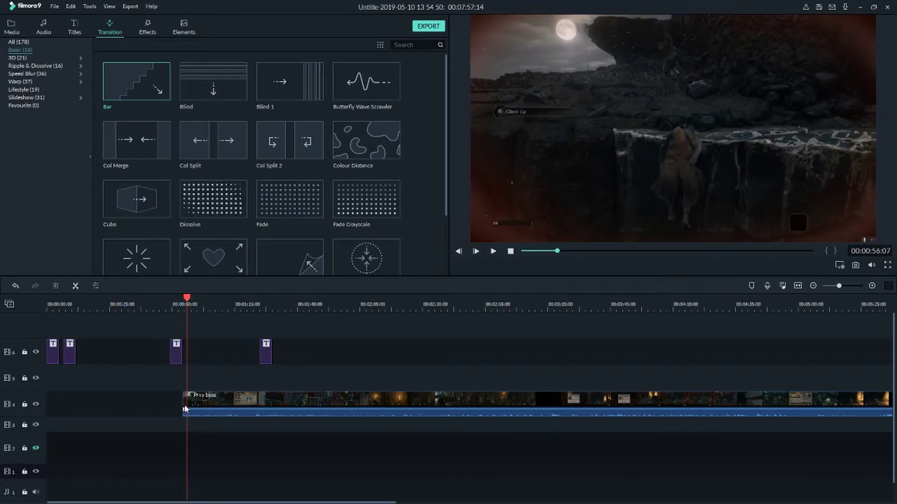
left_click(182, 403)
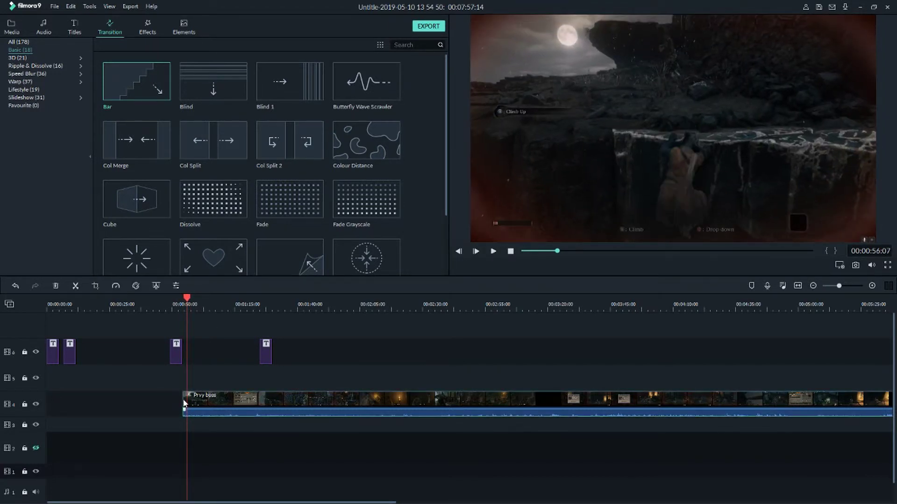
Browse the 3D transitions, try Orb 4 at the start of the Prvy boss clip, and delete it after previewing
left_click(55, 60)
scroll(252, 205, "down", 3)
scroll(259, 187, "up", 3)
scroll(260, 186, "down", 3)
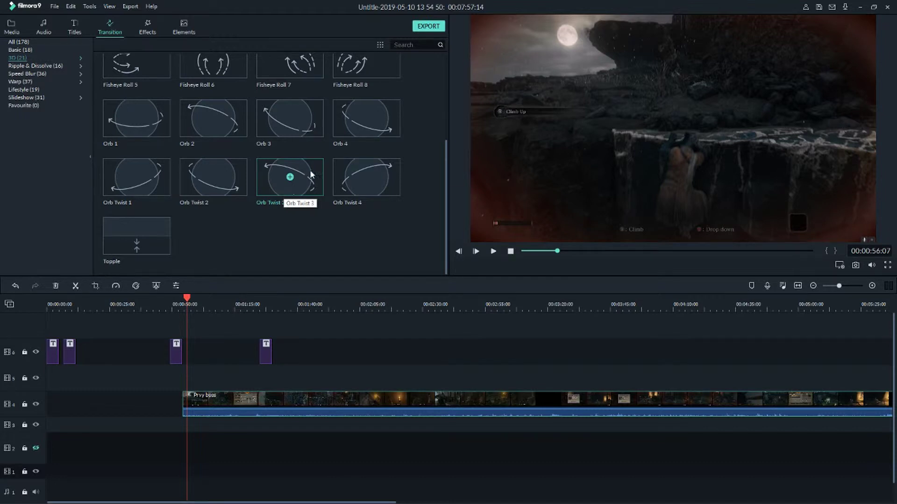
left_click_drag(351, 131, 183, 398)
left_click(179, 308)
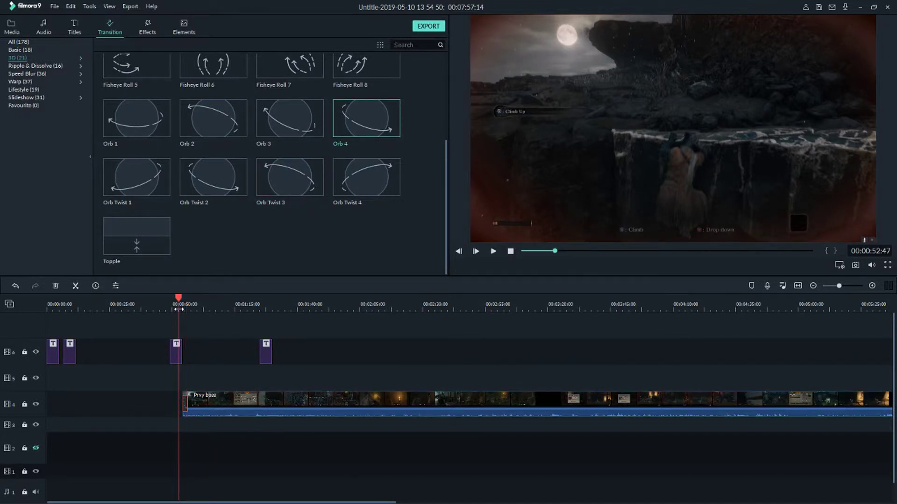
key("space")
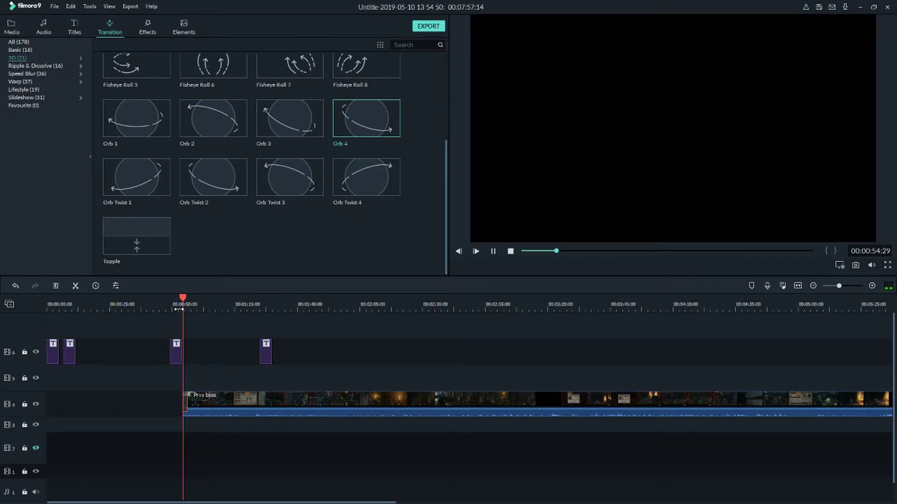
key("space")
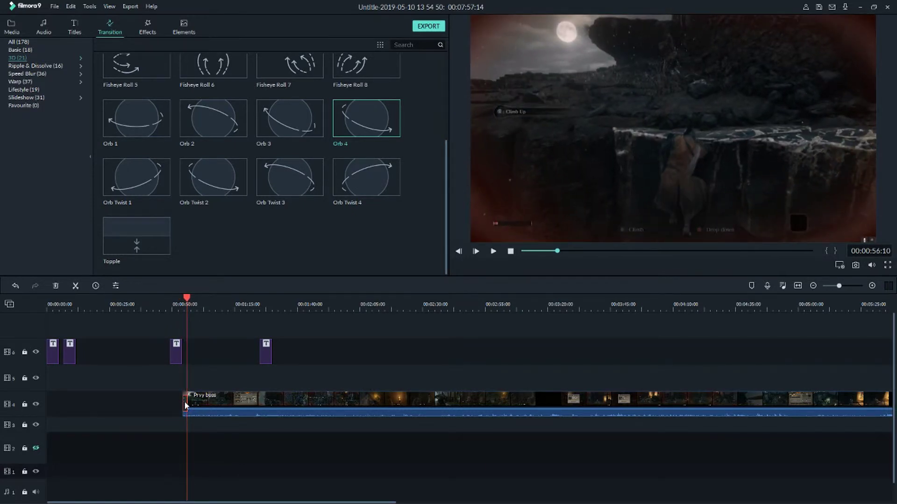
key("Delete")
Try the Orb Twist 4 transition at the start of the Prvy boss clip with a playback preview, and remove it
left_click_drag(356, 179, 185, 391)
left_click(179, 309)
key("space")
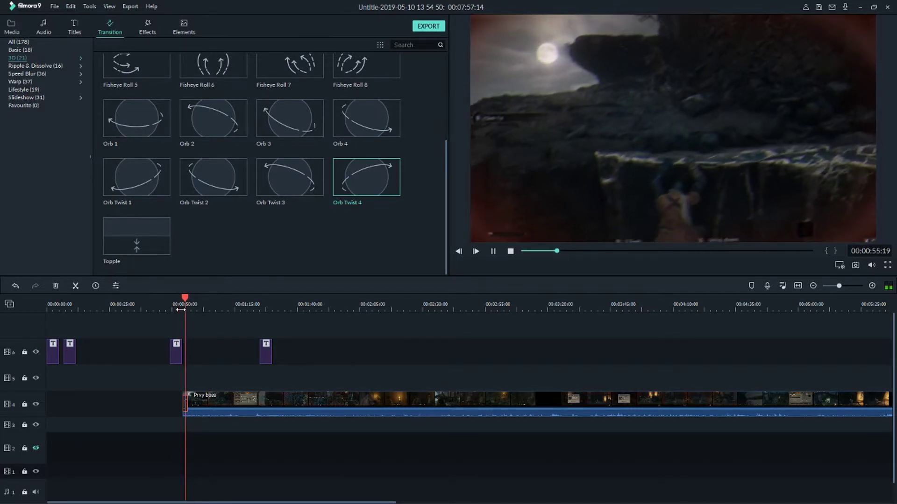
key("space")
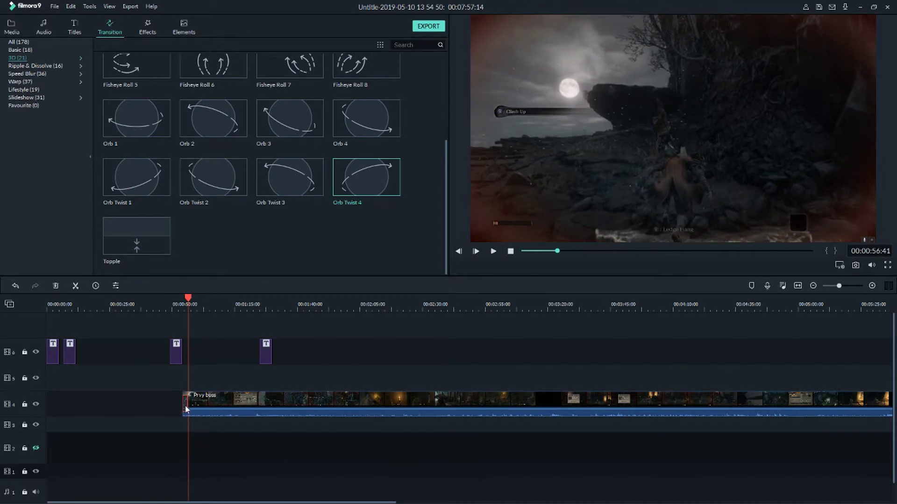
left_click_drag(185, 409, 203, 412)
key("Delete")
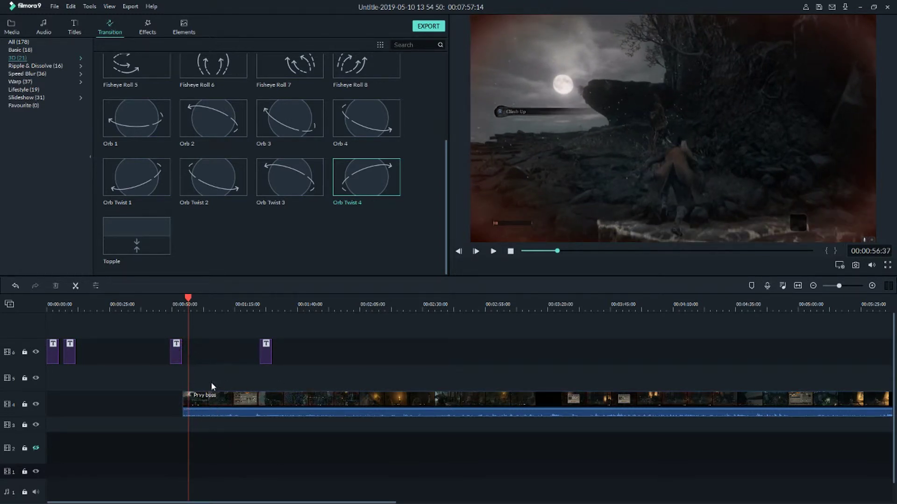
Split the Prvy boss clip at 00:00:57:12
left_click_drag(838, 287, 848, 287)
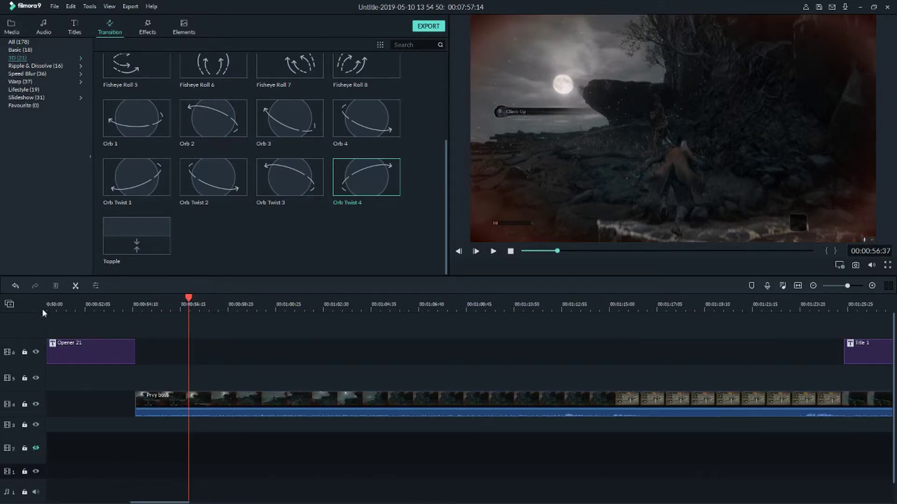
left_click(211, 402)
left_click(203, 301)
left_click(75, 286)
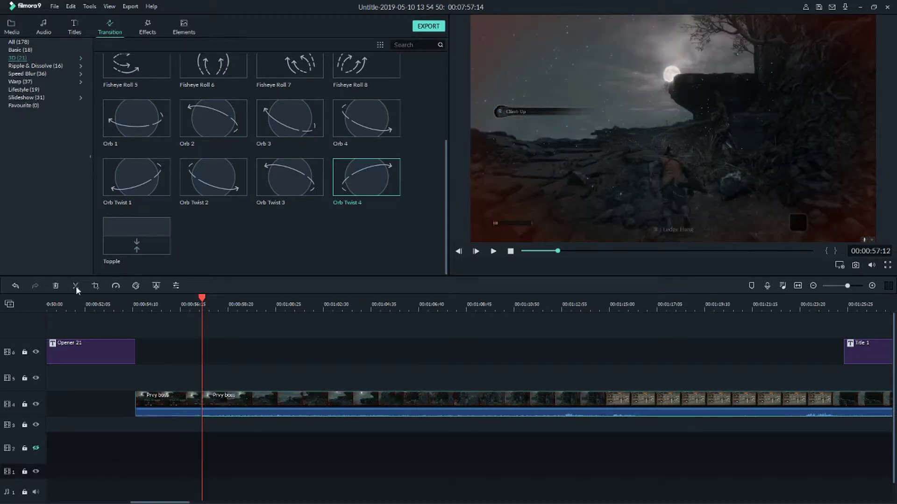
Add the Orb Twist 4 transition at the cut between the two Prvy boss clips and play through it twice
left_click_drag(354, 196, 181, 404)
left_click(191, 309)
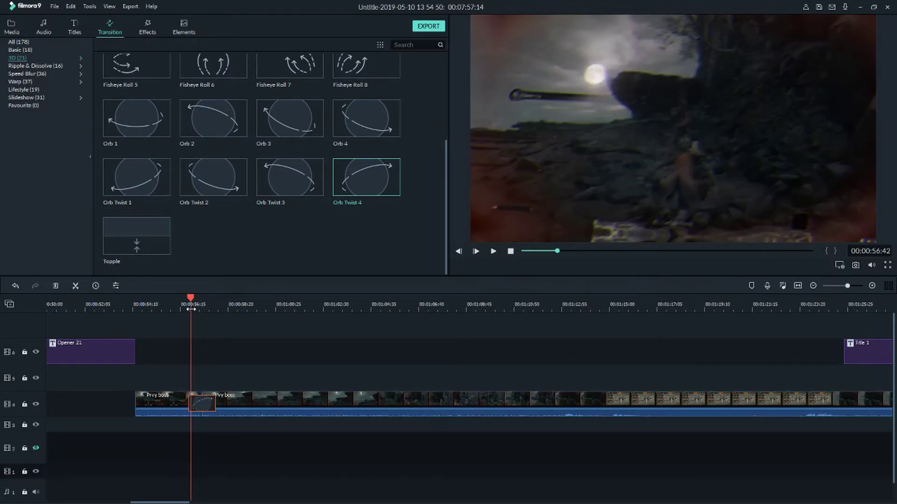
left_click(182, 308)
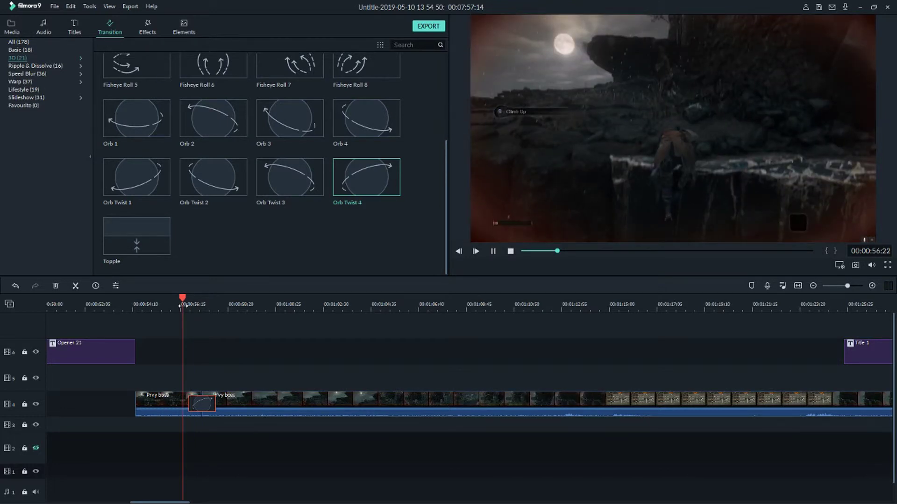
key("space")
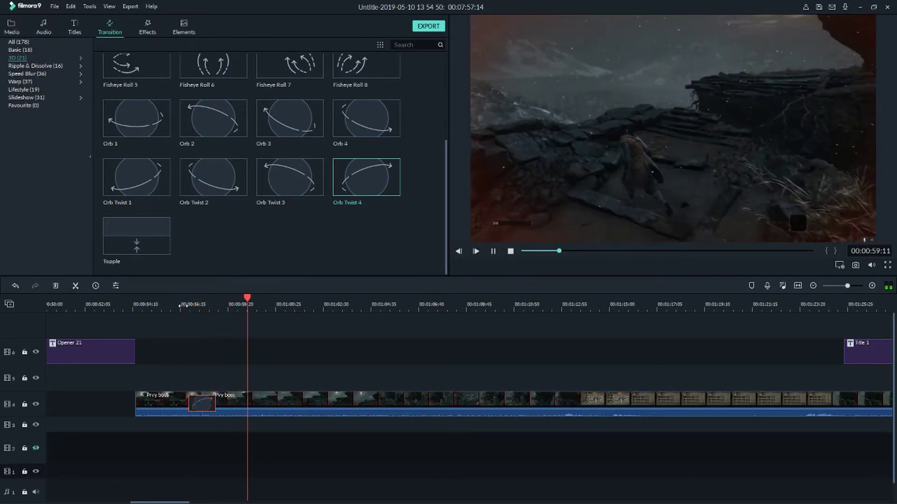
left_click(181, 305)
key("space")
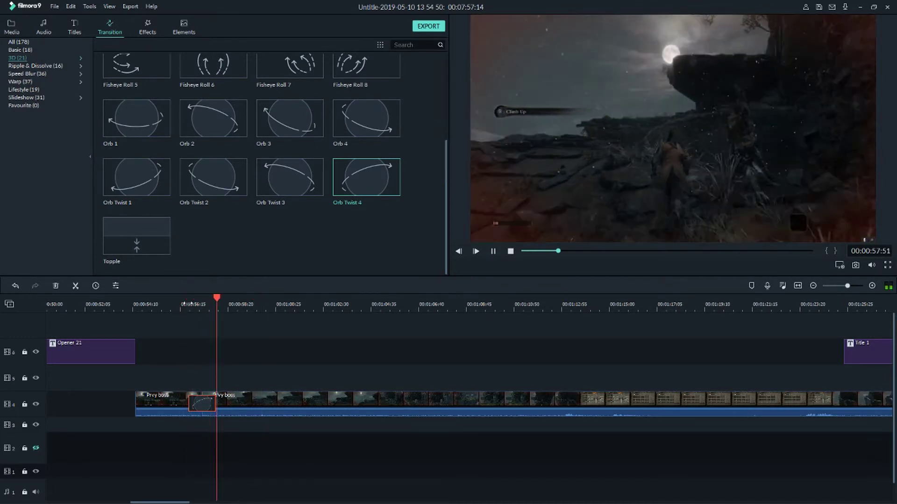
key("space")
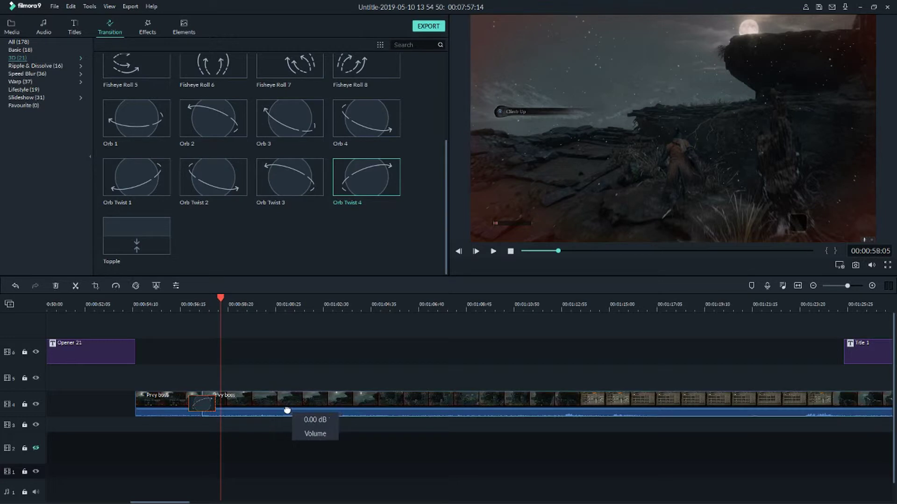
Shorten the second Prvy boss clip from its end so the project lasts 00:01:59:53
left_click(167, 408)
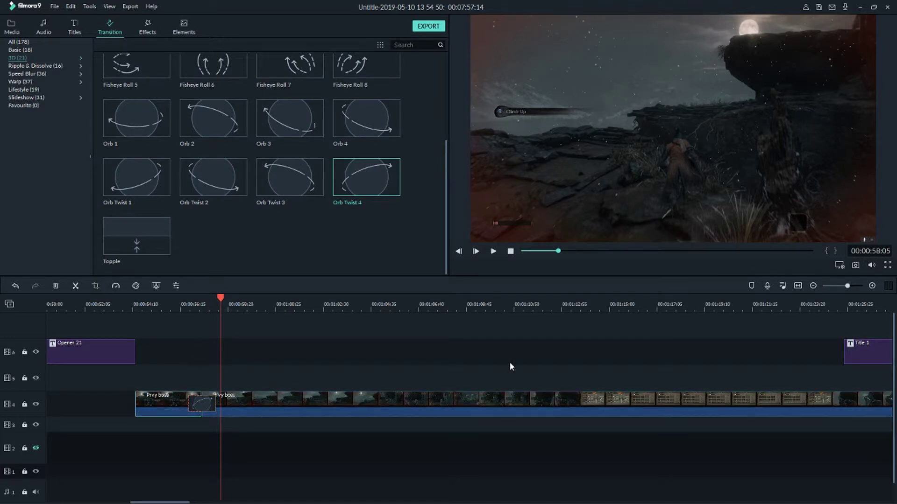
left_click(720, 402)
left_click_drag(847, 285, 834, 286)
left_click_drag(348, 409, 126, 402)
left_click_drag(834, 286, 852, 286)
left_click(450, 501)
scroll(445, 502, "down", 1)
left_click_drag(433, 503, 408, 502)
Show the Ripple & Dissolve transitions and remove the Orb Twist 4 transition from the cut between the Prvy boss clips
left_click(61, 66)
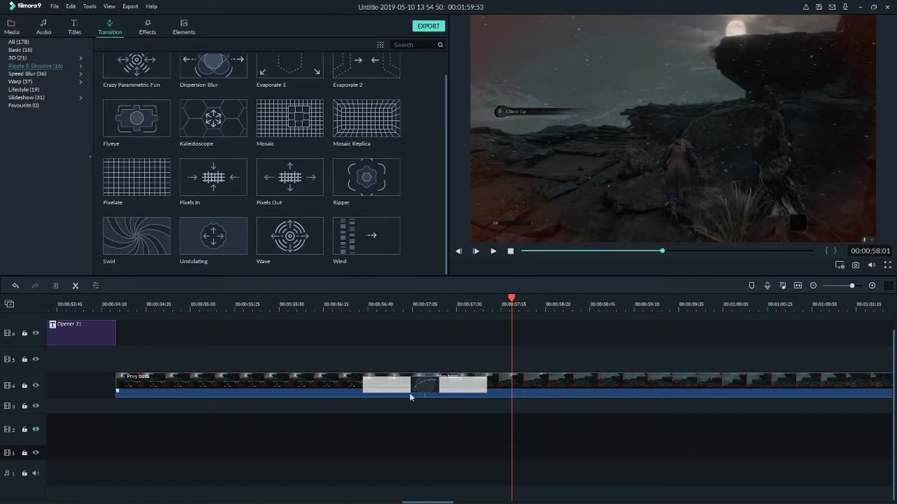
scroll(300, 167, "up", 1)
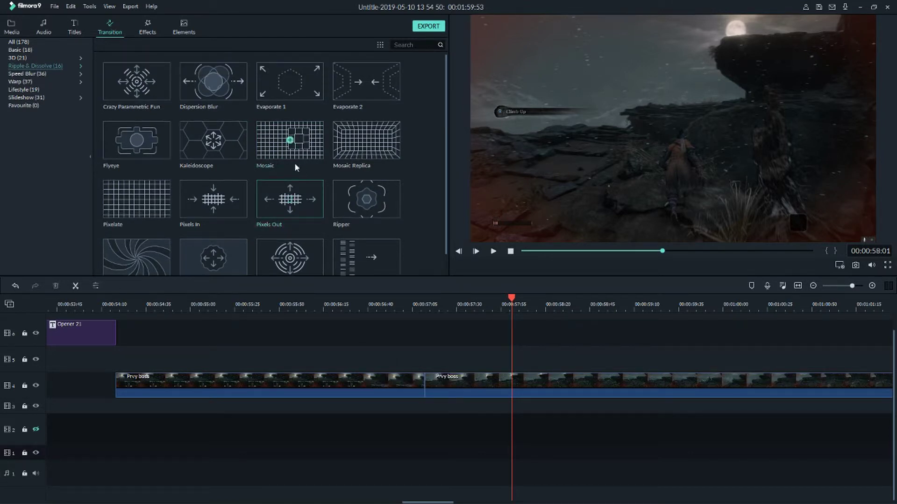
Try a shortened Crazy Parametric Fun transition at the cut between the Prvy boss clips, play through it twice, and delete it
left_click_drag(132, 92, 392, 387)
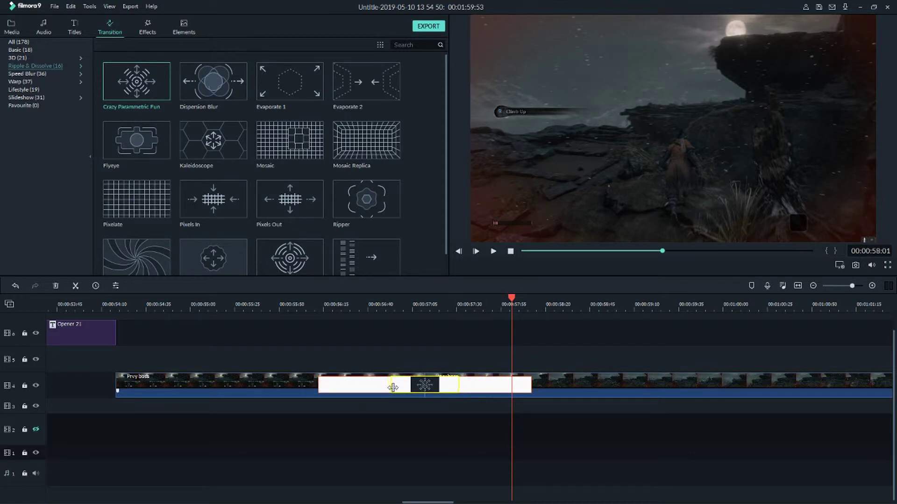
left_click(404, 306)
key("space")
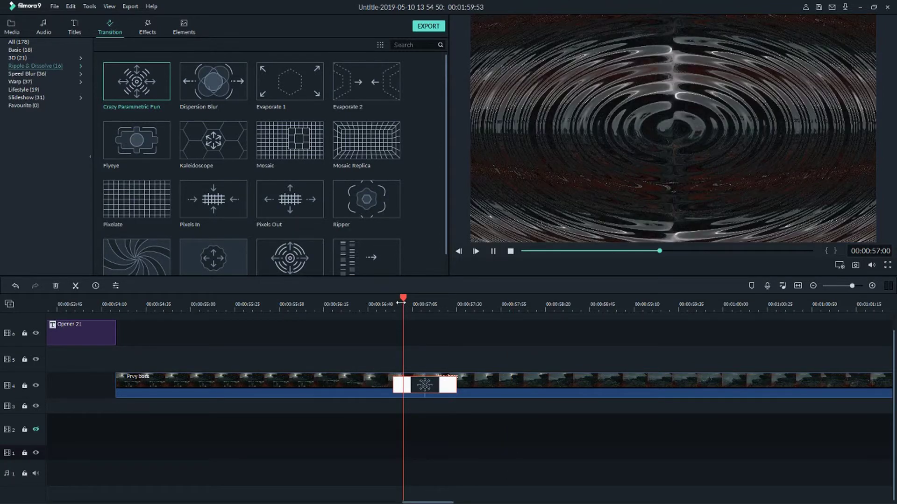
left_click(383, 304)
key("space")
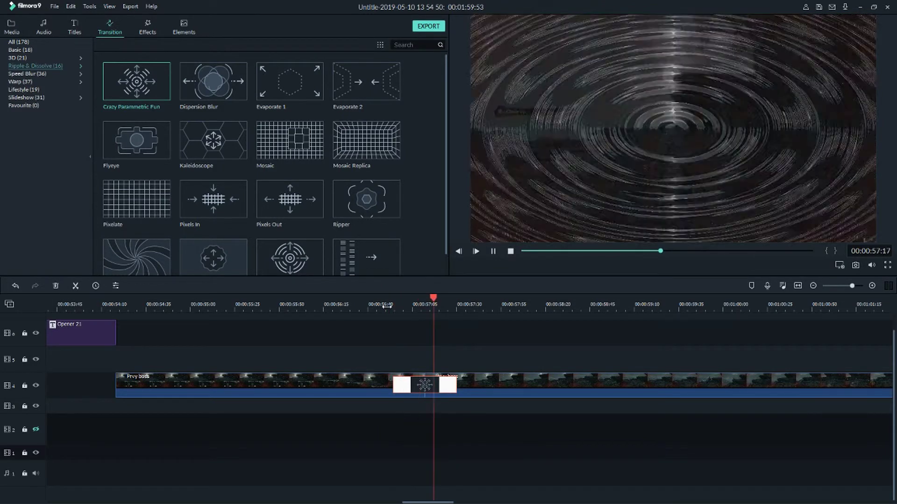
left_click(412, 382)
key("Delete")
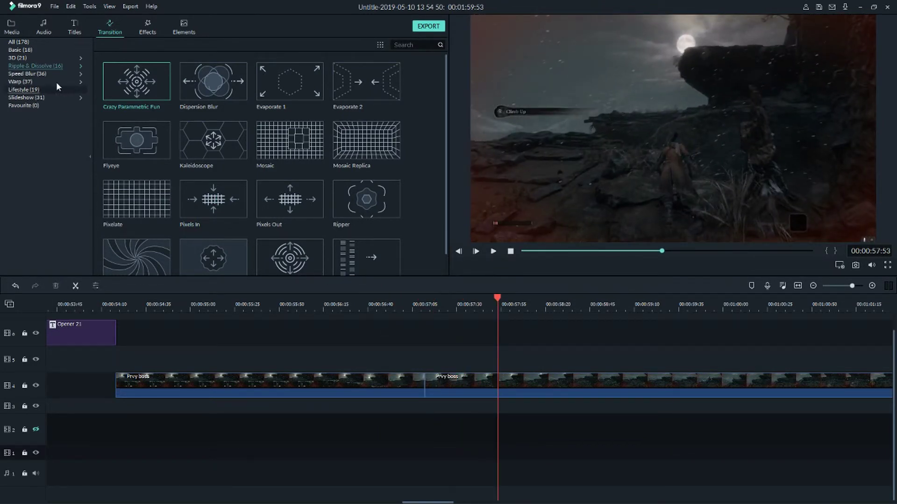
Browse the Speed Blur transitions and add a shortened Simple Roll 3 at the cut between the Prvy boss clips
left_click(55, 76)
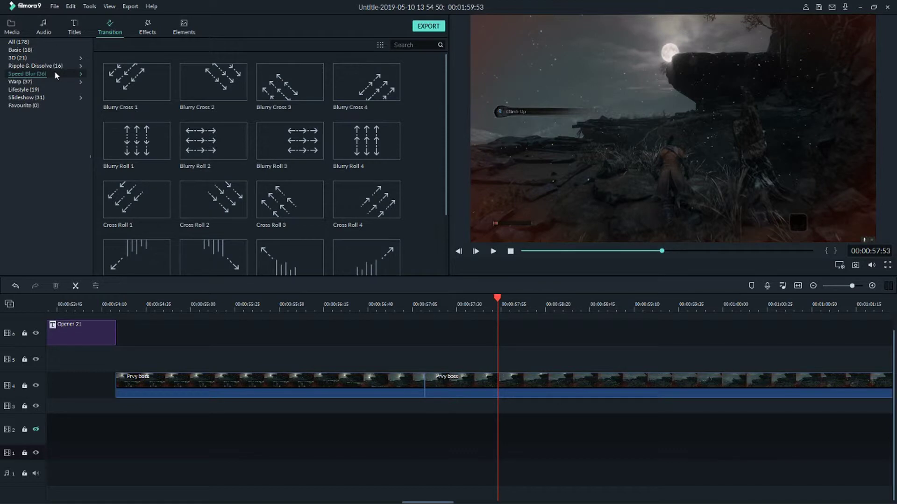
scroll(261, 142, "down", 5)
scroll(272, 146, "up", 5)
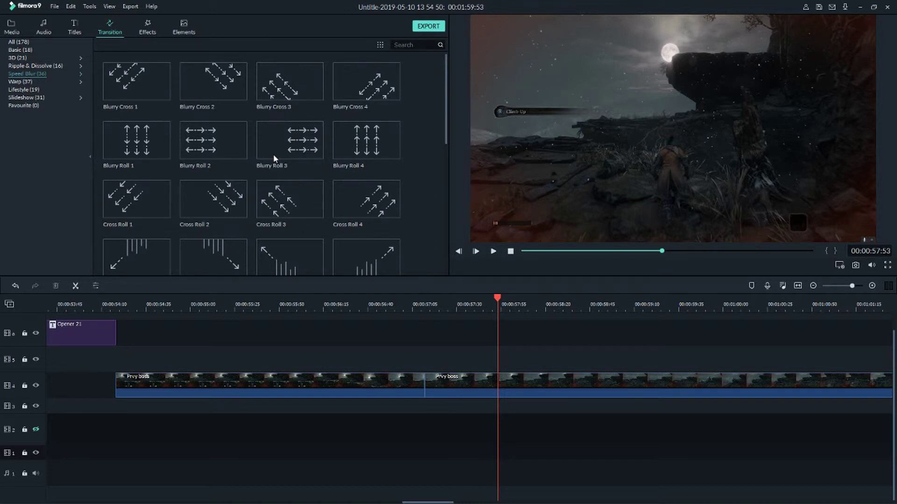
scroll(274, 154, "down", 3)
scroll(277, 158, "down", 3)
left_click_drag(292, 137, 314, 387)
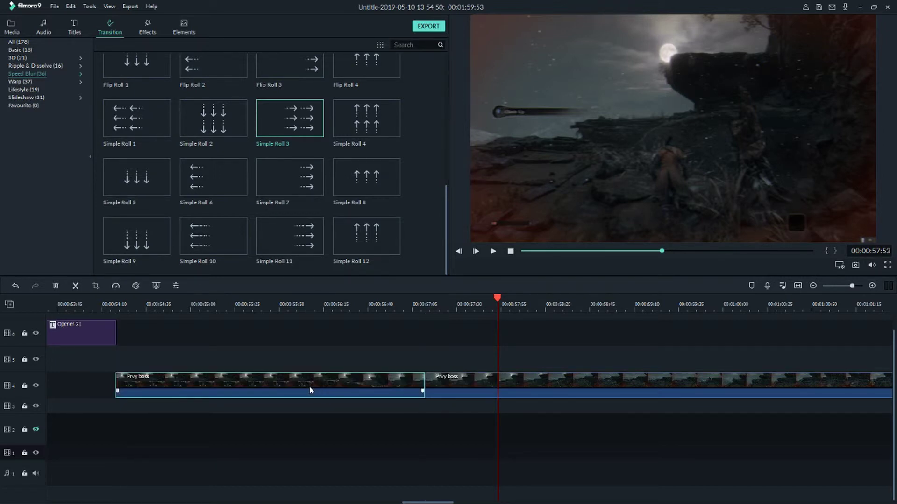
left_click_drag(290, 236, 411, 386)
Play through the Simple Roll 3 transition repeatedly from just before the cut, and delete it
left_click(392, 307)
left_click(373, 306)
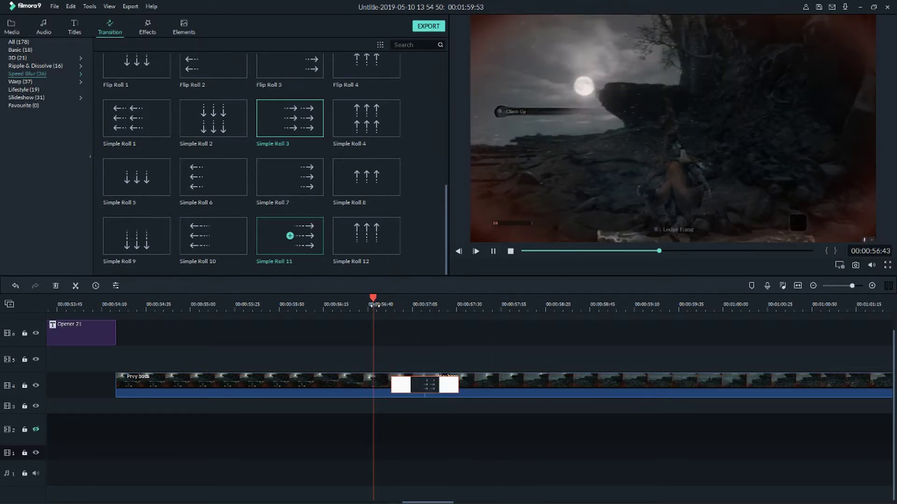
left_click(377, 305)
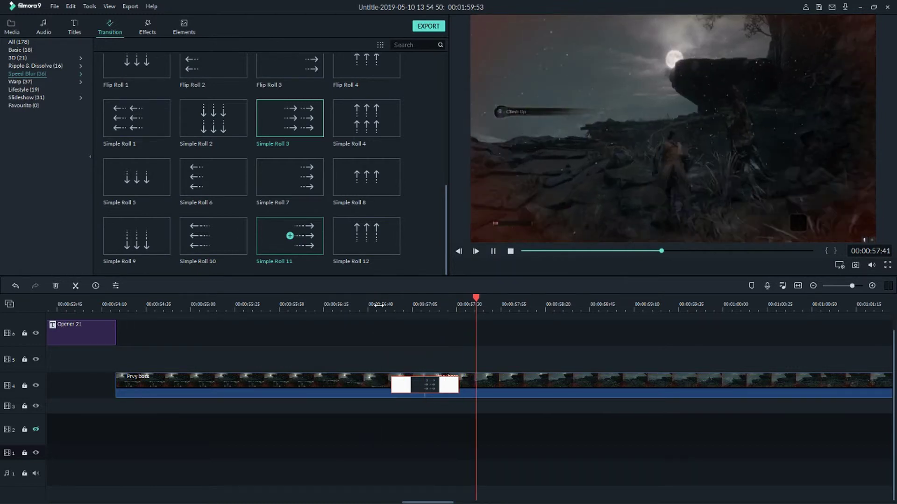
left_click(377, 304)
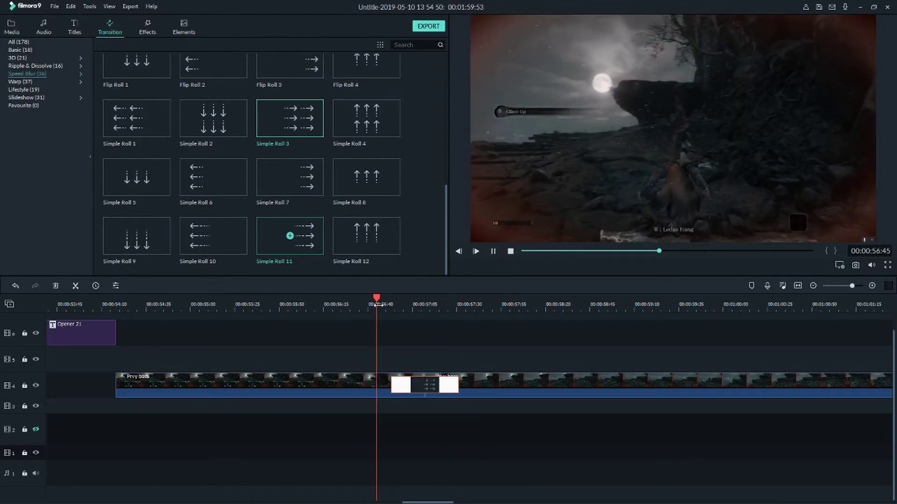
key("space")
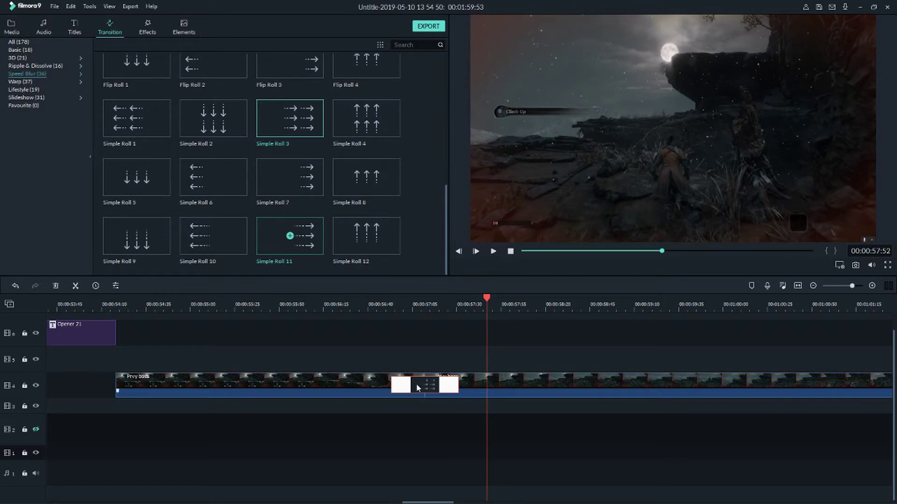
left_click_drag(418, 387, 420, 388)
scroll(285, 162, "up", 5)
Browse the Warp transitions and add a shortened Warp Zoom 6 at the cut between the Prvy boss clips
left_click(27, 81)
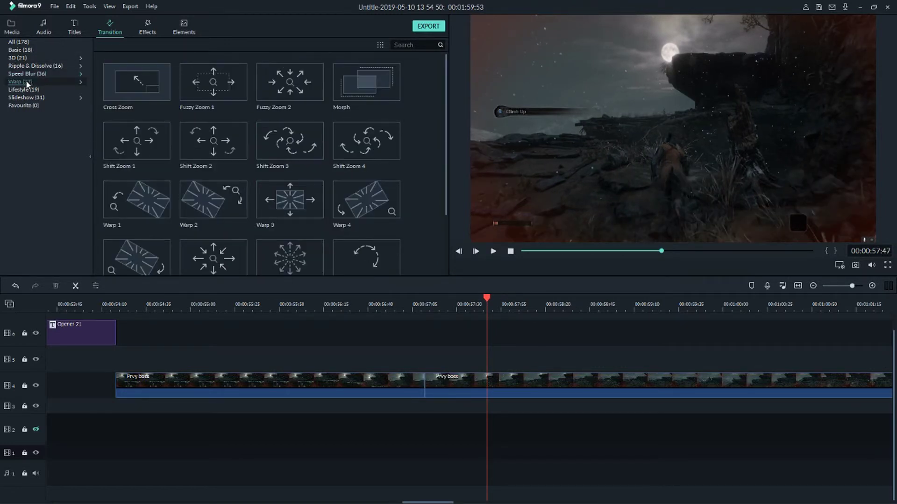
scroll(323, 115, "down", 5)
scroll(310, 119, "up", 5)
scroll(310, 119, "down", 5)
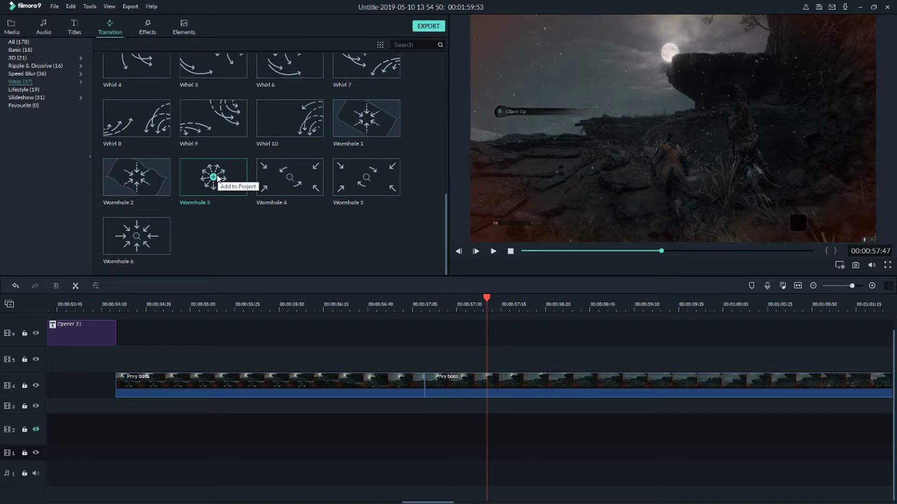
scroll(277, 159, "up", 3)
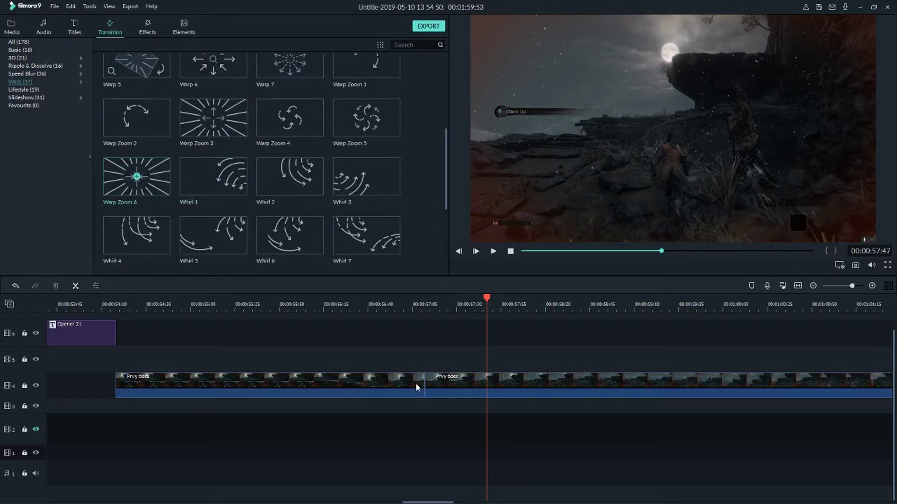
left_click_drag(160, 199, 421, 385)
left_click_drag(320, 386, 389, 388)
Preview the shortened Warp Zoom 6 transition by playing from just before it
left_click(389, 306)
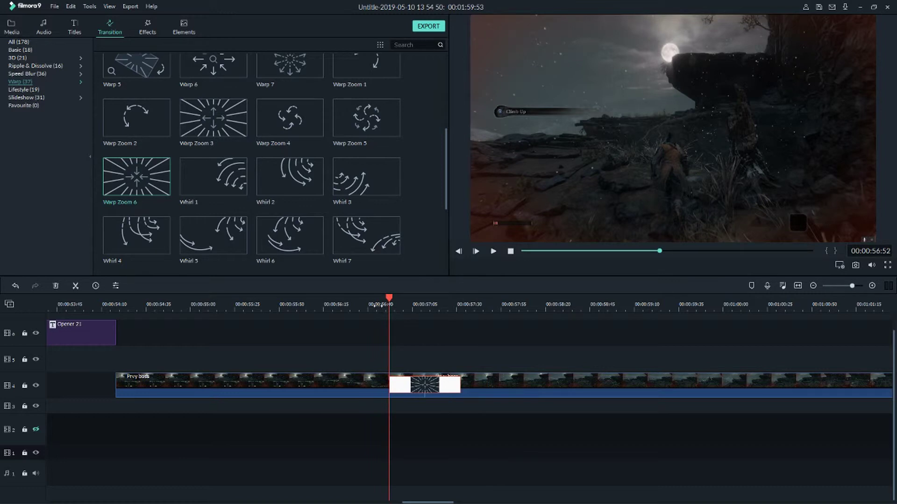
left_click(361, 303)
key("space")
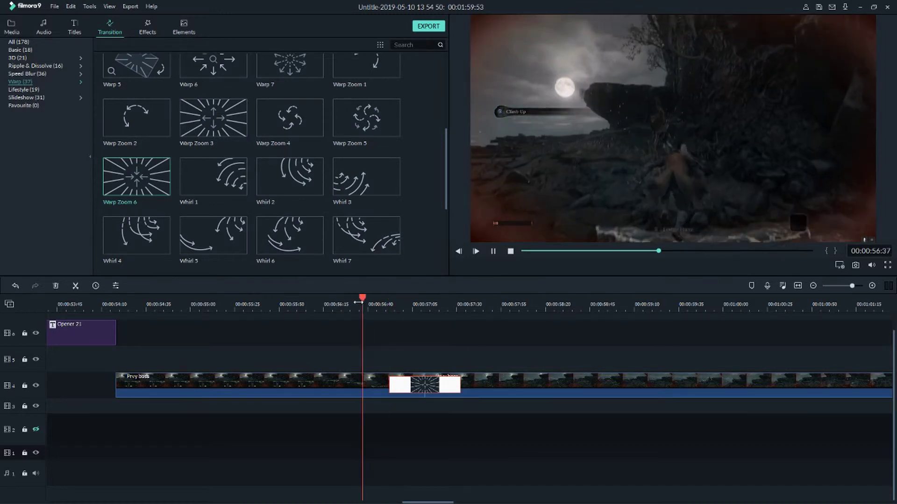
left_click(358, 303)
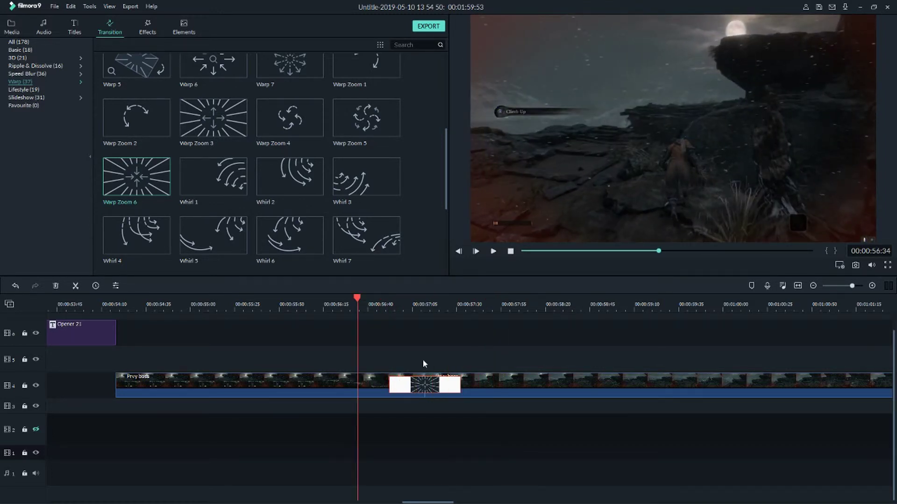
Lengthen the Warp Zoom 6 transition on both sides of the cut, play through it twice, and delete it
left_click_drag(458, 390, 555, 390)
left_click(294, 308)
key("space")
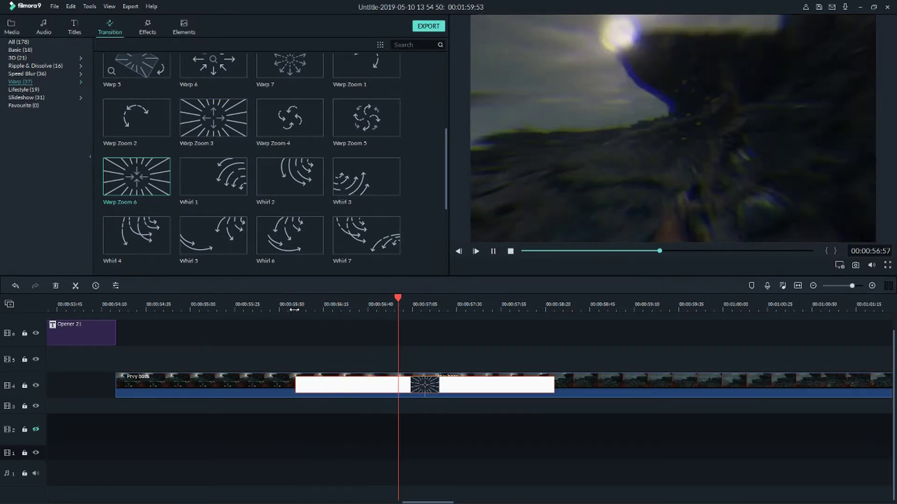
key("space")
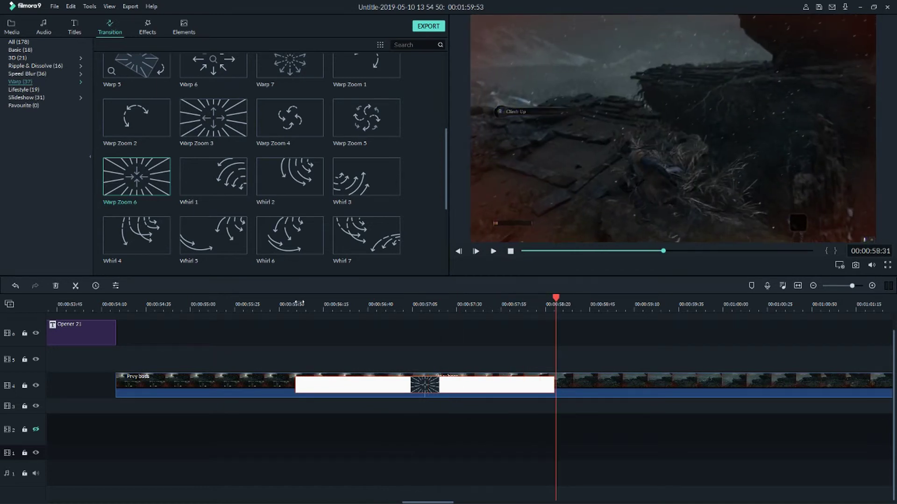
left_click(268, 306)
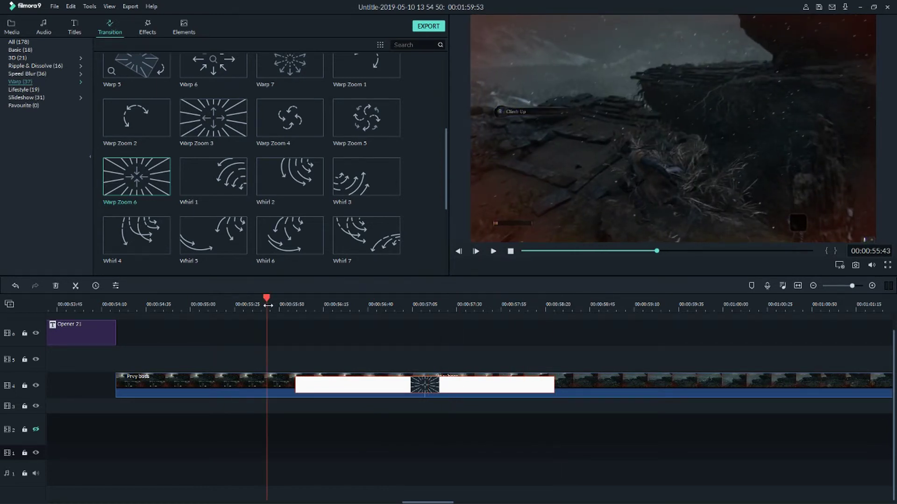
key("space")
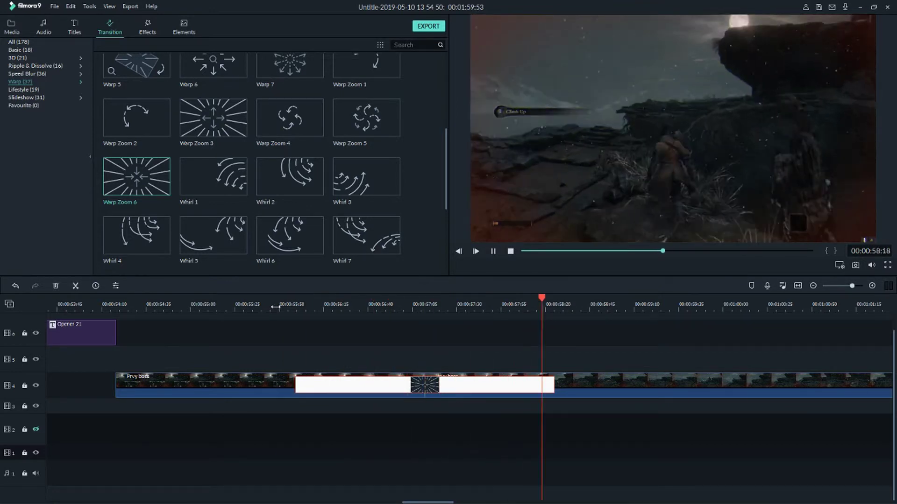
key("space")
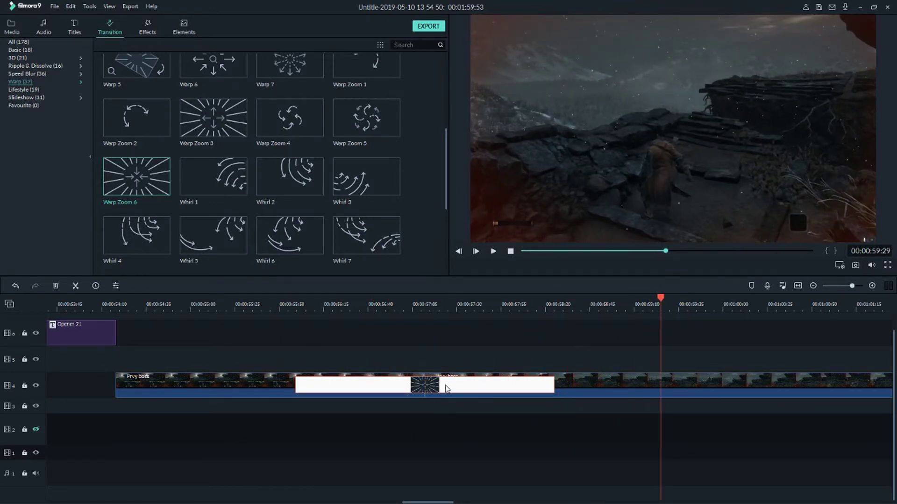
key("Delete")
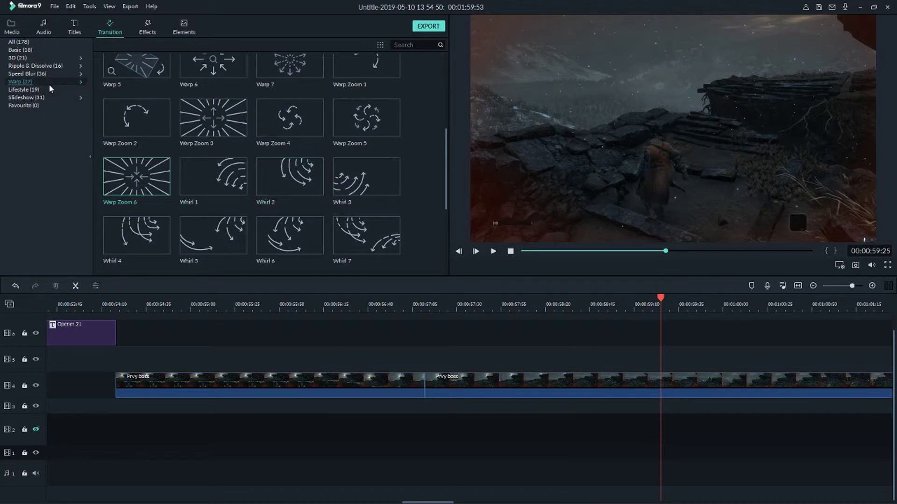
Browse the Lifestyle transitions and preview the Cross Whisk and Horizontal Line samples
left_click(24, 90)
scroll(255, 125, "down", 3)
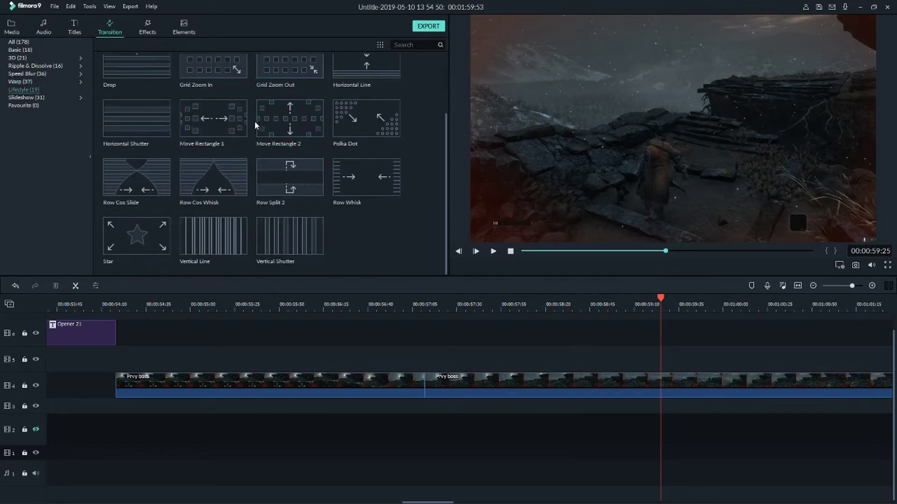
scroll(251, 157, "up", 3)
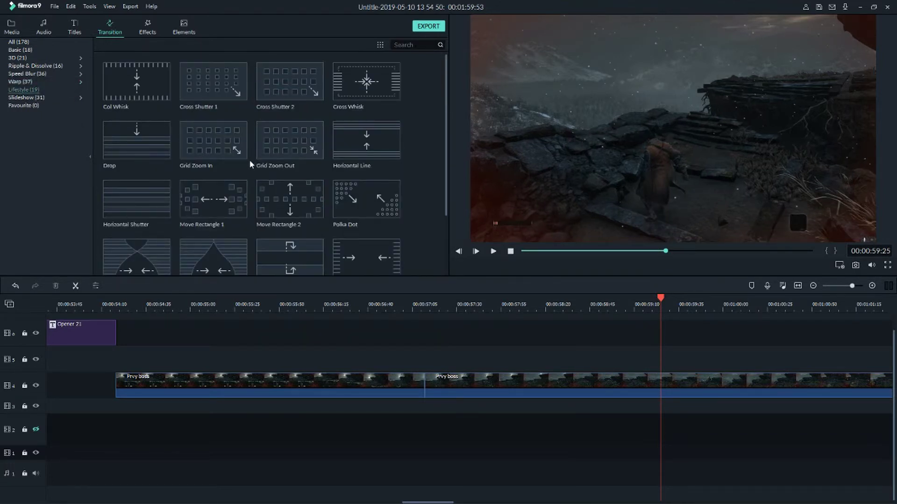
left_click(363, 92)
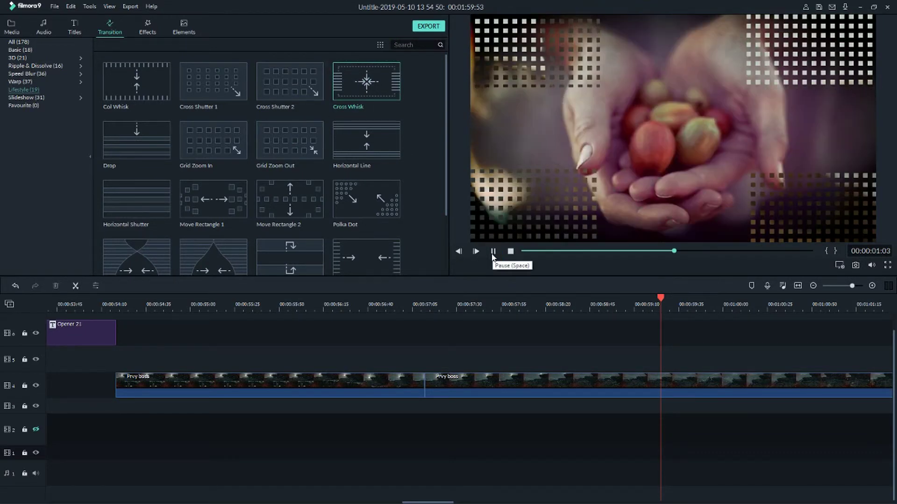
left_click(409, 172)
left_click(493, 252)
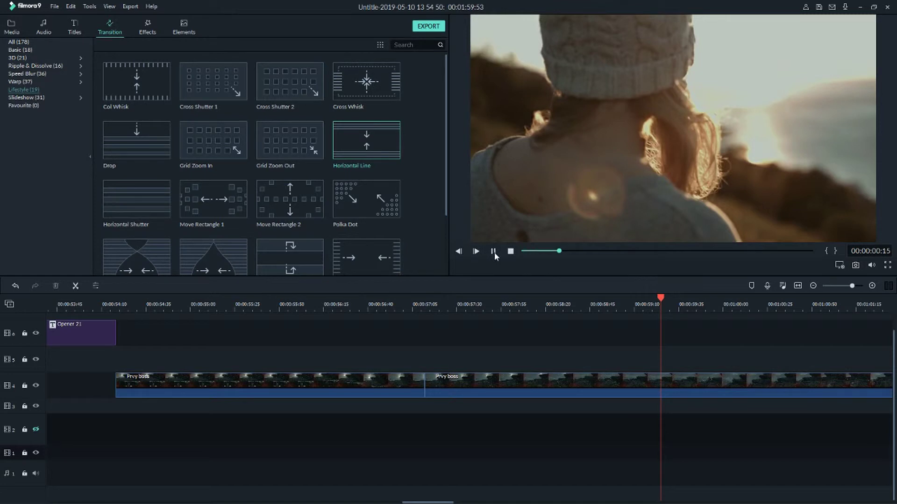
Browse the Slideshow transitions and preview the Swap sample
left_click(67, 98)
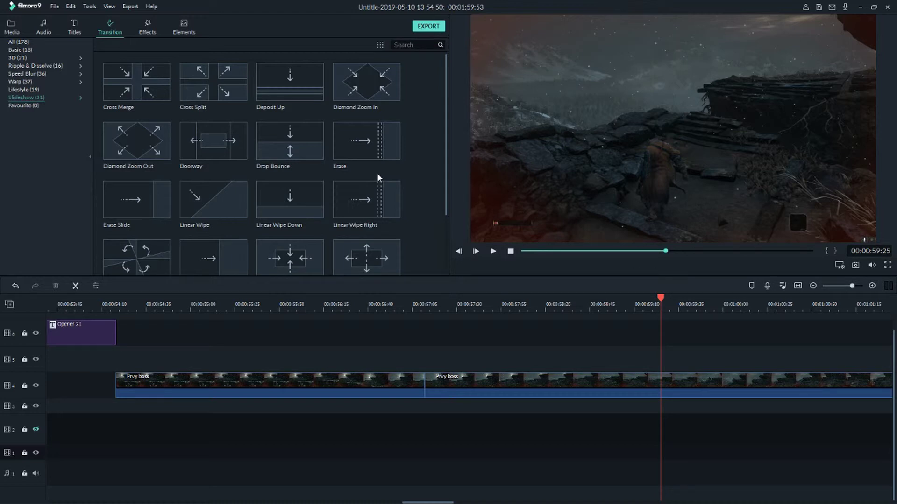
scroll(301, 234, "down", 5)
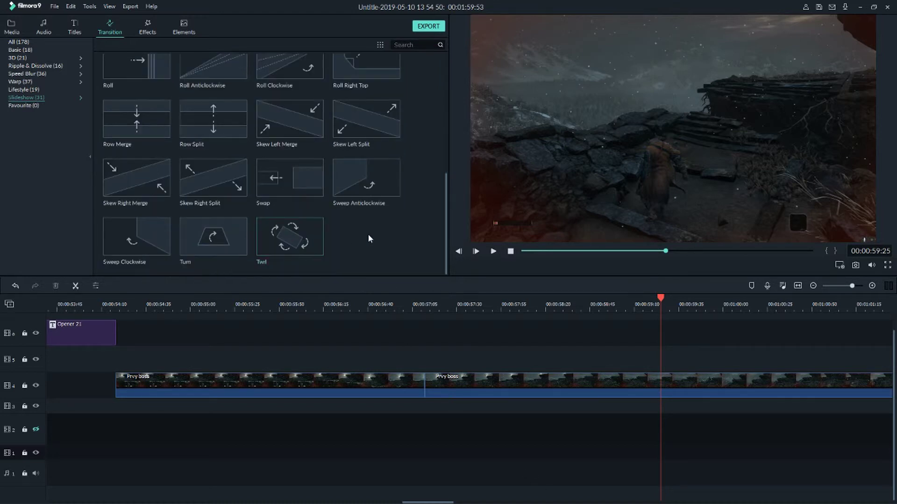
scroll(355, 204, "up", 3)
scroll(337, 212, "down", 3)
left_click(308, 201)
left_click(492, 252)
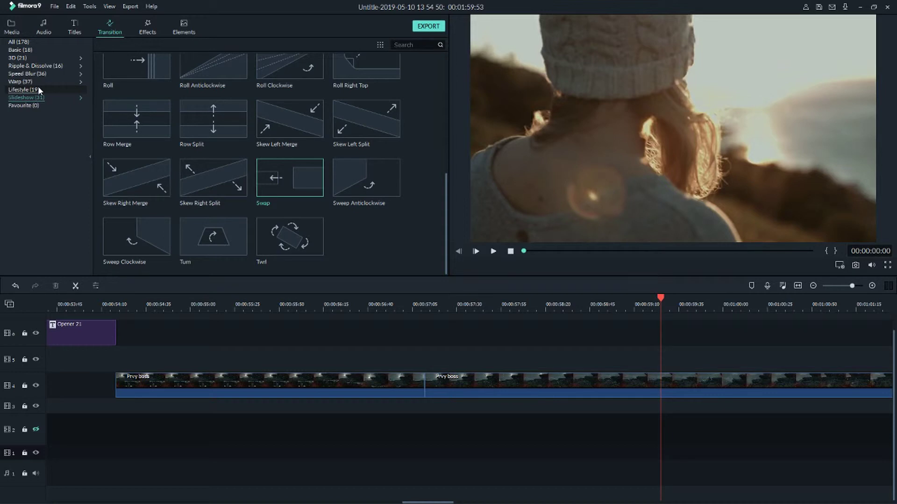
Apply the Radio Explike FX effect to the first Prvy boss clip on track 4
left_click(156, 26)
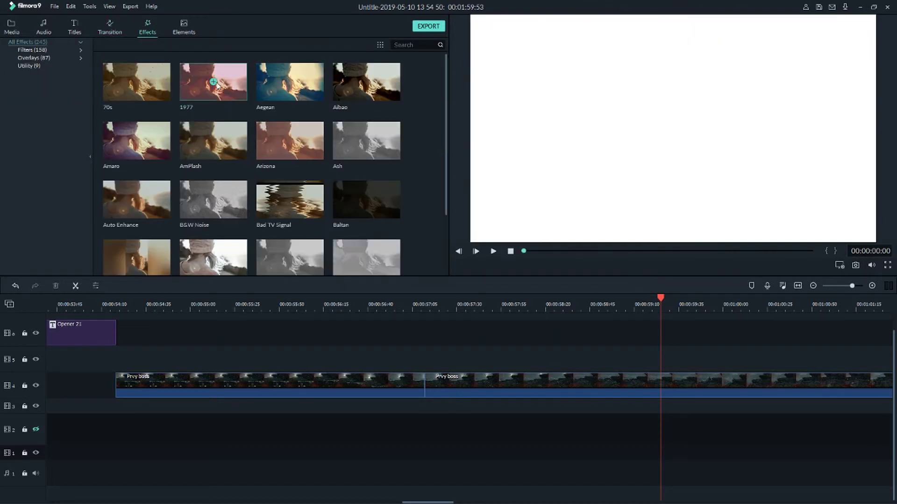
scroll(216, 86, "down", 5)
scroll(269, 202, "down", 8)
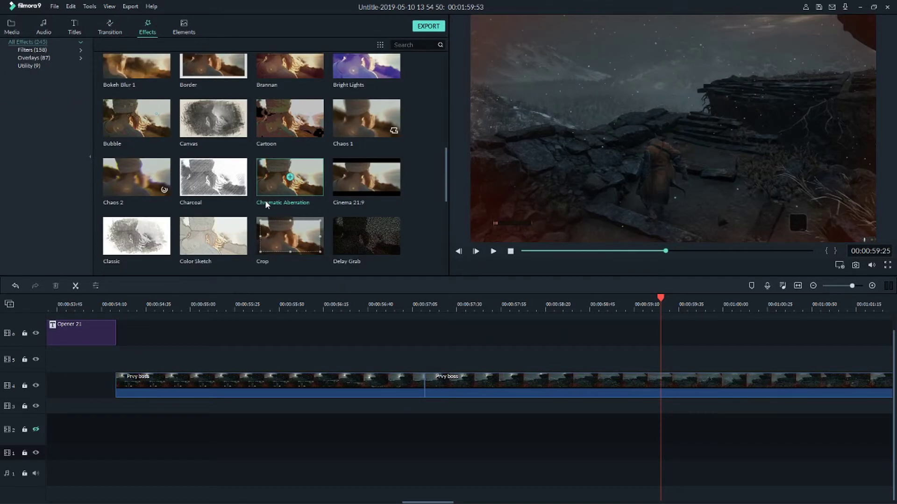
scroll(262, 208, "down", 10)
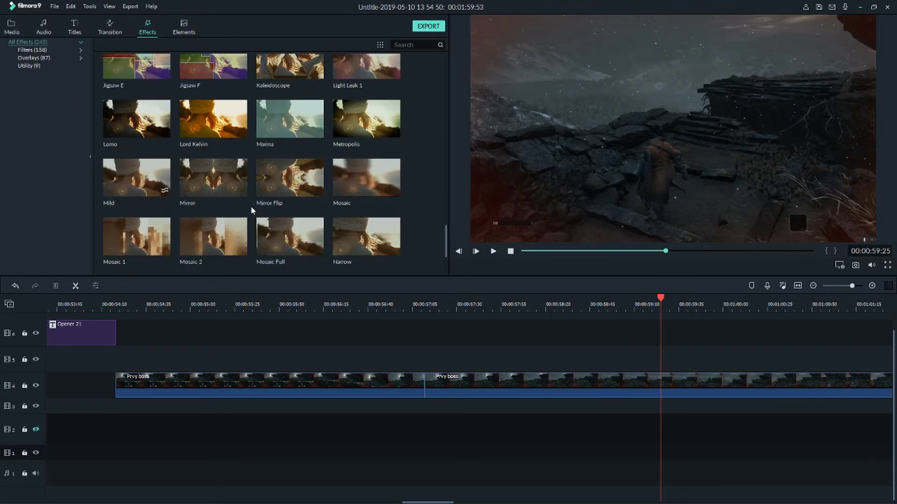
scroll(268, 117, "up", 3)
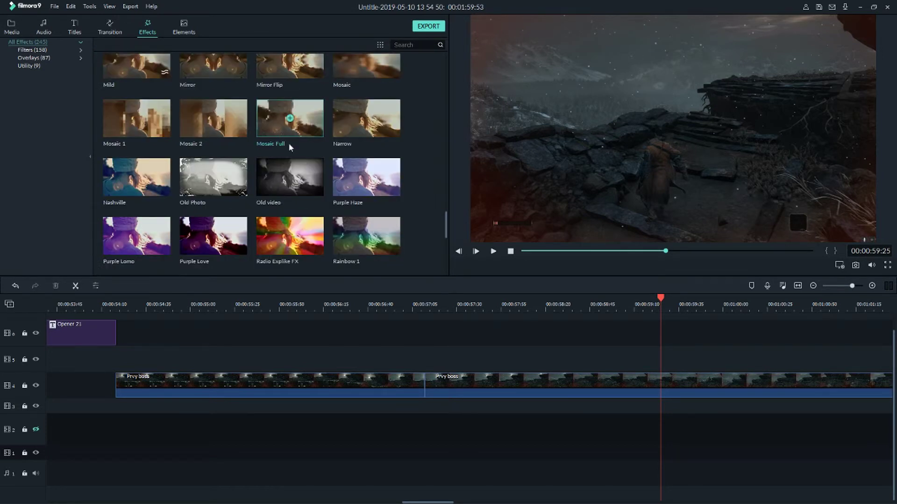
scroll(284, 140, "down", 3)
left_click_drag(286, 78, 252, 382)
Play the first Prvy boss clip from 00:00:55:16 to preview the Radio Explike FX effect
left_click(219, 303)
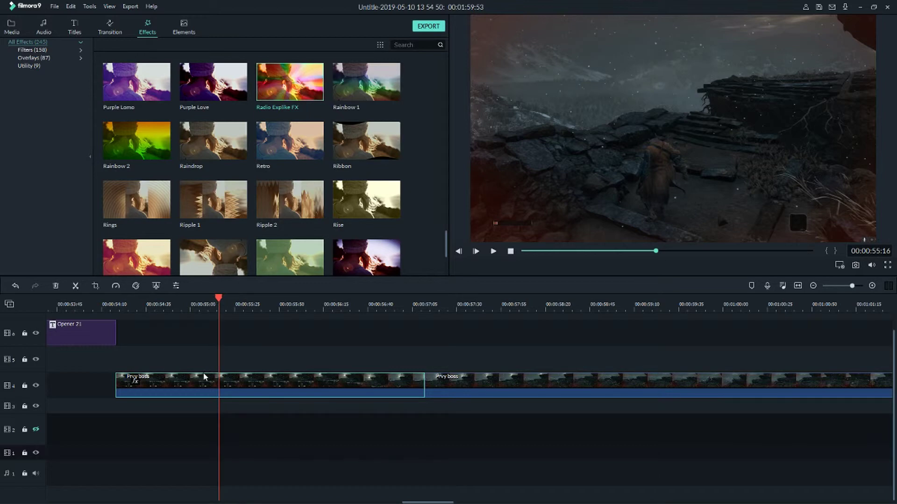
left_click(286, 98)
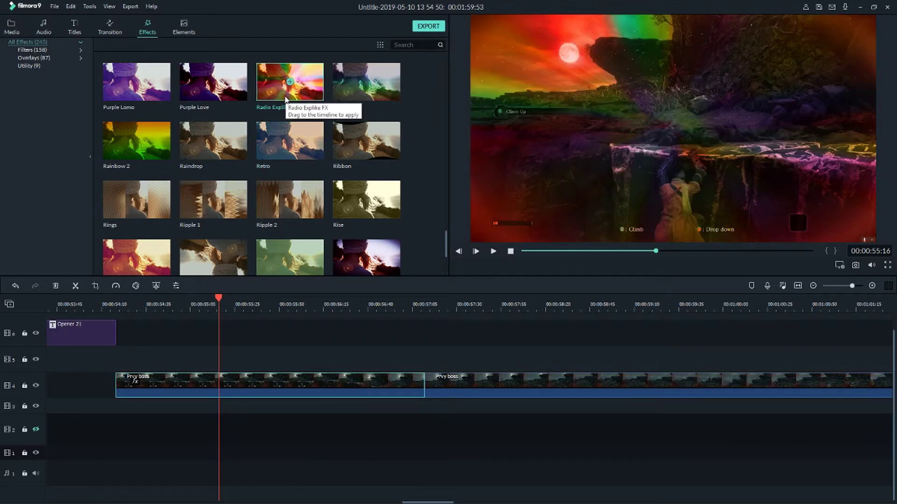
key("space")
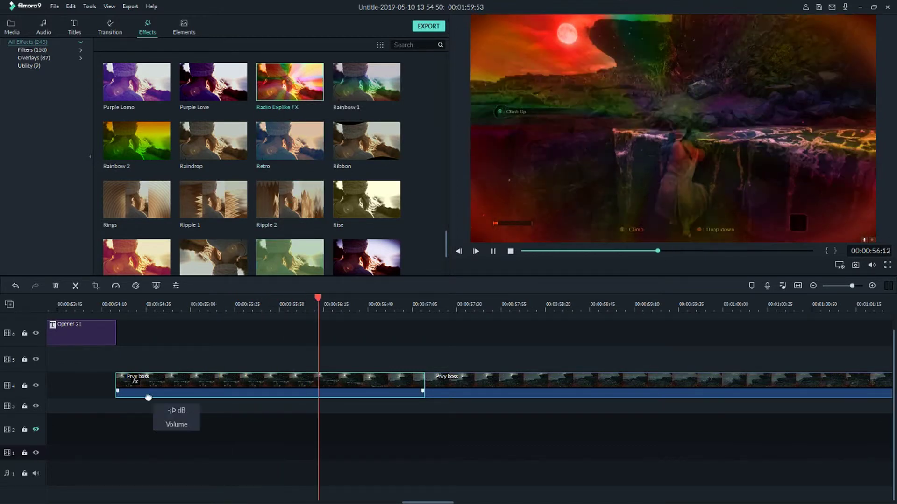
key("space")
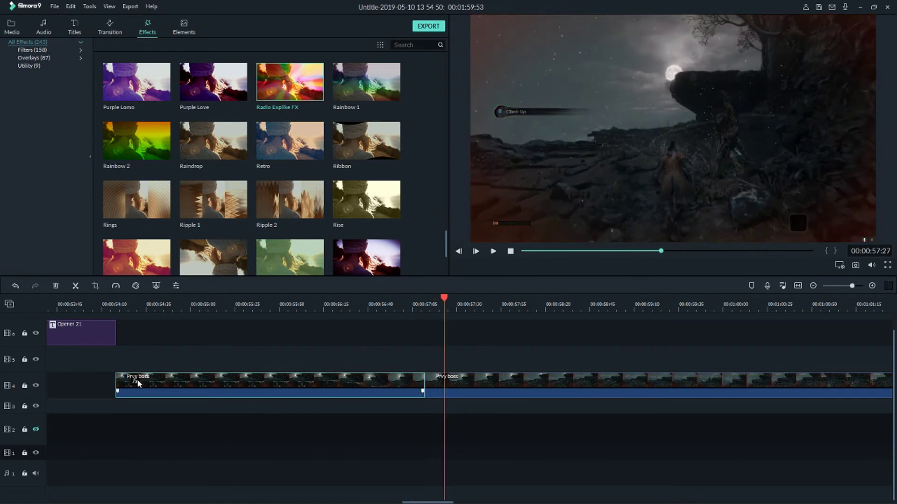
Open the first Prvy boss clip's properties and expand its Video Effects settings
right_click(162, 385)
left_click(215, 122)
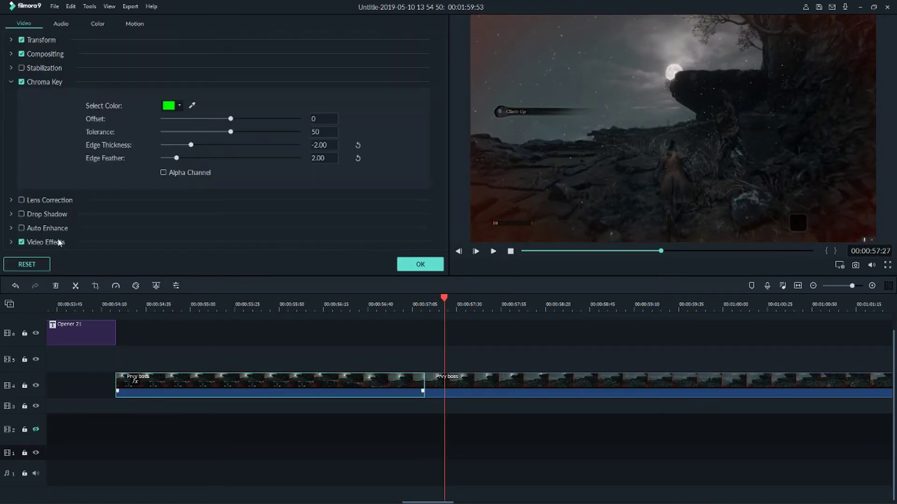
right_click(264, 385)
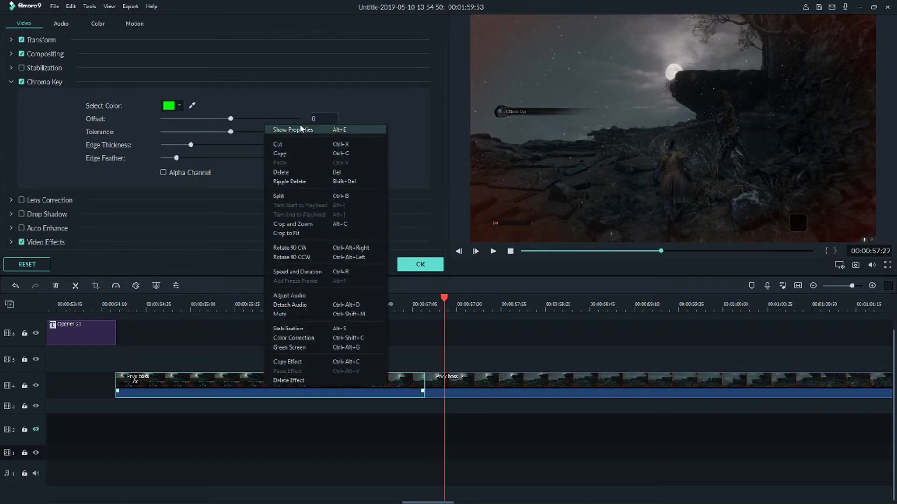
left_click(13, 242)
scroll(87, 195, "down", 4)
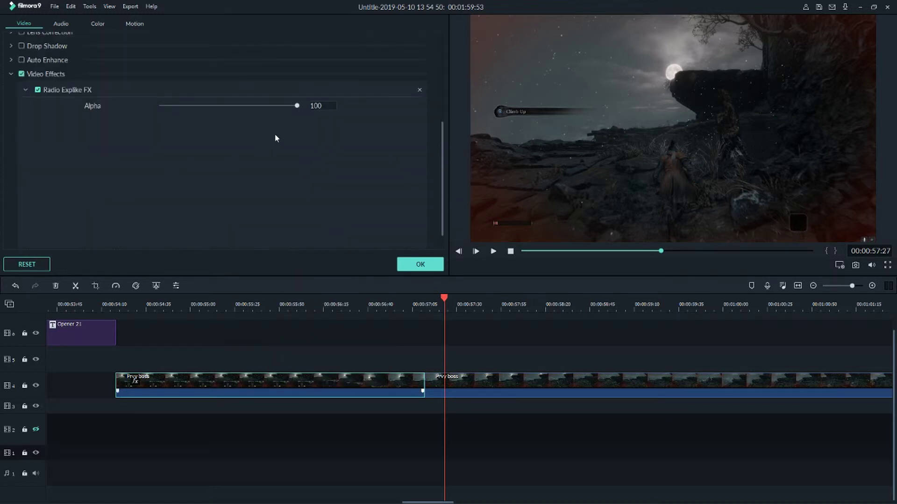
Try a lower Radio Explike FX alpha, return it to 100, and disable the clip's Video Effects
left_click(282, 304)
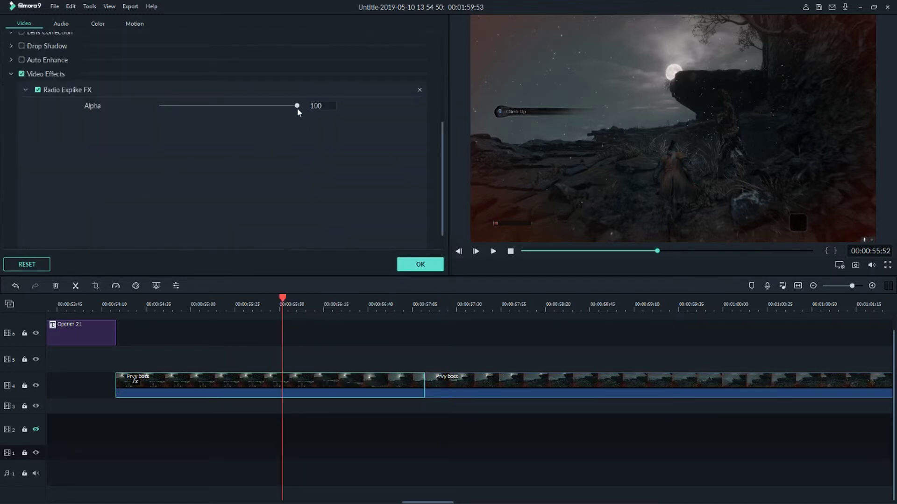
left_click_drag(298, 106, 191, 107)
left_click_drag(257, 103, 328, 105)
left_click(22, 74)
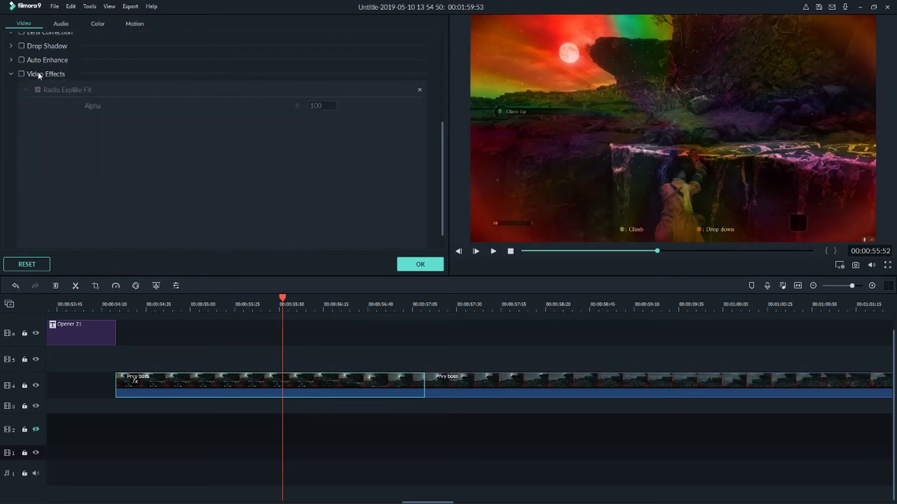
left_click(417, 264)
Browse the rest of the effects library, including the lens flare and light leak overlays
scroll(338, 236, "down", 10)
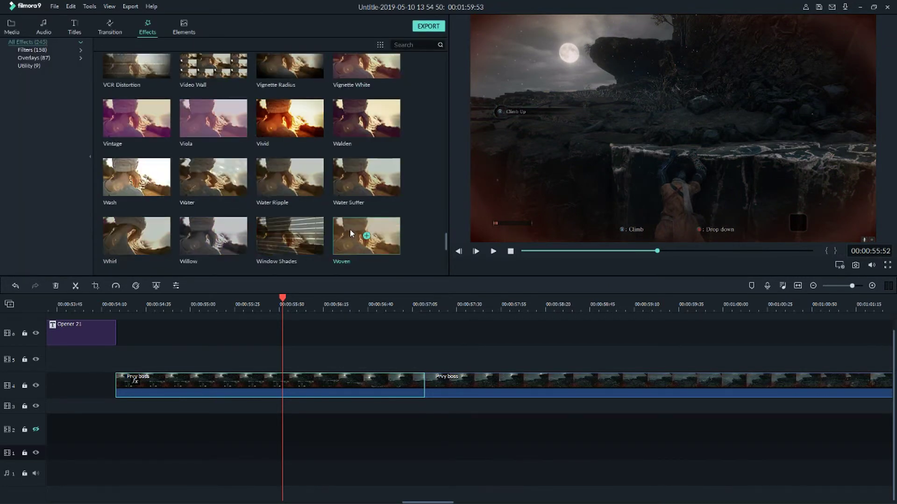
scroll(369, 222, "down", 10)
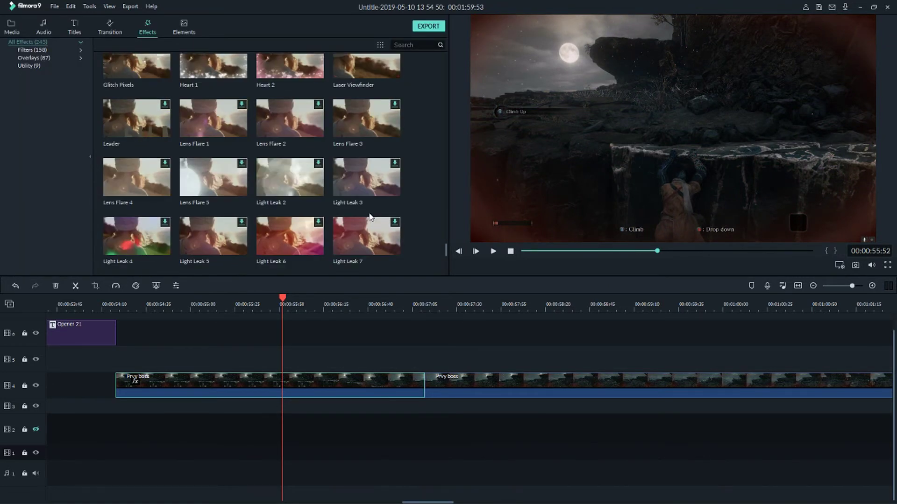
scroll(370, 218, "up", 15)
scroll(369, 236, "up", 5)
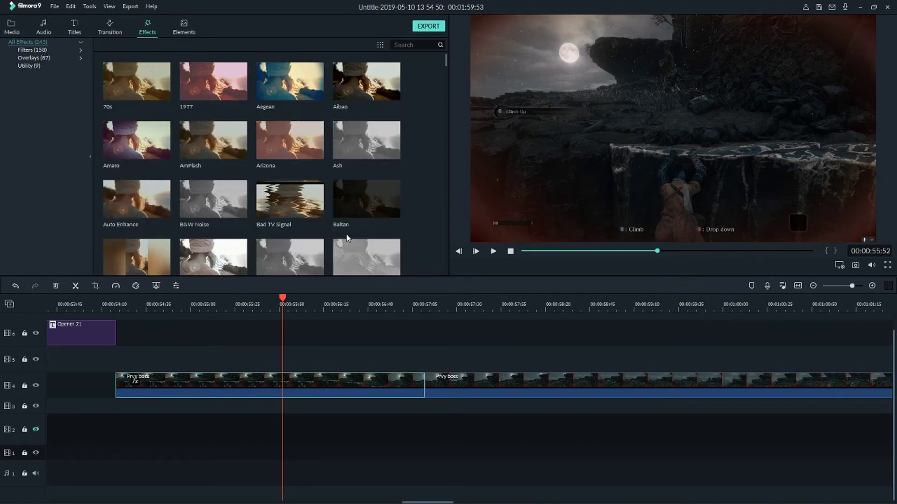
Browse the full Elements library, including the web, hand-drawn, pet and tutorial arrow elements
left_click(179, 33)
scroll(291, 169, "down", 5)
scroll(292, 169, "down", 10)
scroll(293, 175, "down", 10)
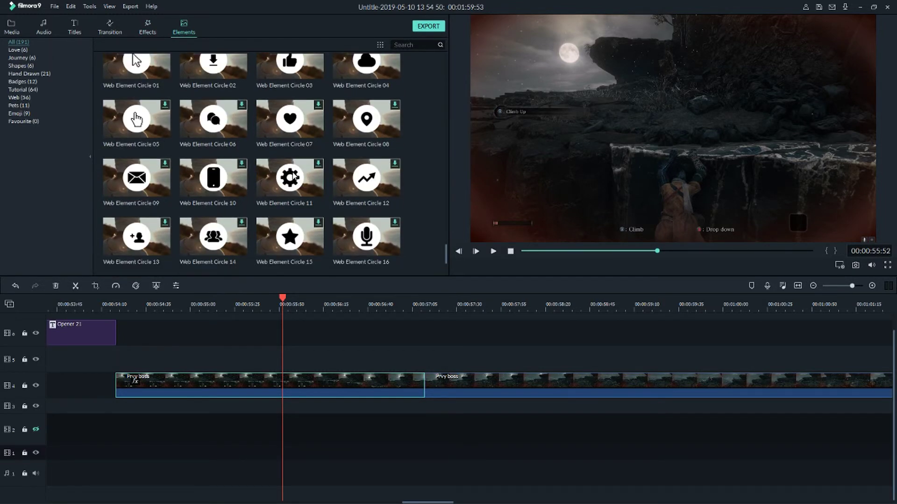
scroll(293, 176, "up", 8)
scroll(294, 176, "up", 10)
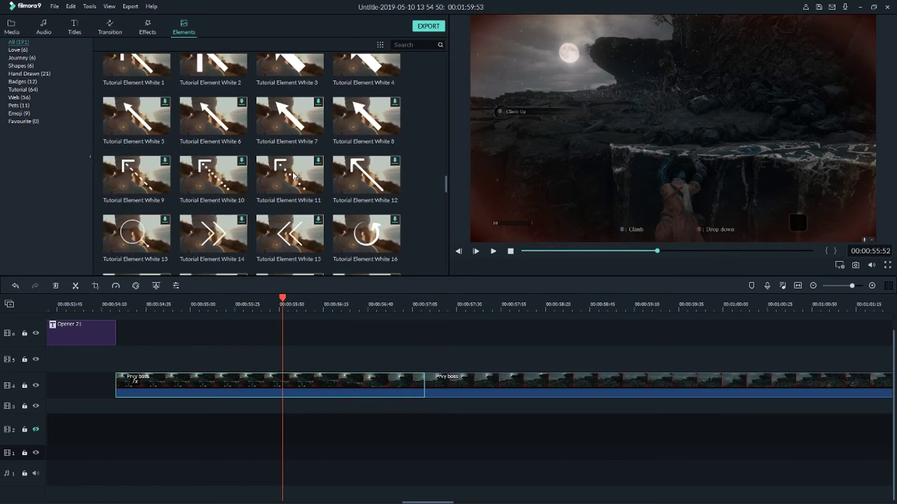
scroll(294, 176, "up", 15)
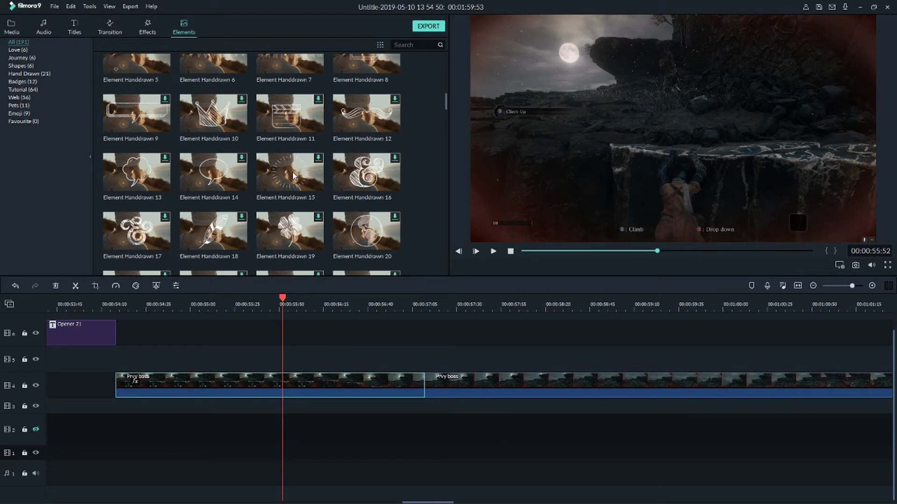
scroll(293, 176, "down", 16)
scroll(293, 176, "up", 2)
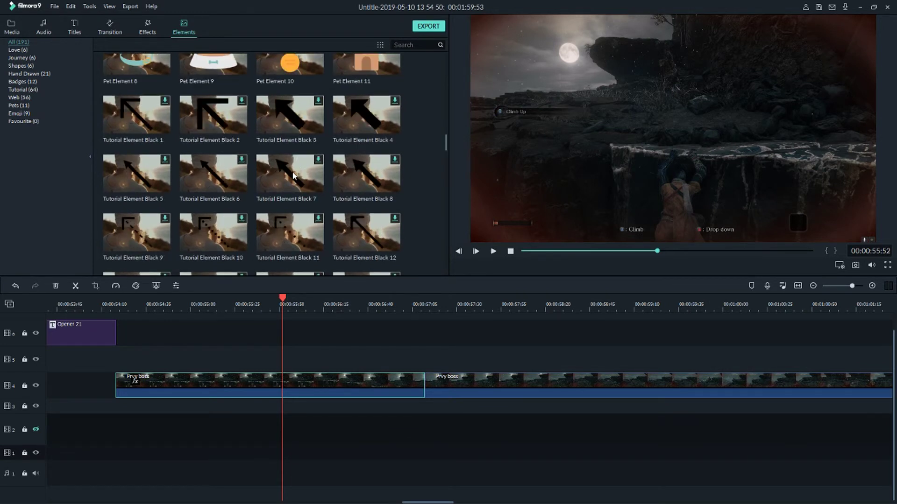
Place Tutorial Element Black 3 on track 5 just after the cut between the two Prvy boss clips
left_click_drag(311, 107, 219, 362)
left_click_drag(747, 359, 707, 365)
left_click_drag(720, 363, 445, 350)
Preview the Tutorial Element Black 3 clip by playing from its start, and delete it
left_click(430, 307)
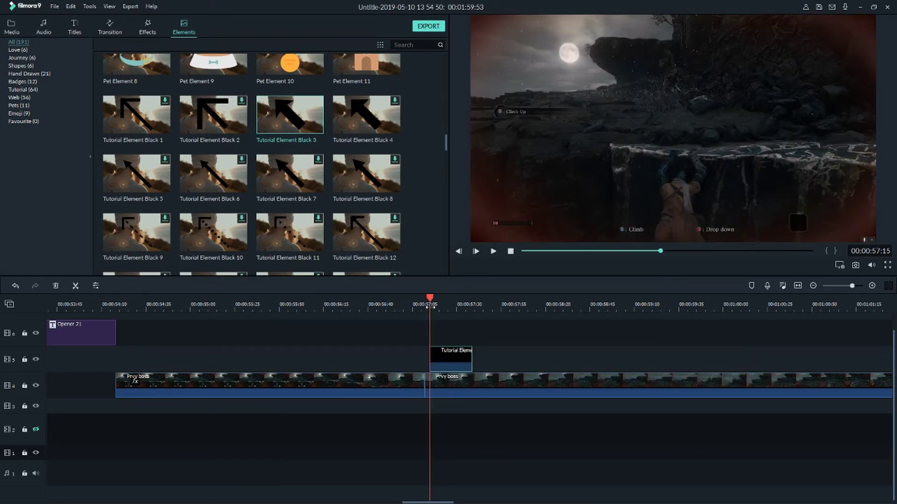
key("space")
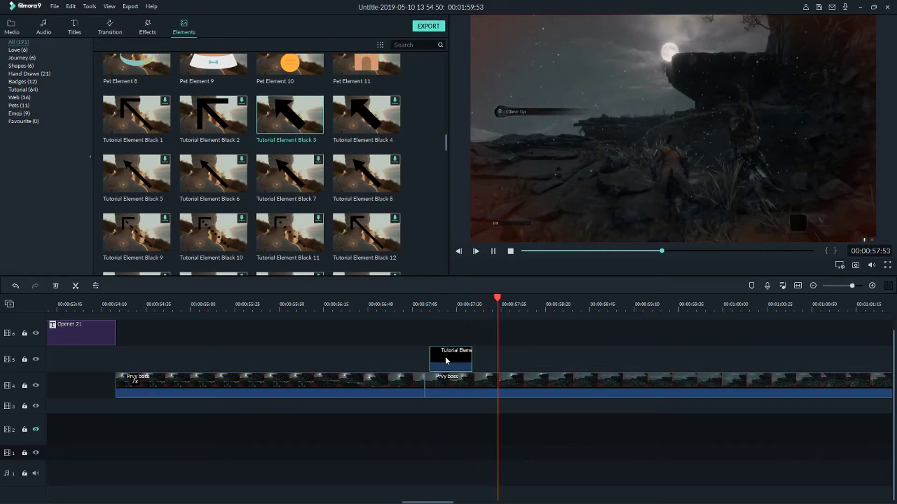
left_click(411, 305)
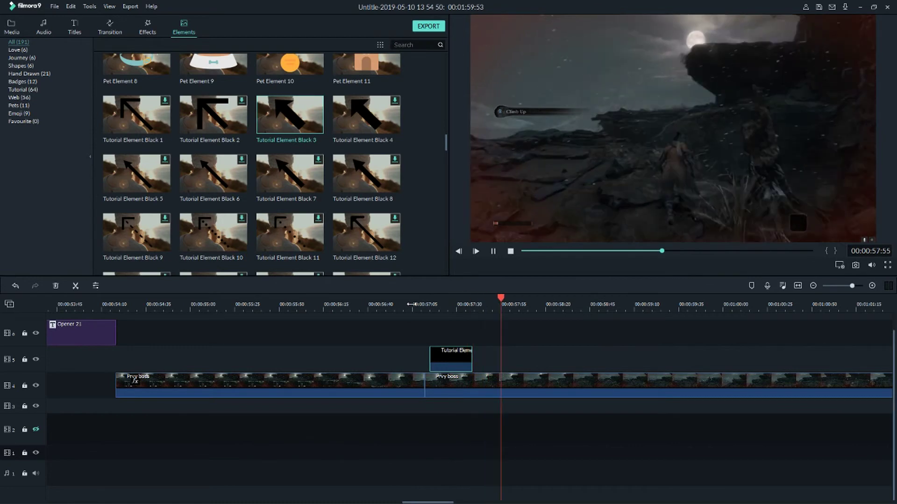
key("Delete")
Try out Element Motion Shape 2 on track 5 by playing from before it, and delete it
scroll(274, 176, "down", 15)
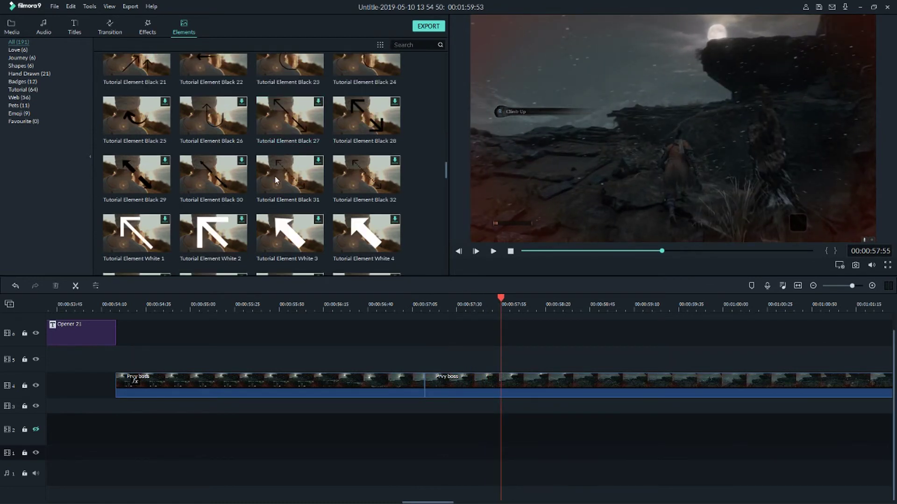
scroll(266, 198, "down", 5)
scroll(267, 198, "up", 5)
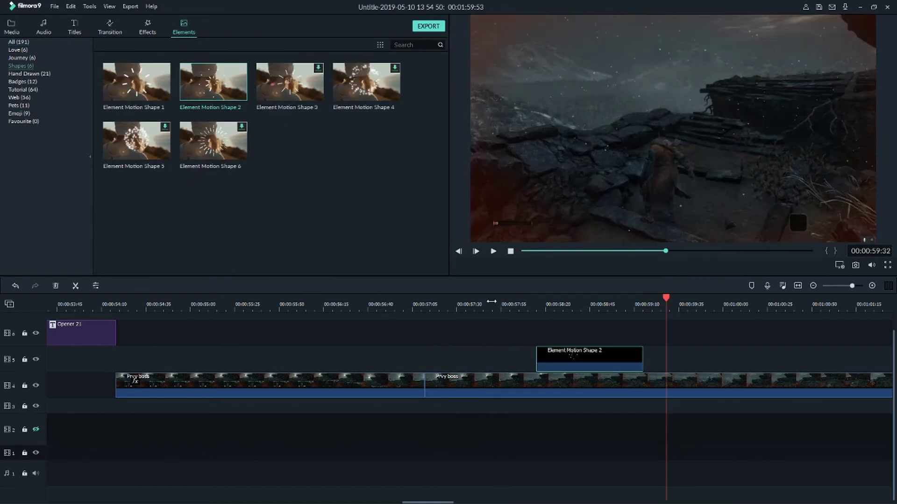
left_click(491, 302)
key("space")
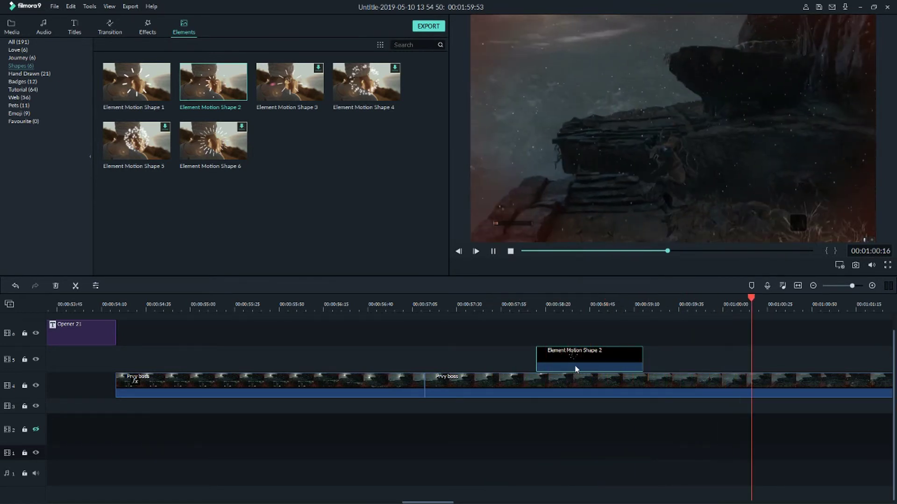
key("Delete")
Look through the Shapes, Hand Drawn, Tutorial, Emoji and Pets element categories
left_click(133, 136)
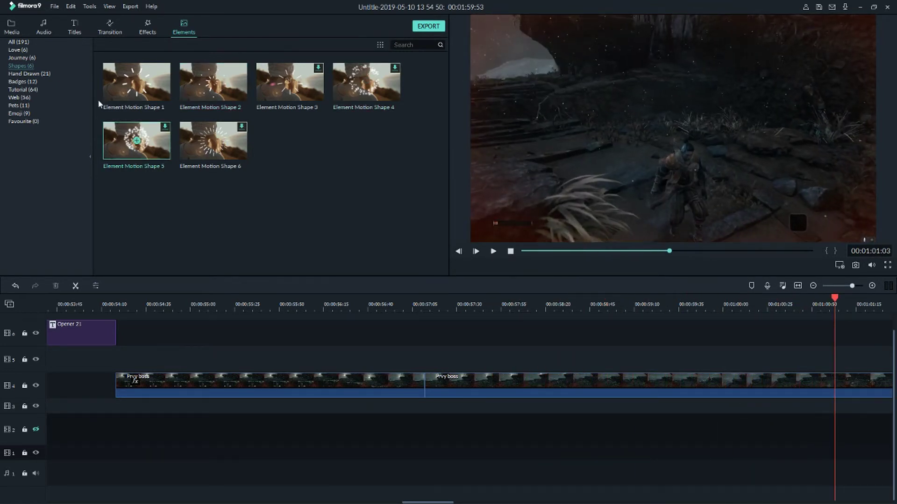
left_click(28, 74)
scroll(246, 73, "down", 3)
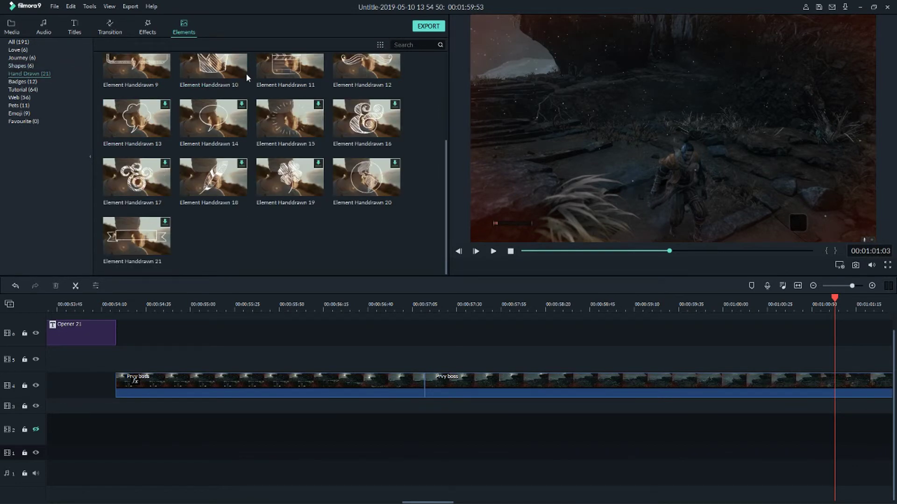
left_click(75, 89)
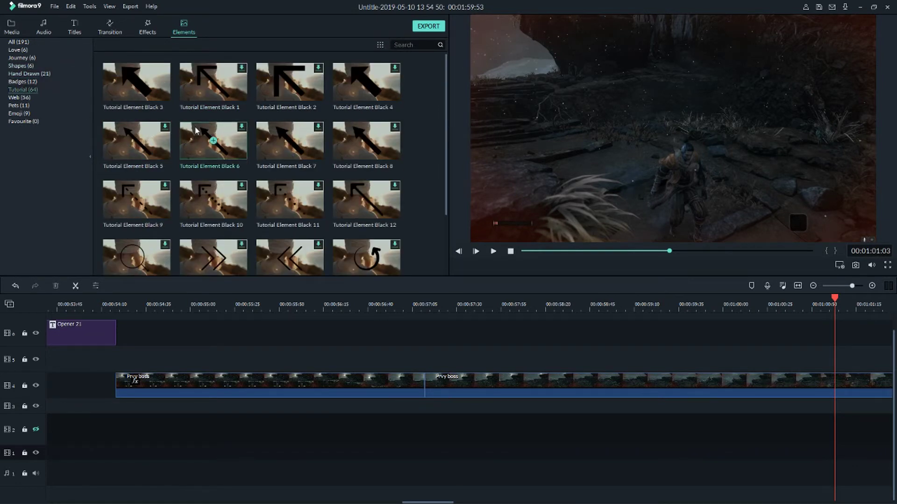
scroll(218, 138, "down", 3)
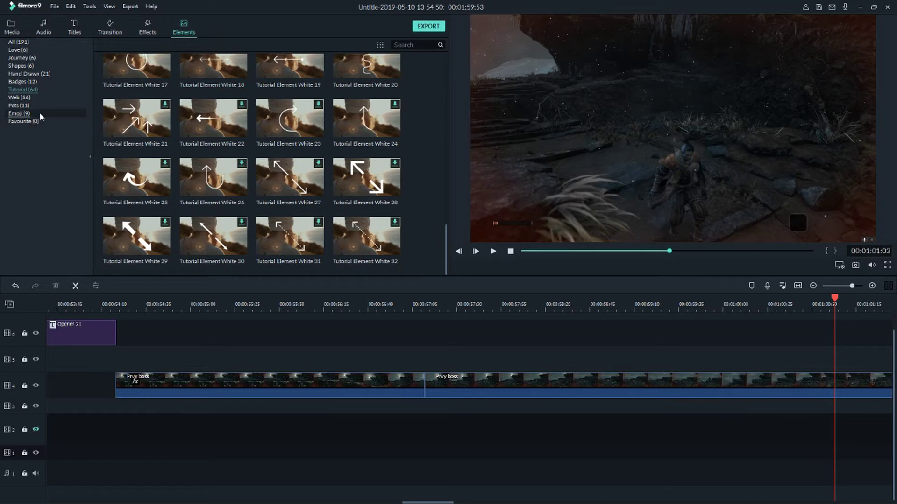
left_click(41, 114)
left_click(53, 106)
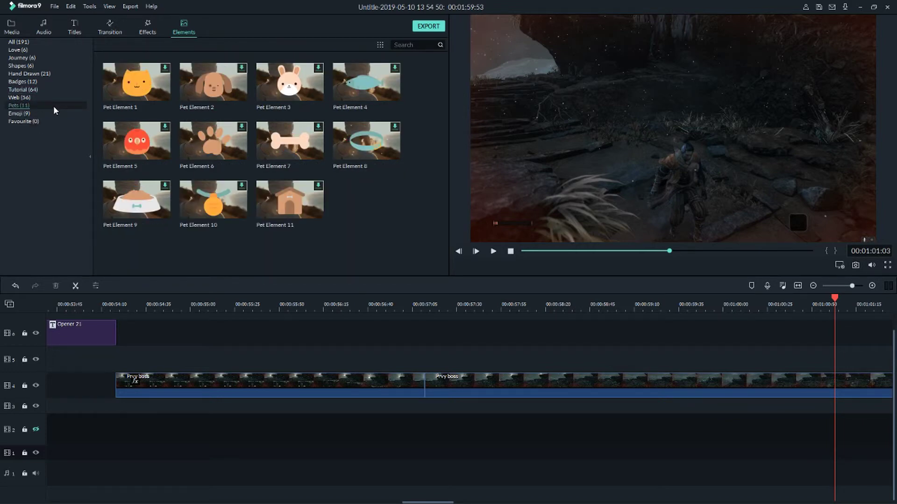
Browse the Web elements, covering both the Circle and Clear icon sets
left_click(51, 96)
scroll(102, 124, "down", 10)
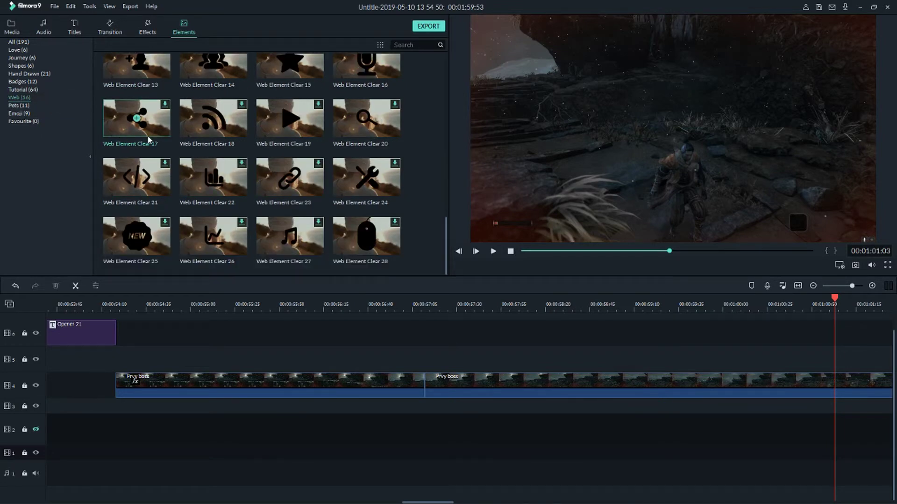
scroll(203, 203, "up", 10)
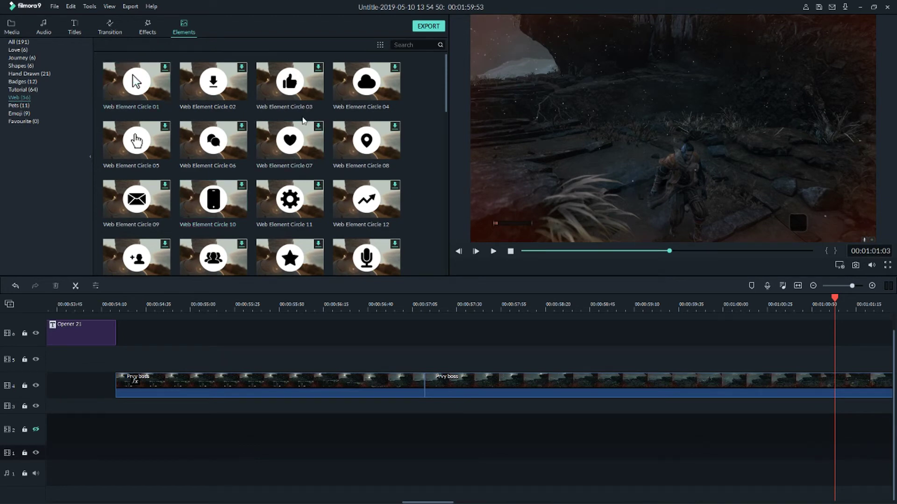
scroll(217, 157, "down", 10)
scroll(218, 156, "up", 4)
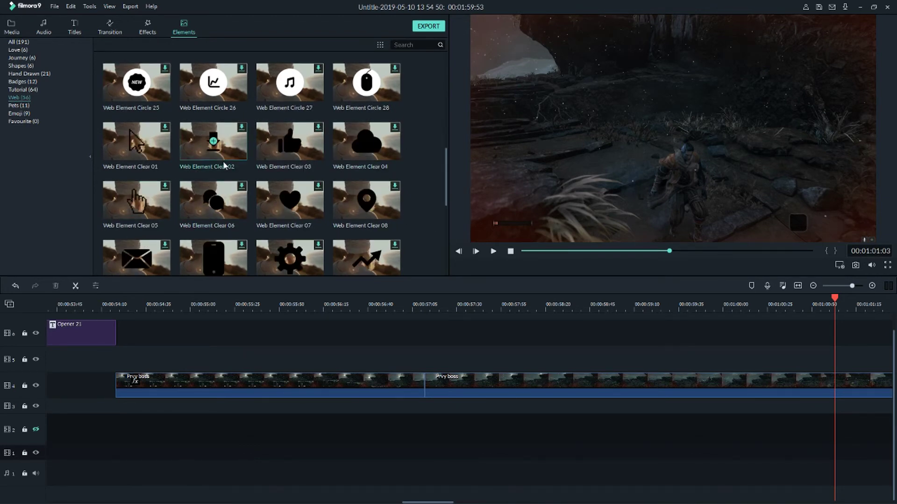
scroll(218, 157, "down", 4)
scroll(218, 157, "up", 10)
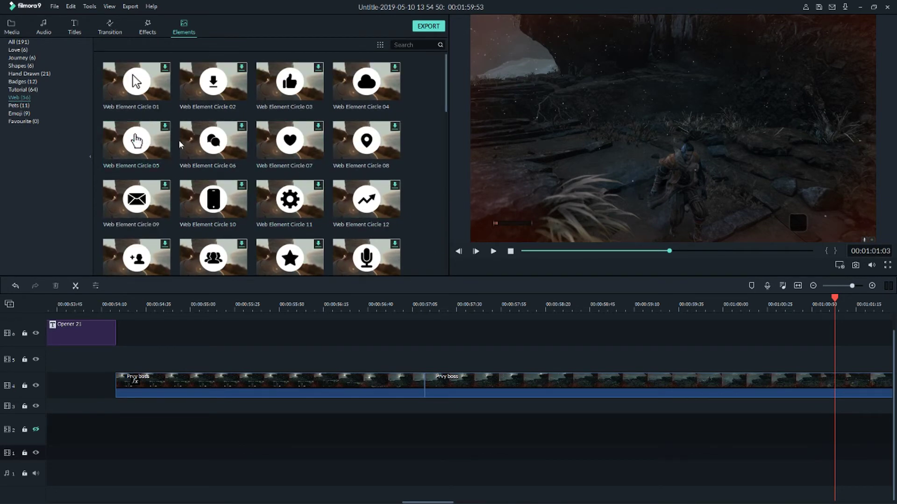
Open the first Prvy boss clip on track 4 for editing and look through its Video, Audio, Color and Motion settings
double_click(174, 394)
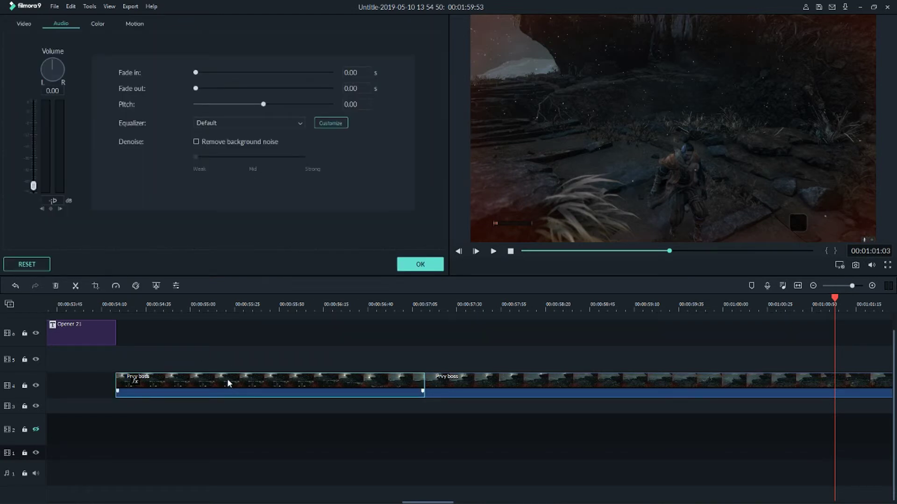
right_click(310, 377)
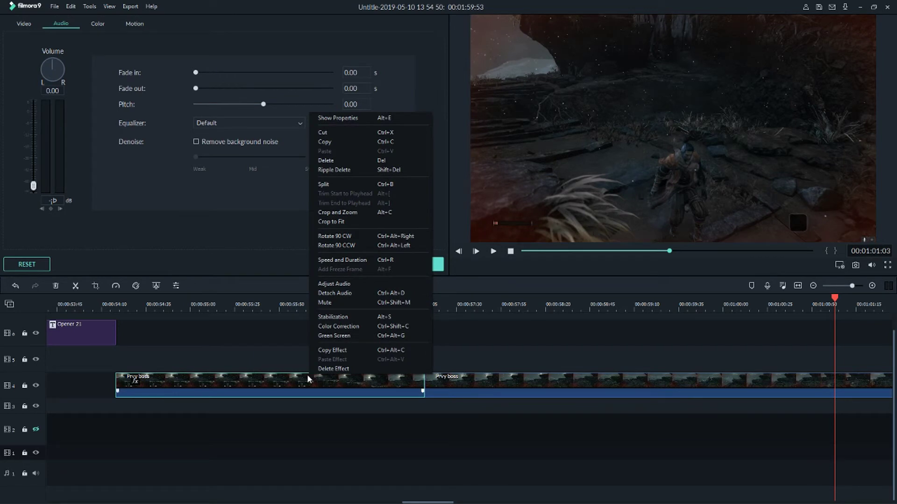
left_click(361, 284)
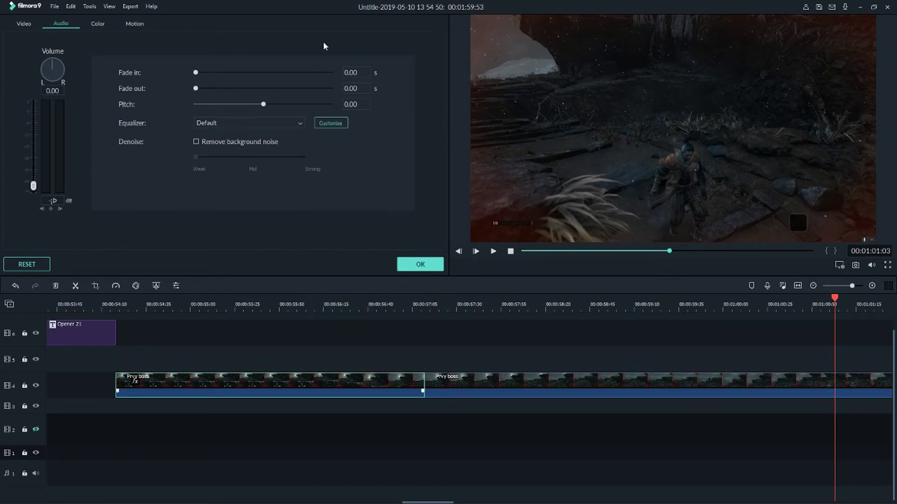
left_click(25, 23)
left_click(61, 23)
left_click(97, 24)
left_click(134, 23)
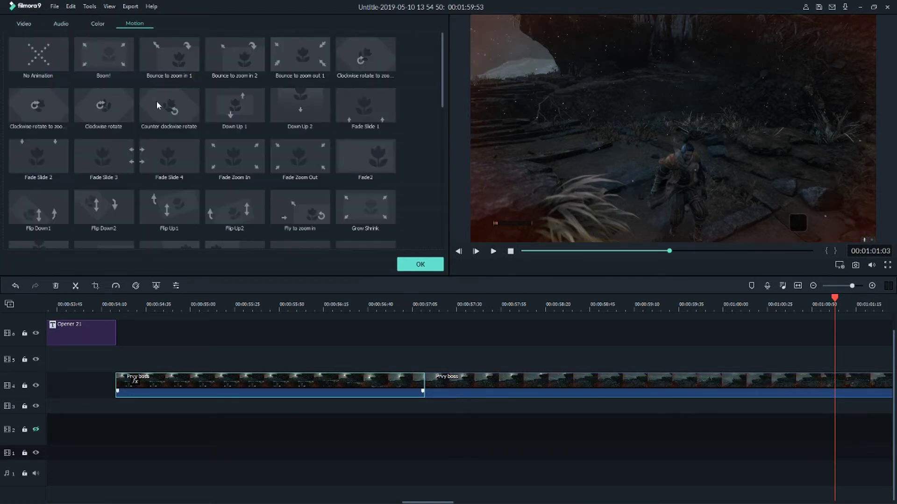
left_click(84, 24)
left_click(60, 24)
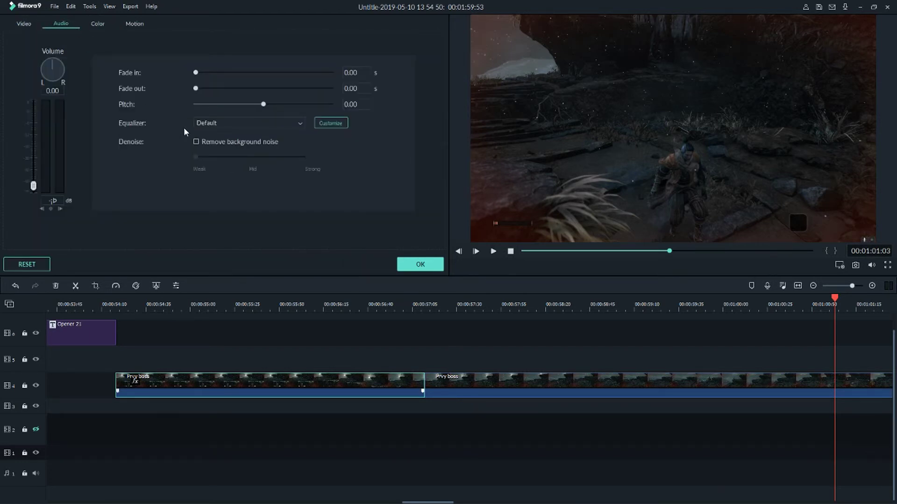
Add an audio fade in and fade out to the first Prvy boss clip and apply the Boom! motion
left_click_drag(195, 72, 221, 89)
left_click(97, 23)
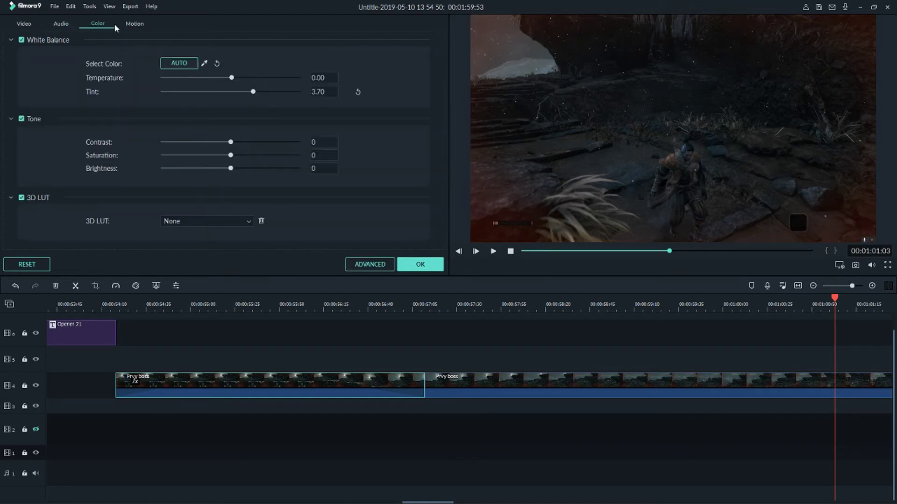
left_click(135, 23)
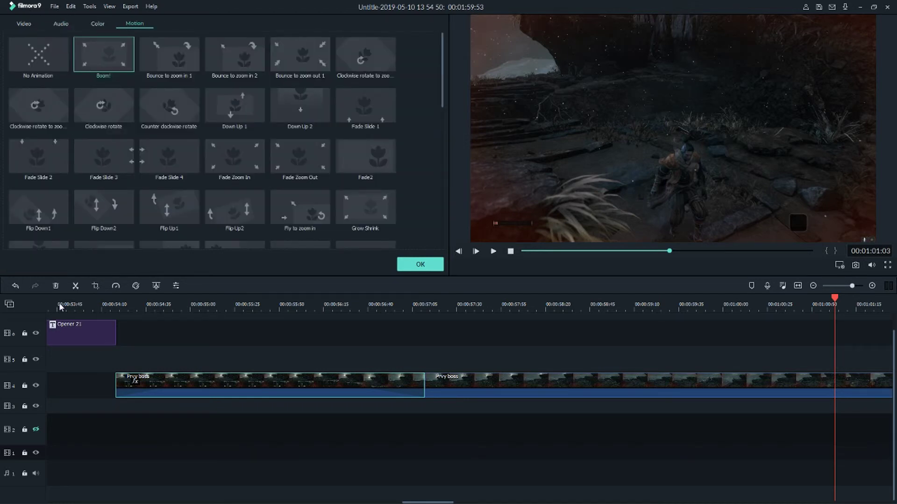
Shift the first Prvy boss clip slightly earlier on track 4, and check the audio recording options
left_click_drag(188, 377, 161, 371)
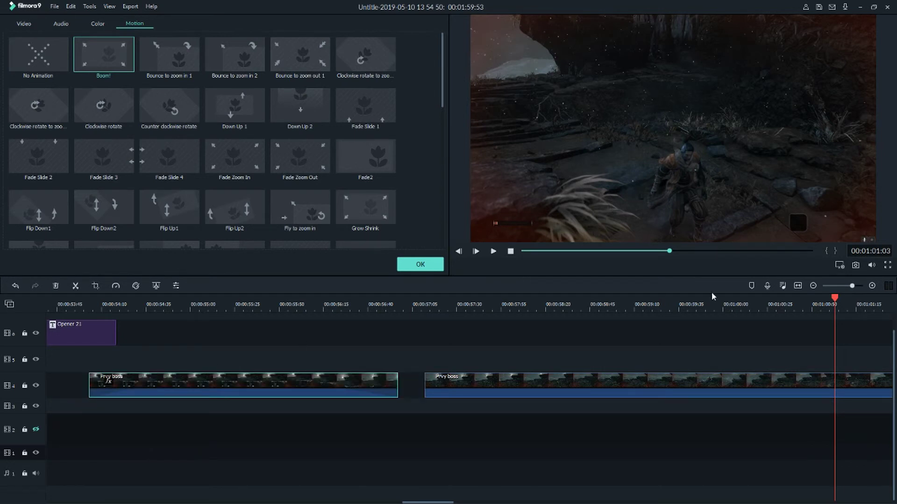
left_click(766, 286)
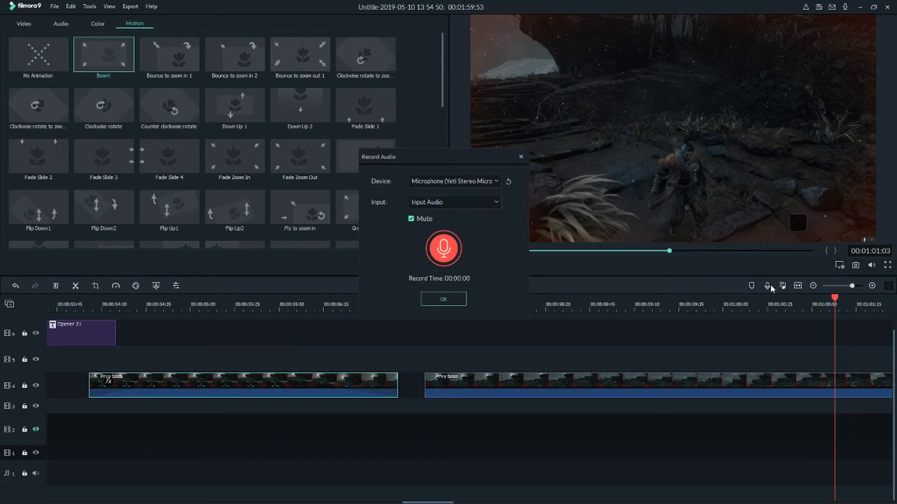
left_click(521, 157)
Add timeline markers at 00:01:01:03, 00:01:16:51, about 00:01:38 and 00:01:10:32, and confirm the clip's settings
left_click(797, 286)
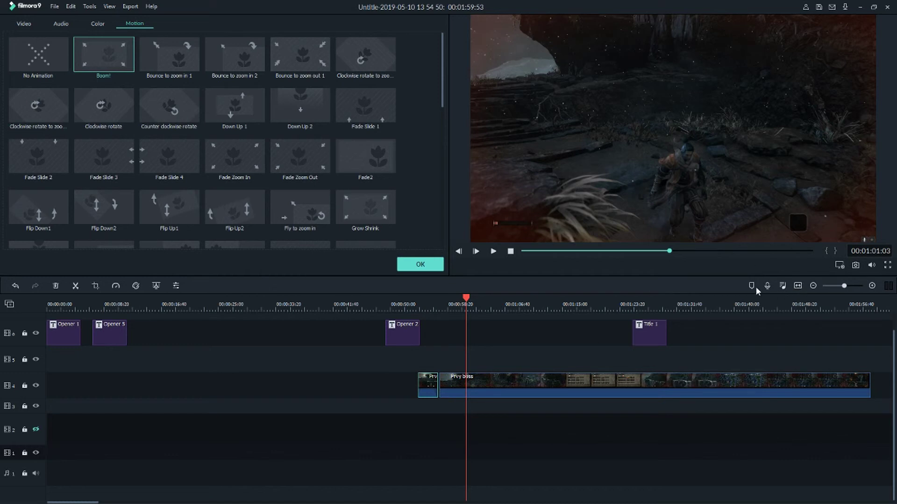
left_click(574, 302)
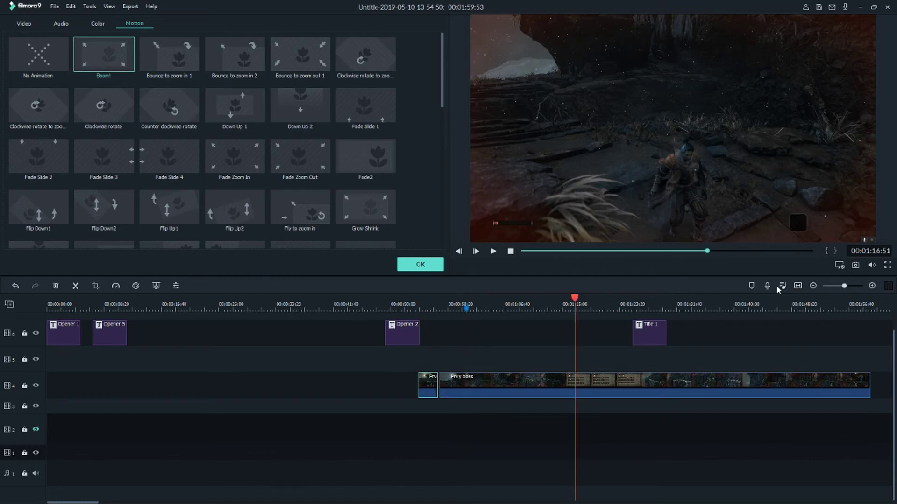
left_click(754, 286)
left_click(737, 308)
left_click(752, 287)
left_click(531, 303)
left_click(749, 289)
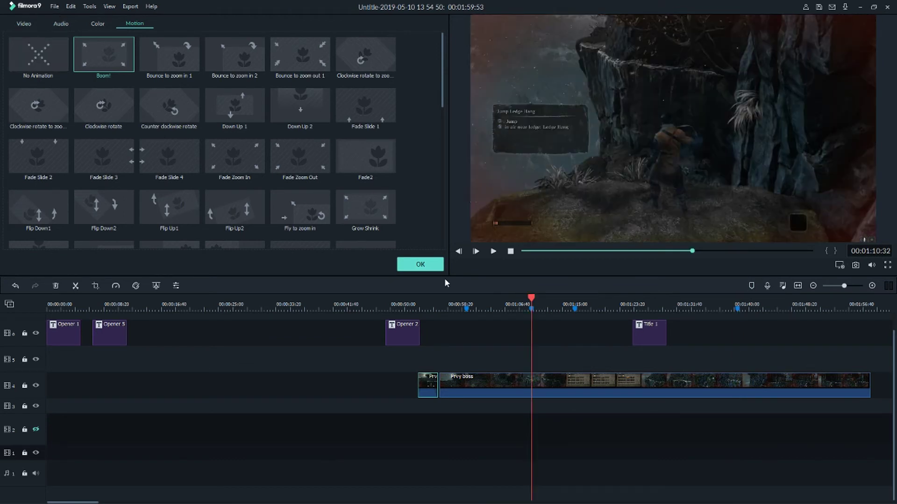
left_click(402, 262)
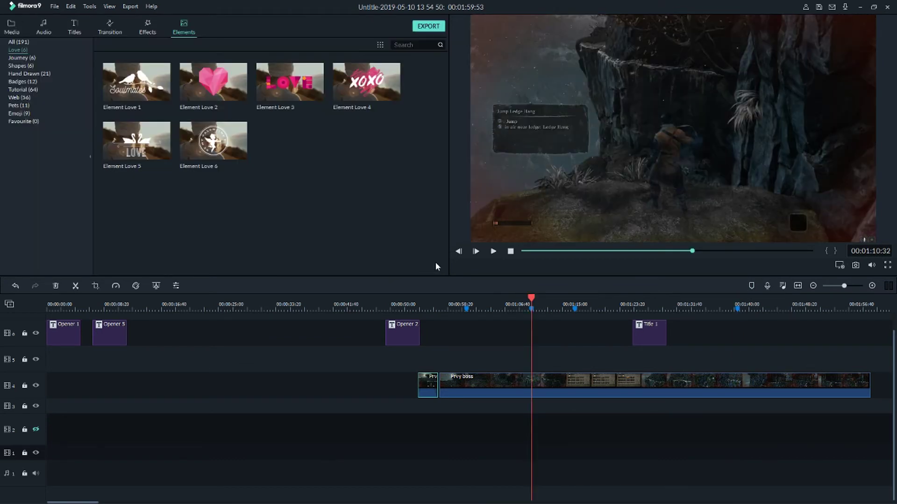
Start exporting the project to a local file and choose MP4 as the format
left_click(428, 26)
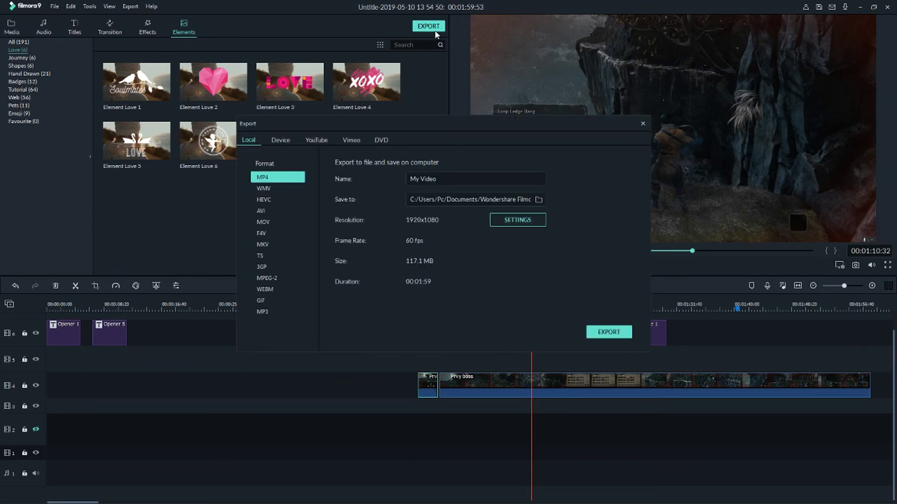
left_click_drag(399, 127, 357, 191)
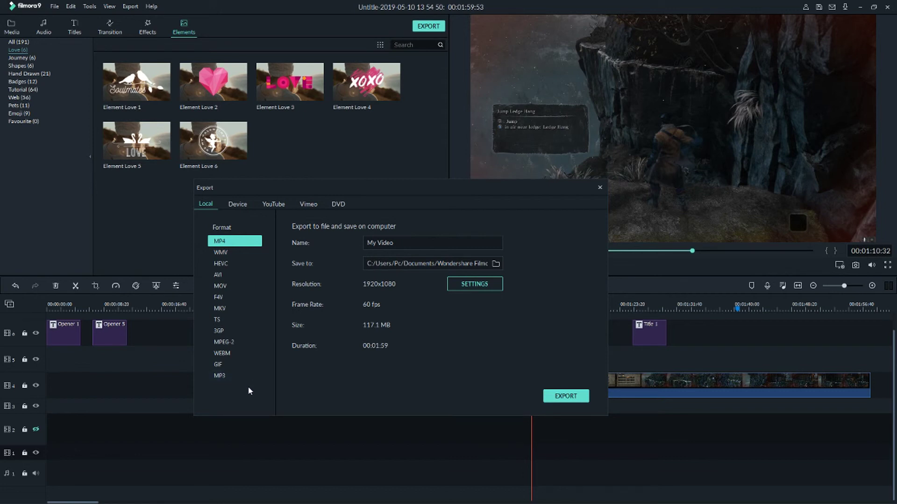
left_click(244, 380)
left_click(237, 241)
Set the MP4 export quality to Best and the video bit rate to 15000 kbps
left_click(458, 286)
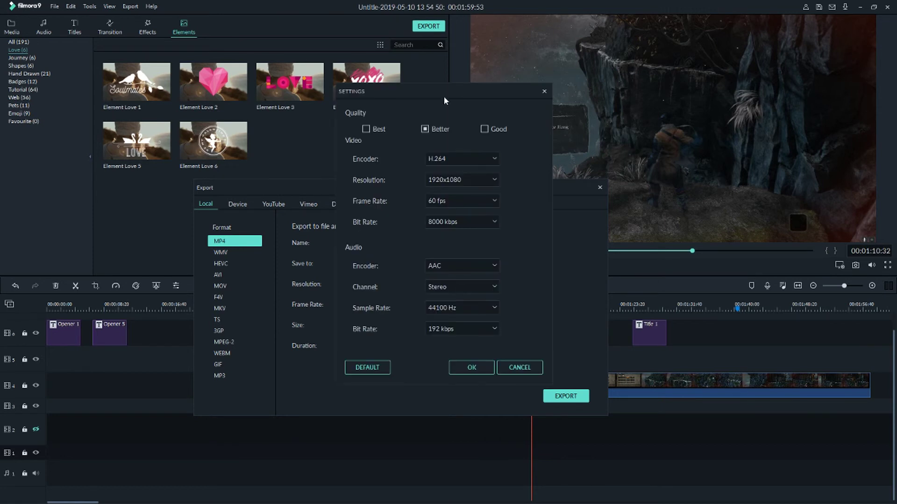
left_click_drag(438, 93, 236, 148)
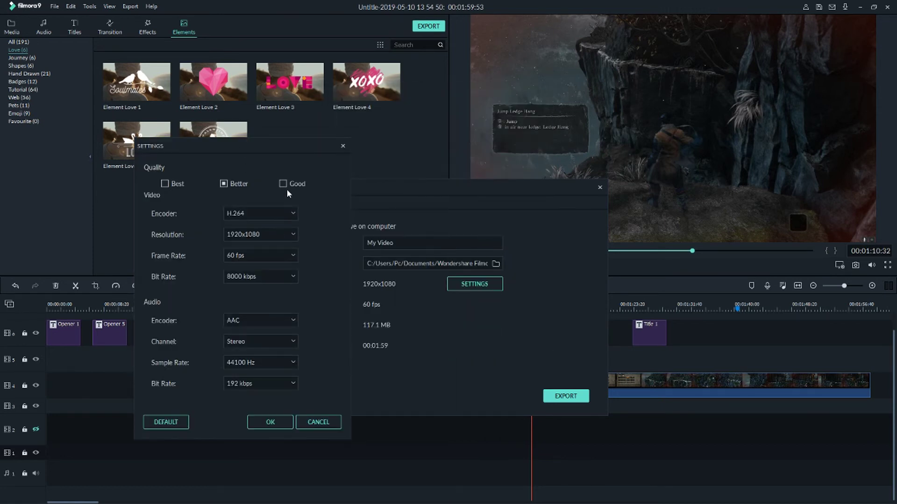
left_click(180, 185)
left_click(280, 277)
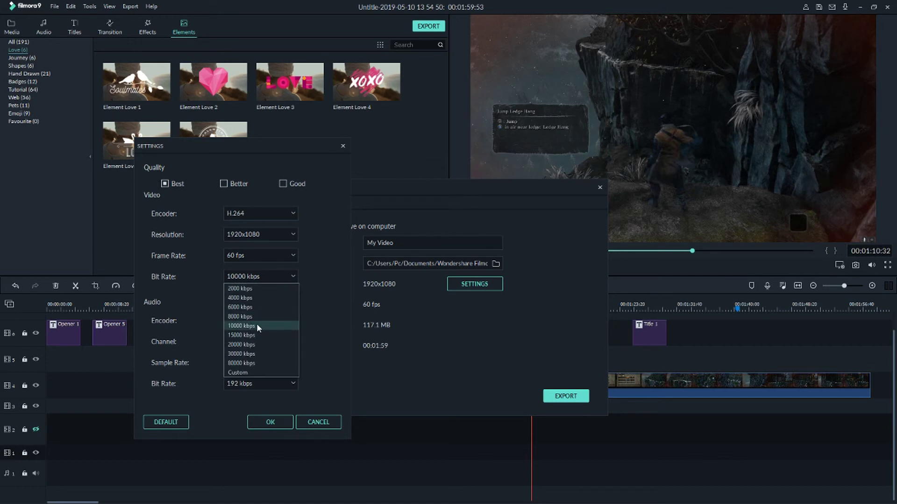
left_click(274, 335)
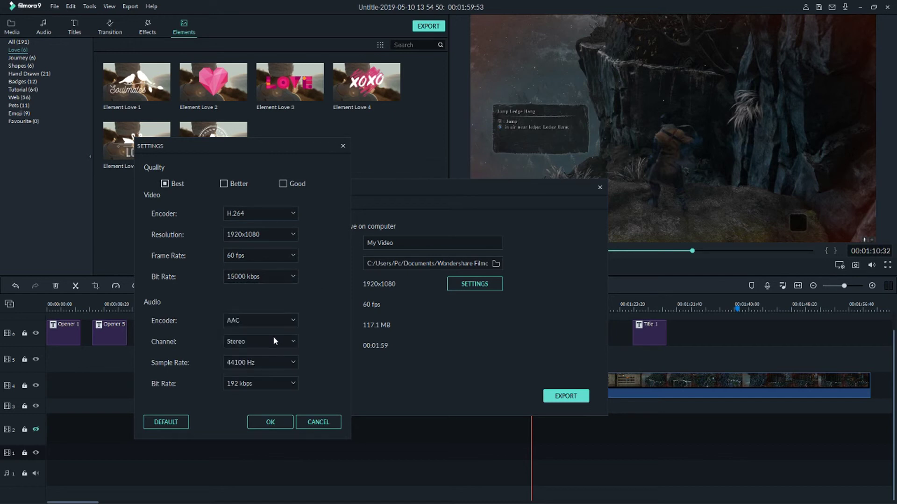
left_click(248, 280)
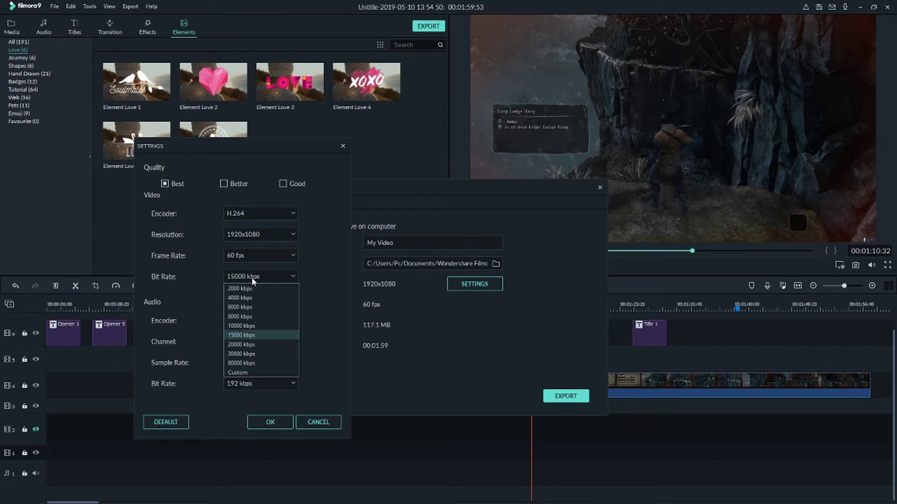
left_click(251, 278)
Select the H.264 video encoder, set the audio bit rate to 256 kbps, and save the export settings
left_click(248, 216)
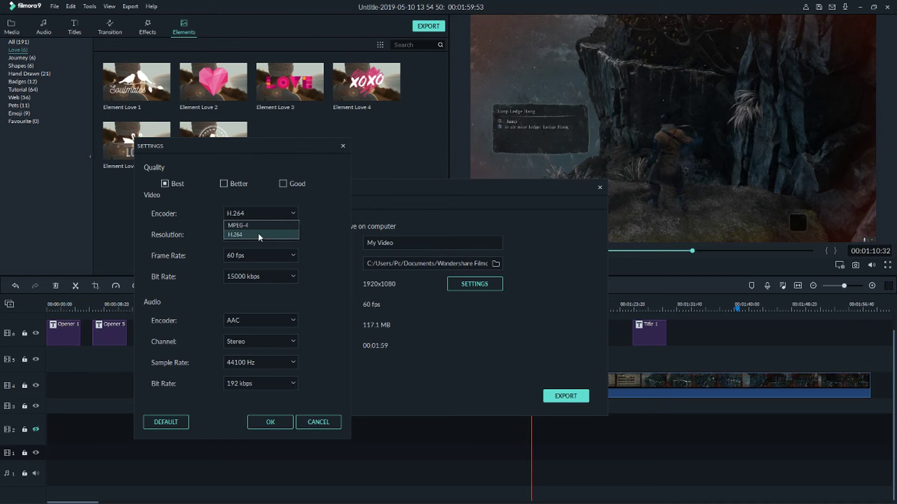
left_click(259, 236)
left_click(248, 364)
left_click(240, 375)
left_click(246, 383)
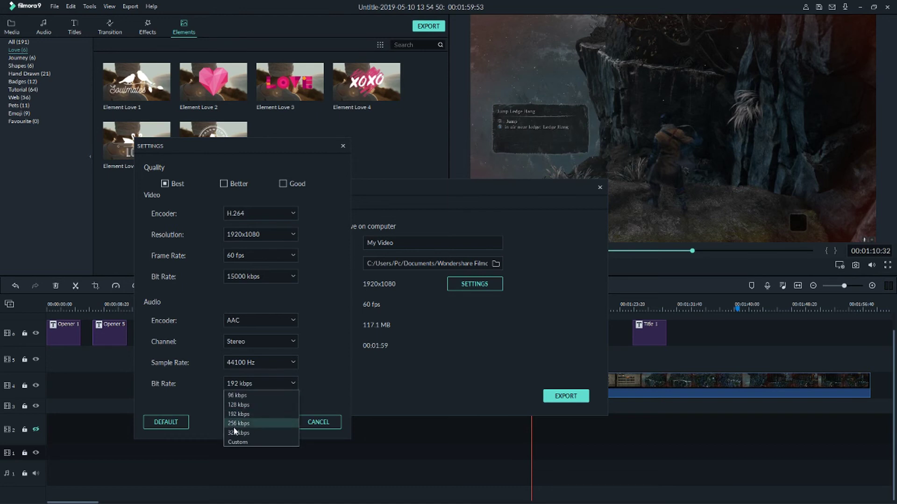
left_click(237, 424)
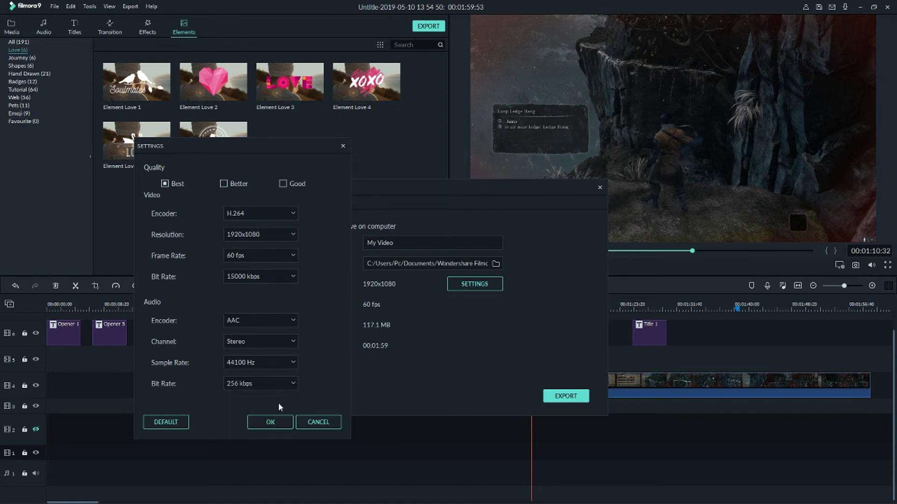
left_click(272, 385)
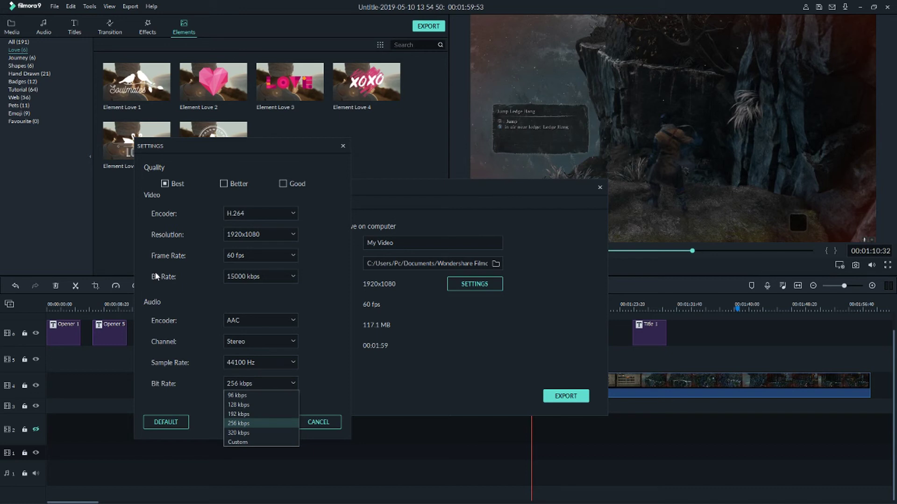
left_click(326, 317)
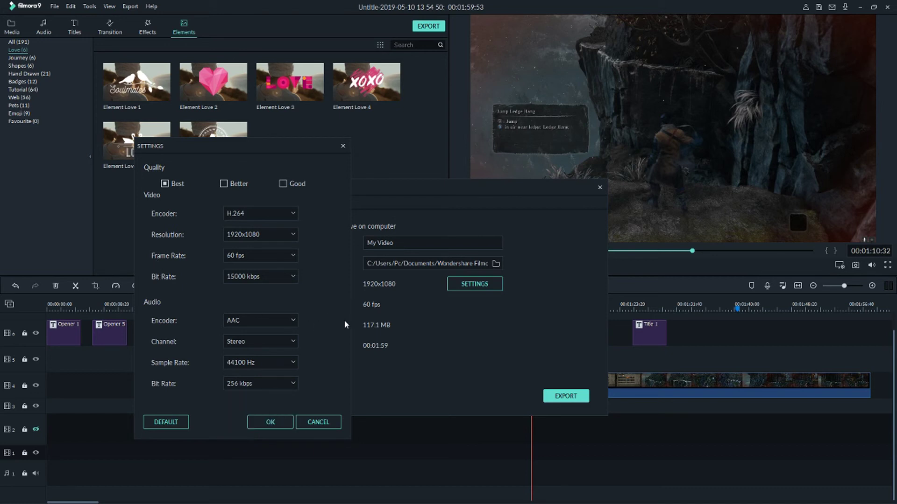
left_click(283, 422)
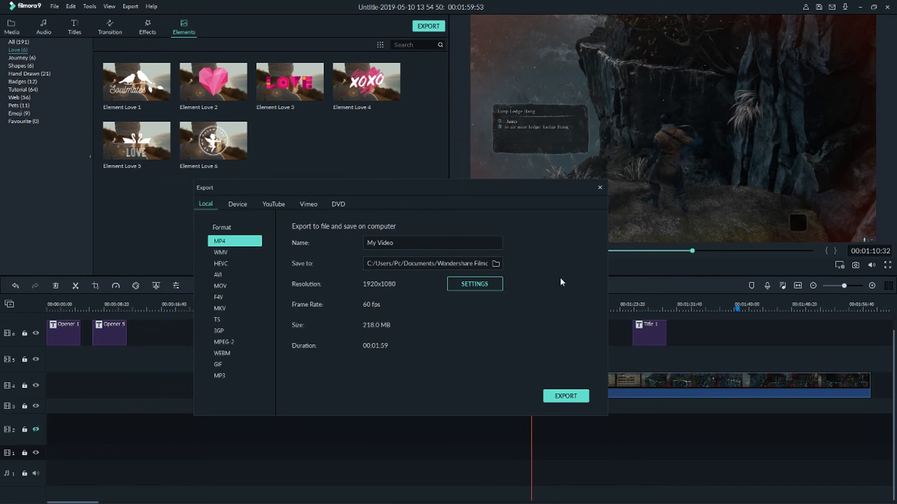
Examine the YouTube upload options, including the title, description and tags fields
left_click(274, 204)
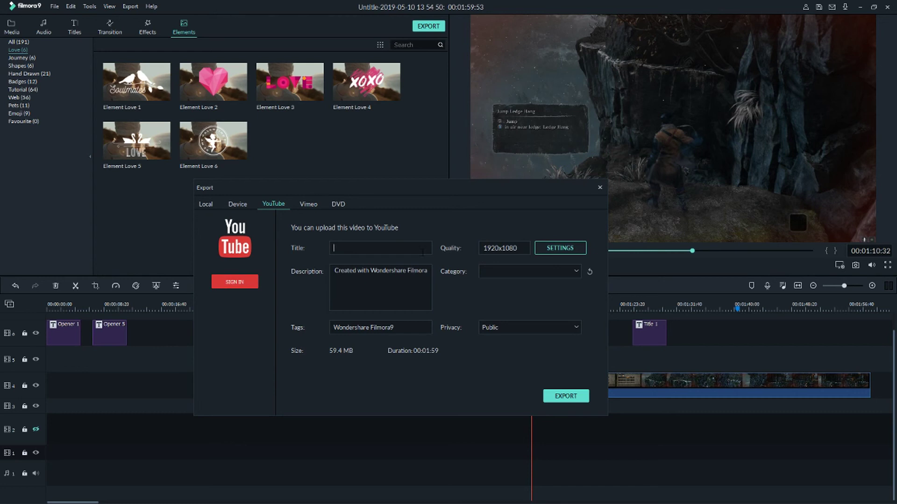
triple_click(401, 333)
double_click(388, 271)
triple_click(388, 271)
left_click(378, 249)
double_click(417, 271)
left_click(376, 327)
double_click(416, 271)
triple_click(364, 270)
left_click_drag(428, 271, 366, 235)
Look through the Vimeo, DVD and Device export options, and return to the Local export settings
left_click(309, 204)
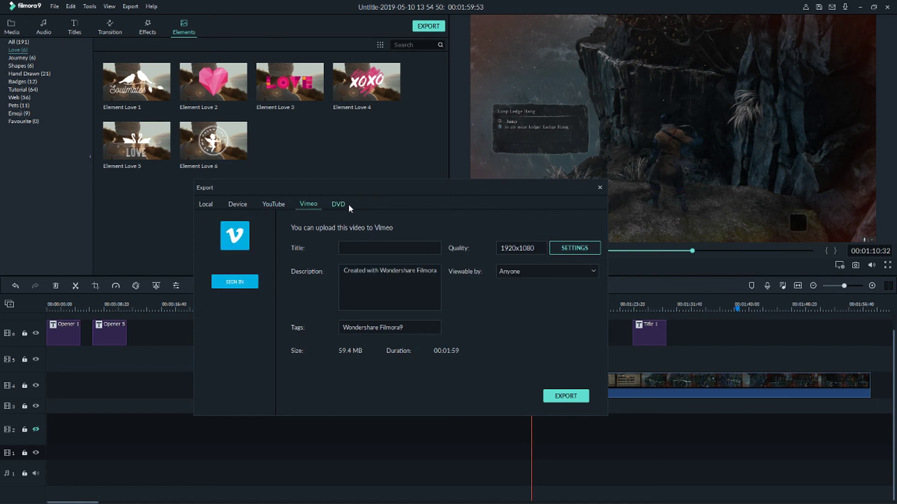
left_click(338, 204)
left_click(237, 203)
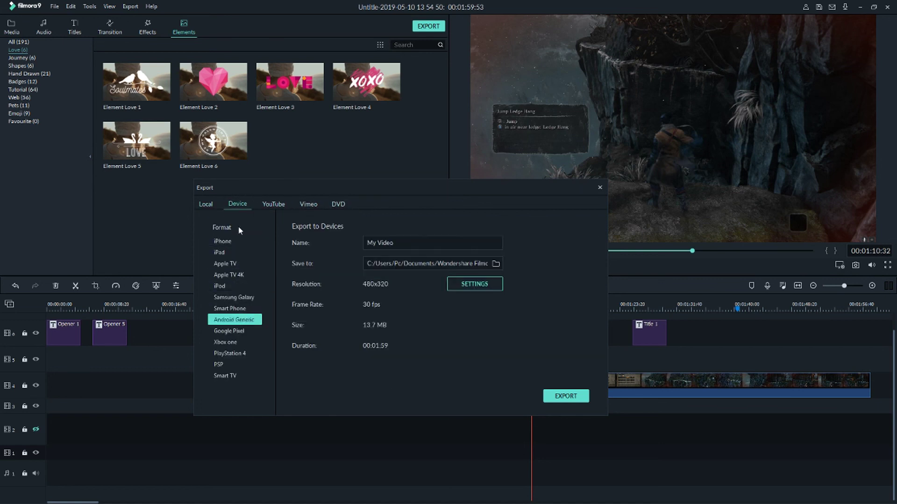
left_click(205, 205)
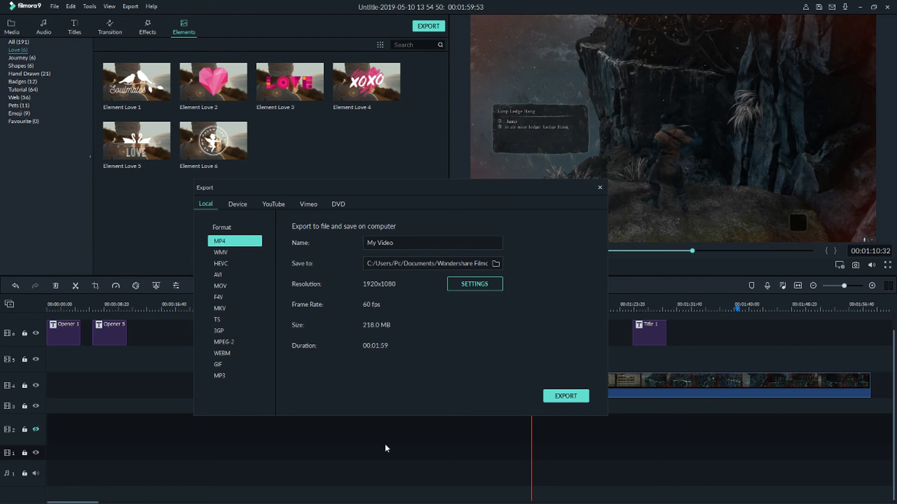
key("super")
left_click(218, 495)
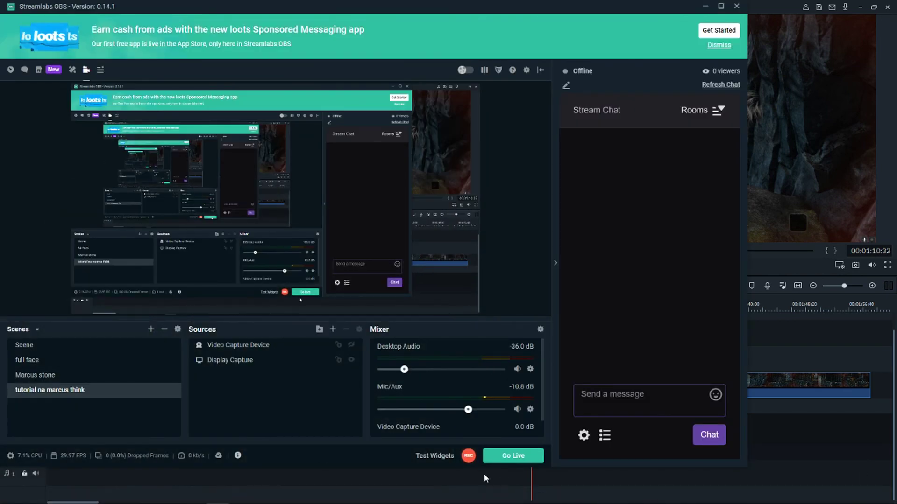